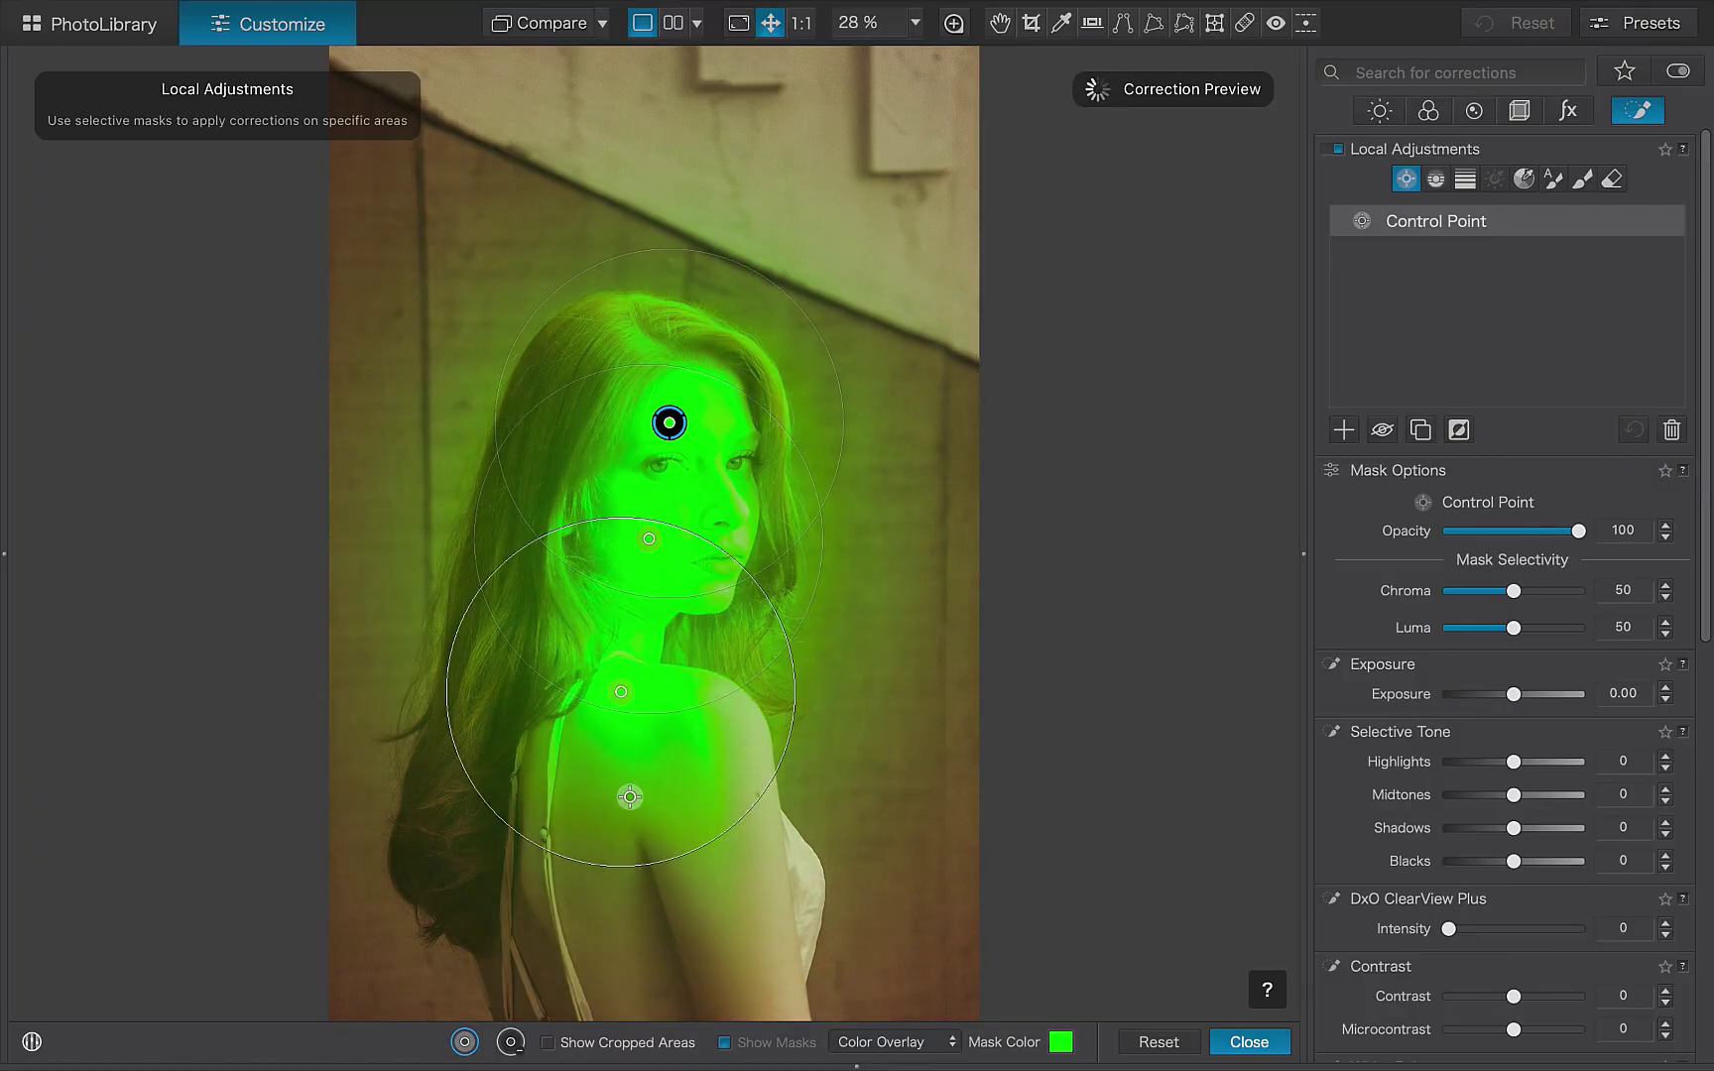
Step: Place control points on the woman's shoulder and back and show the mask in Black & White
{"action": "left_click", "coordinate": [632, 811]}
{"action": "left_click", "coordinate": [699, 922]}
{"action": "left_click", "coordinate": [898, 1041]}
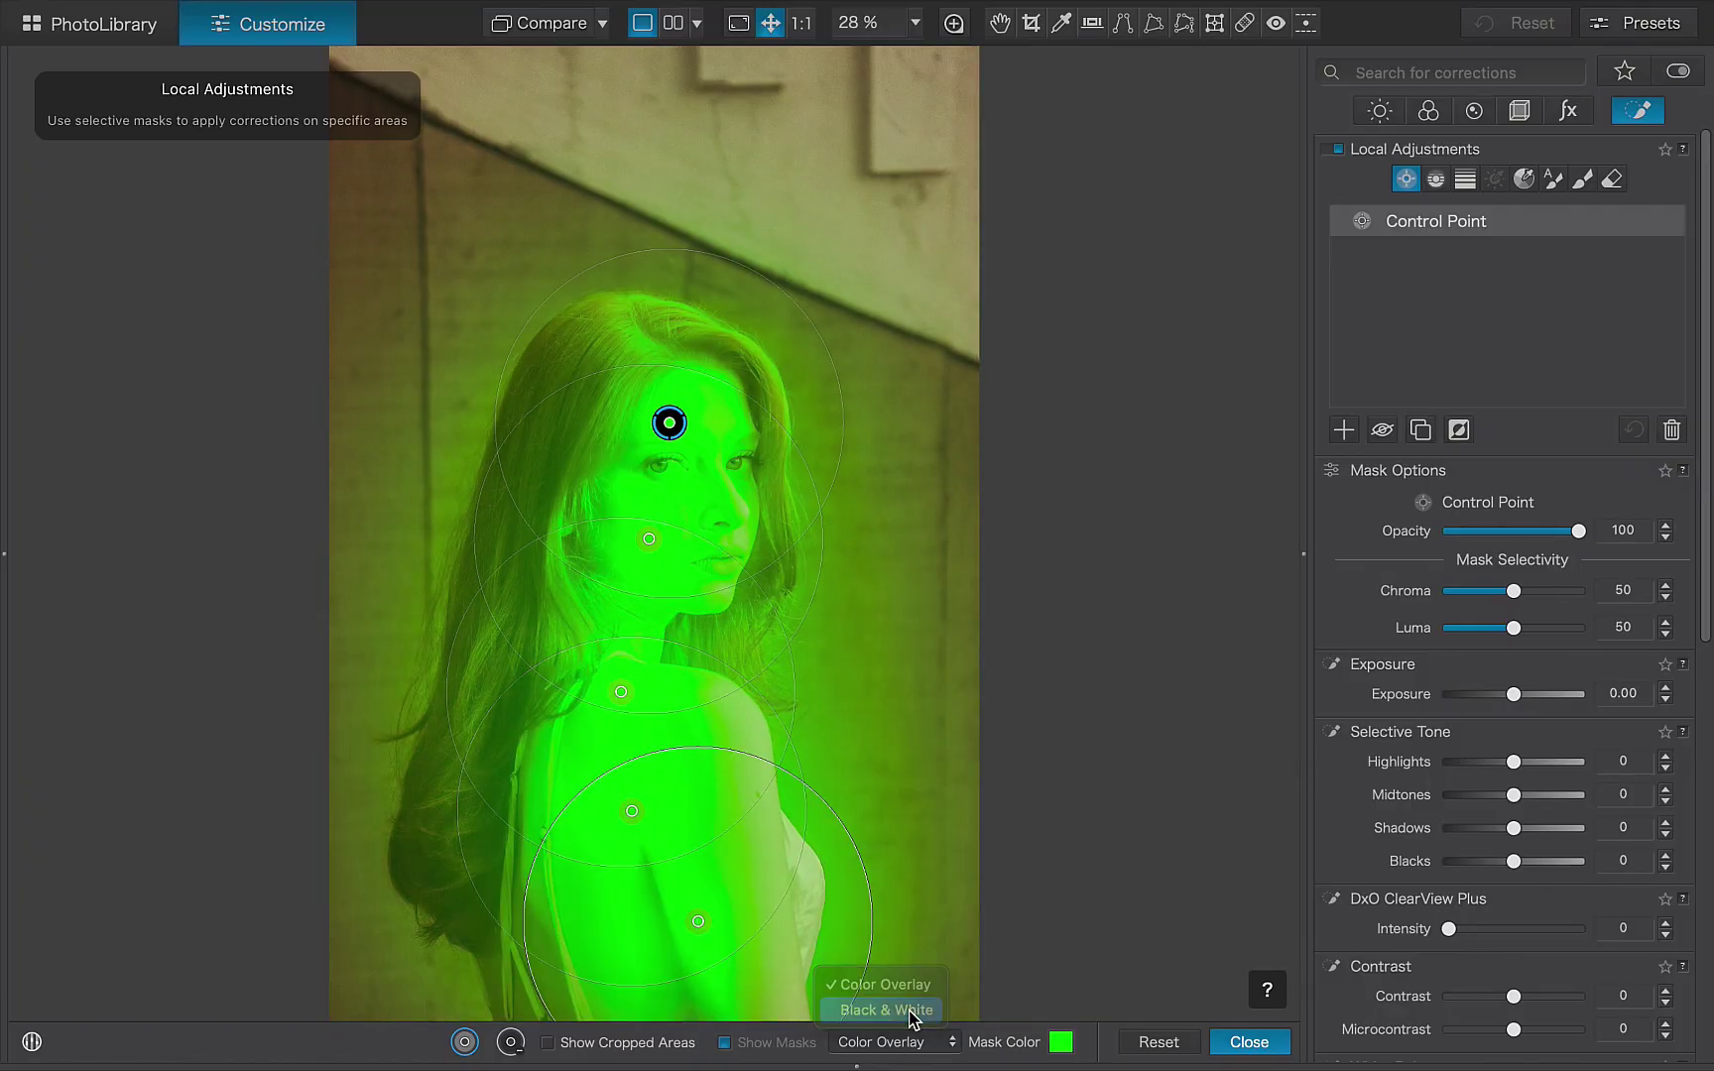
{"action": "left_click", "coordinate": [885, 1010]}
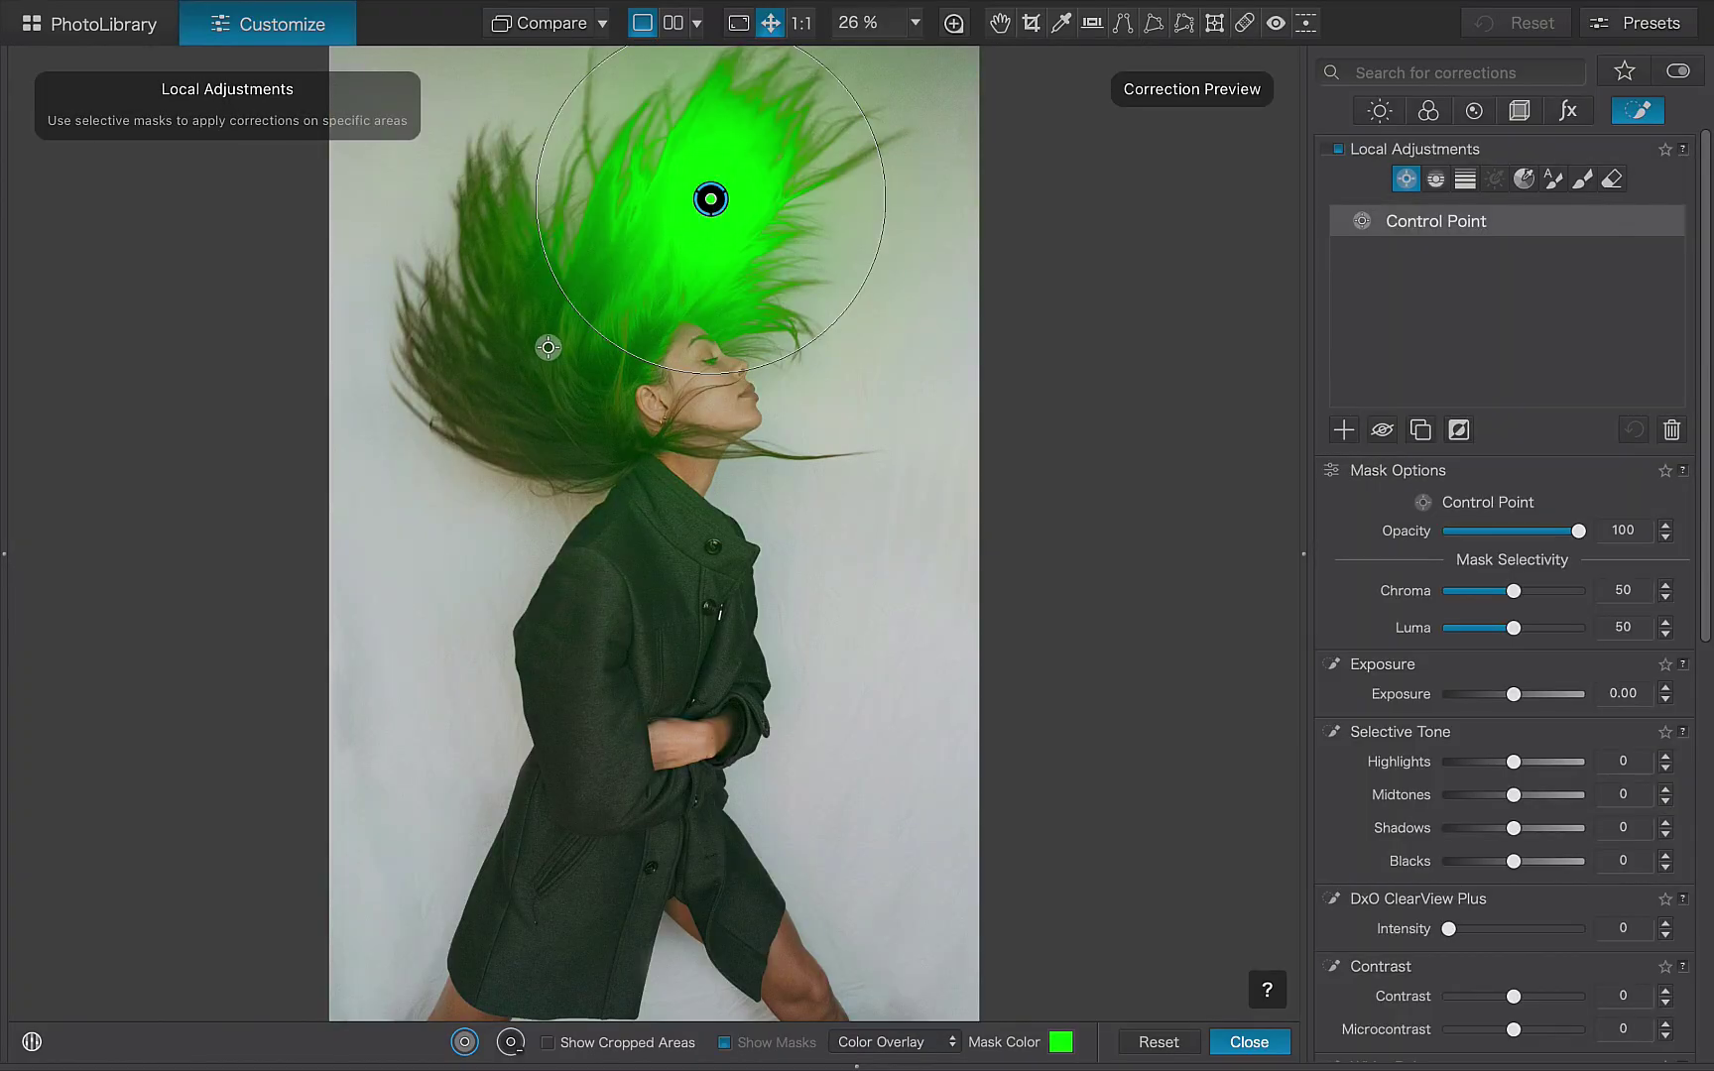
Step: Add overlapping control points over her hair, face, coat, coat hem and legs
{"action": "left_click", "coordinate": [520, 289]}
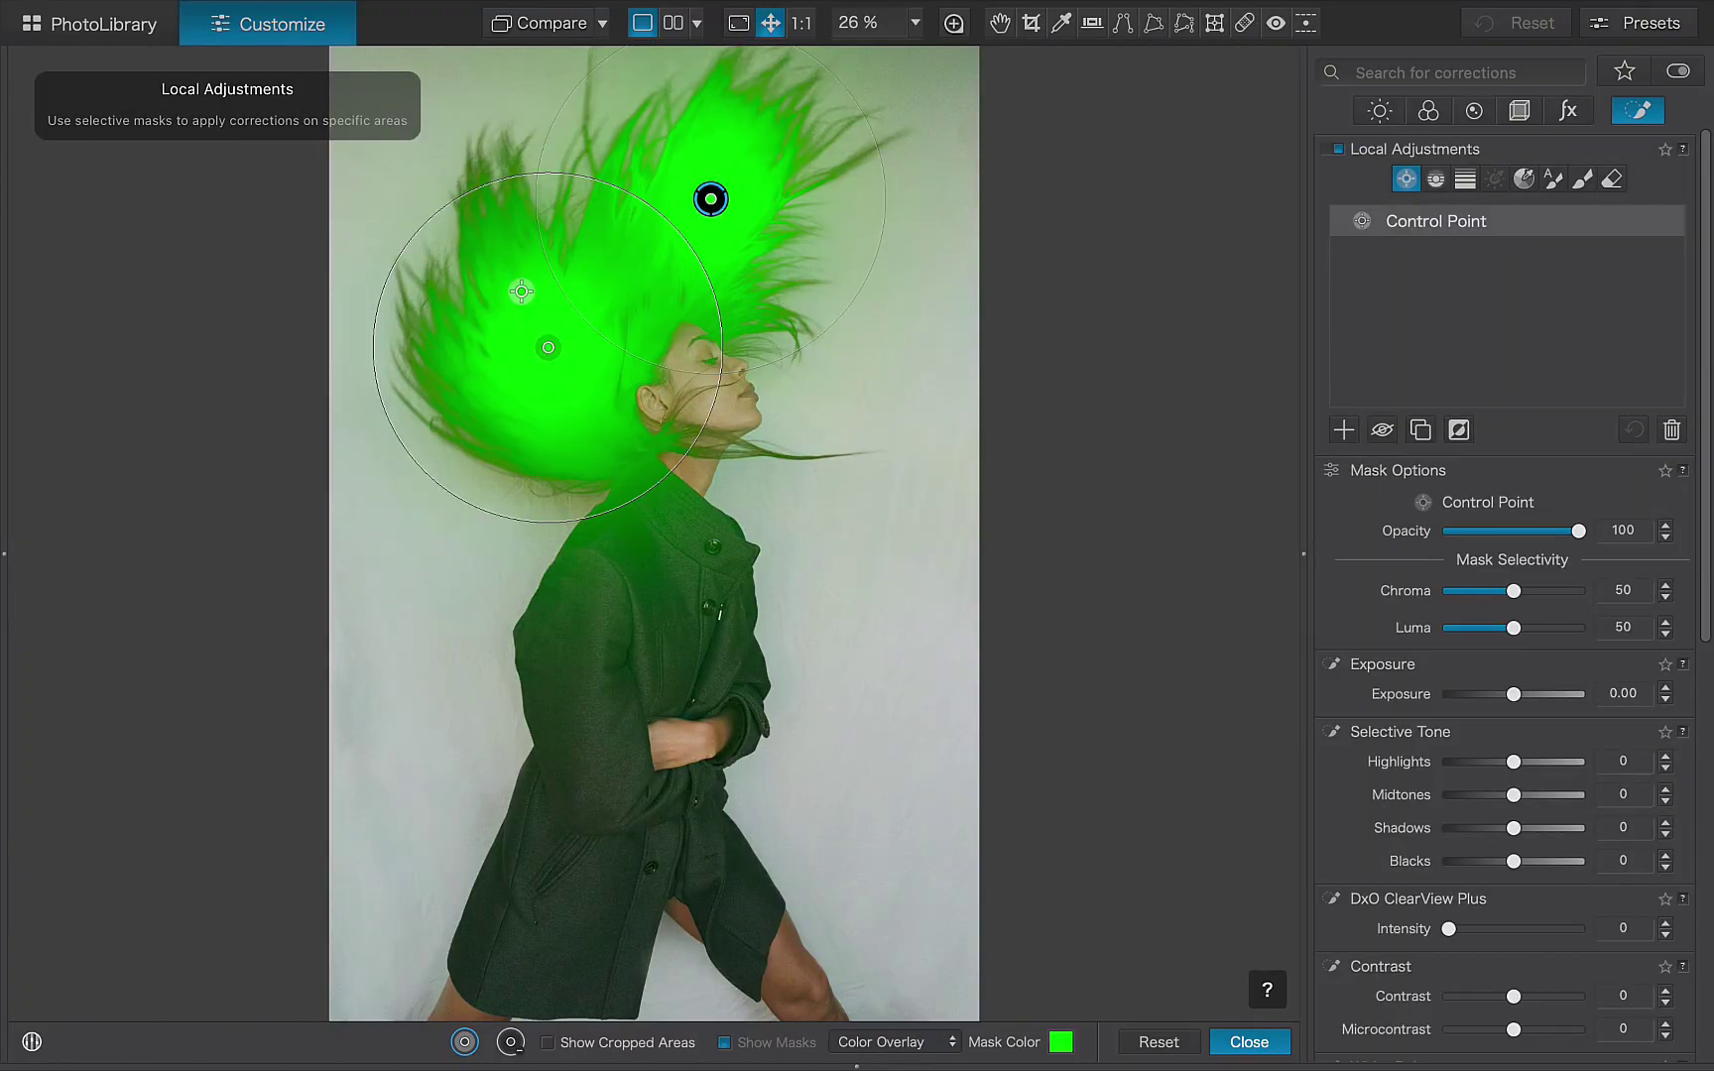
{"action": "left_click", "coordinate": [679, 407]}
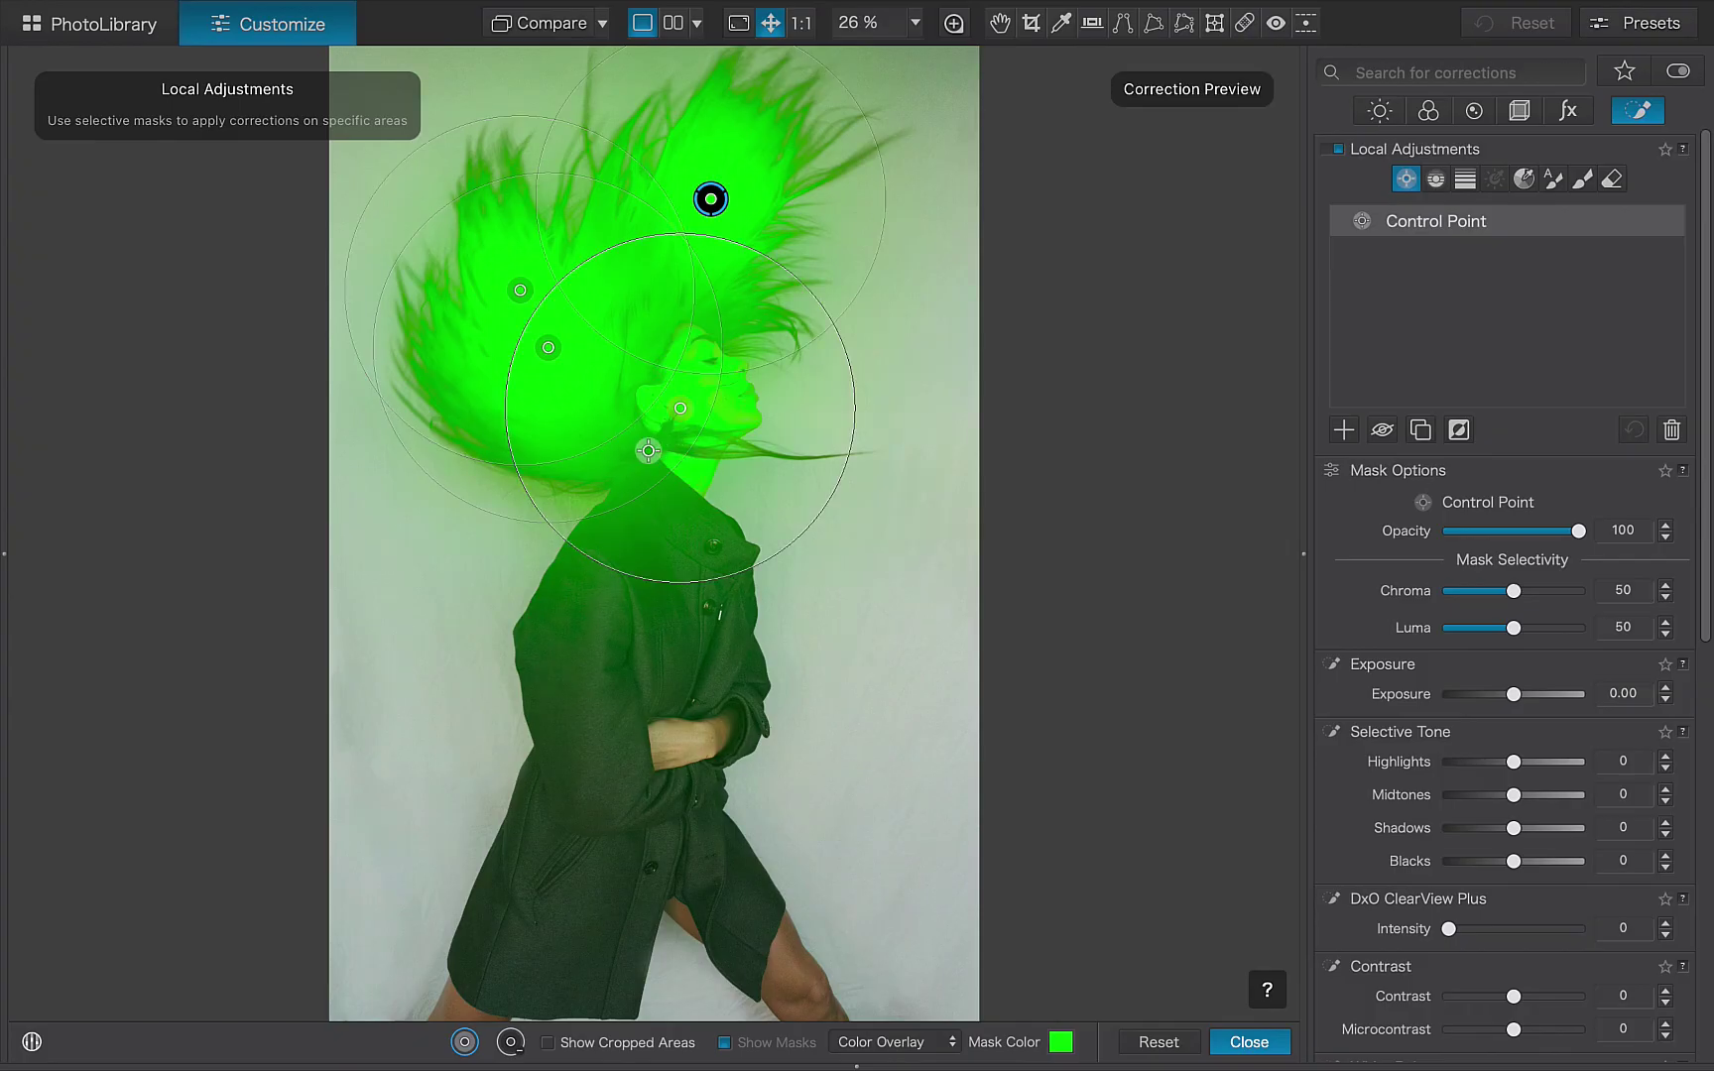
{"action": "left_click", "coordinate": [661, 546]}
{"action": "left_click", "coordinate": [609, 689]}
{"action": "left_click", "coordinate": [568, 831]}
{"action": "left_click", "coordinate": [704, 880]}
{"action": "left_click", "coordinate": [779, 971]}
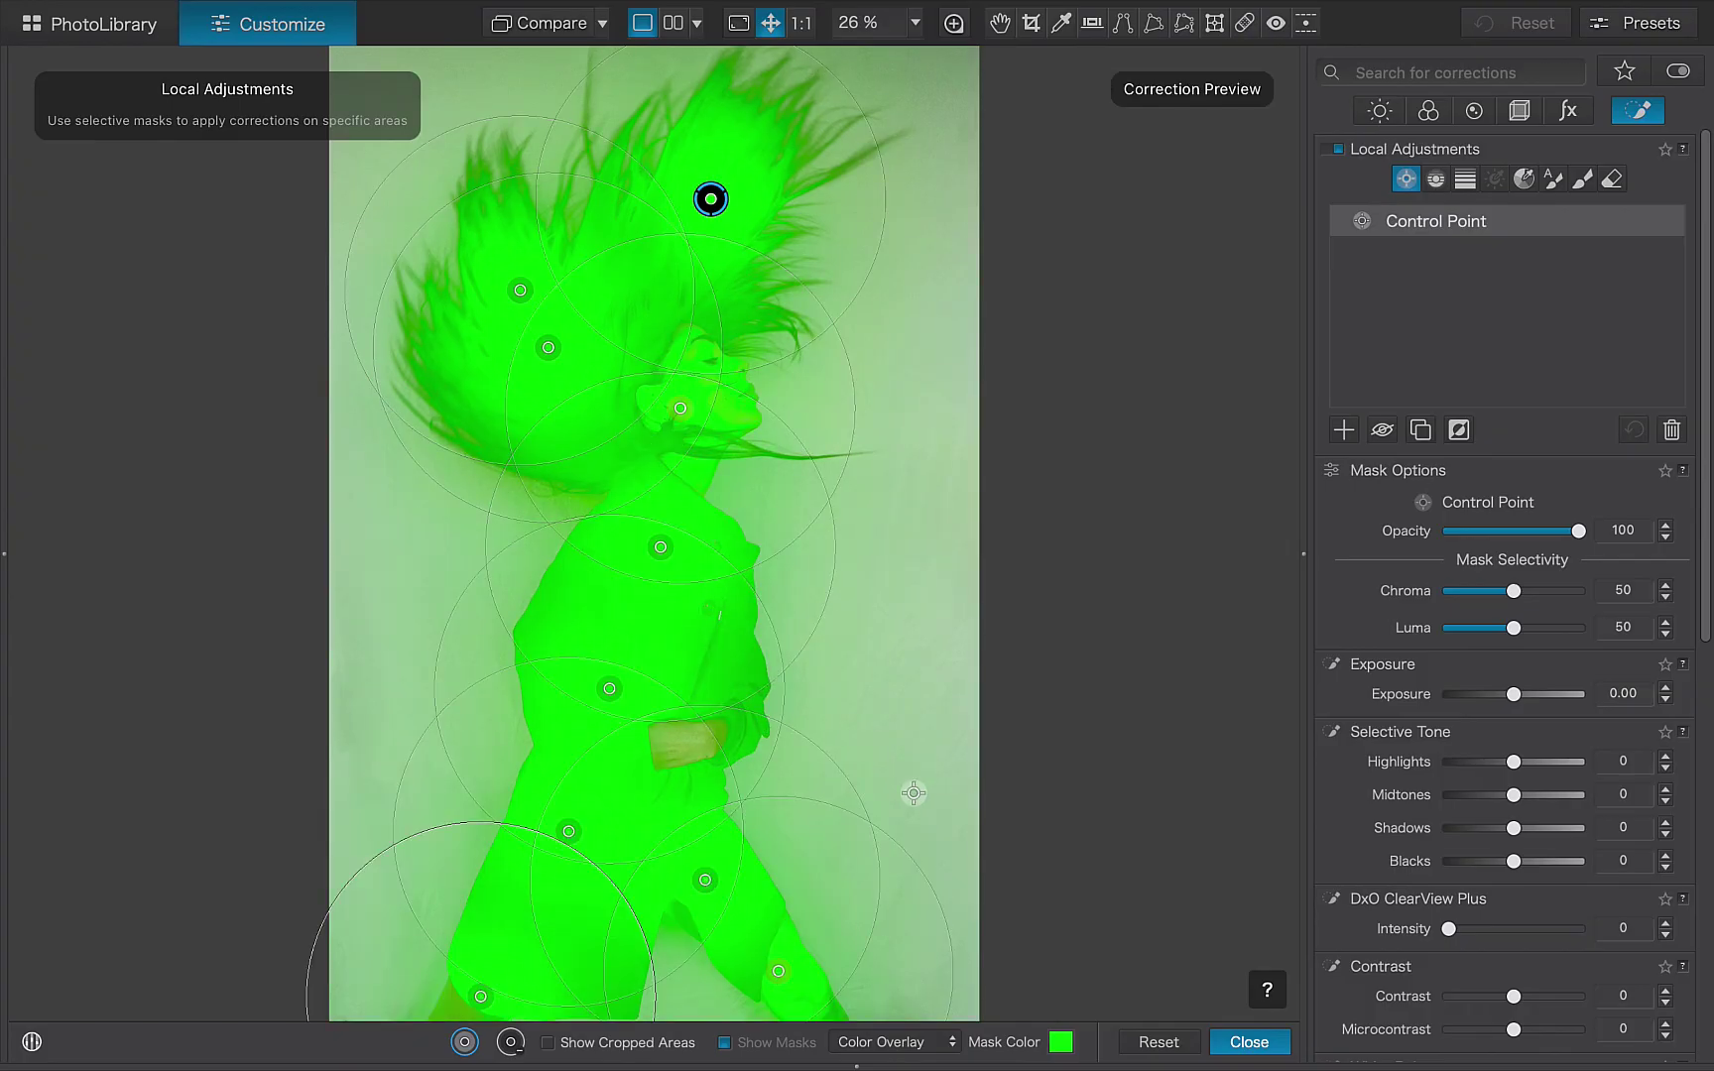
{"action": "left_click", "coordinate": [531, 957]}
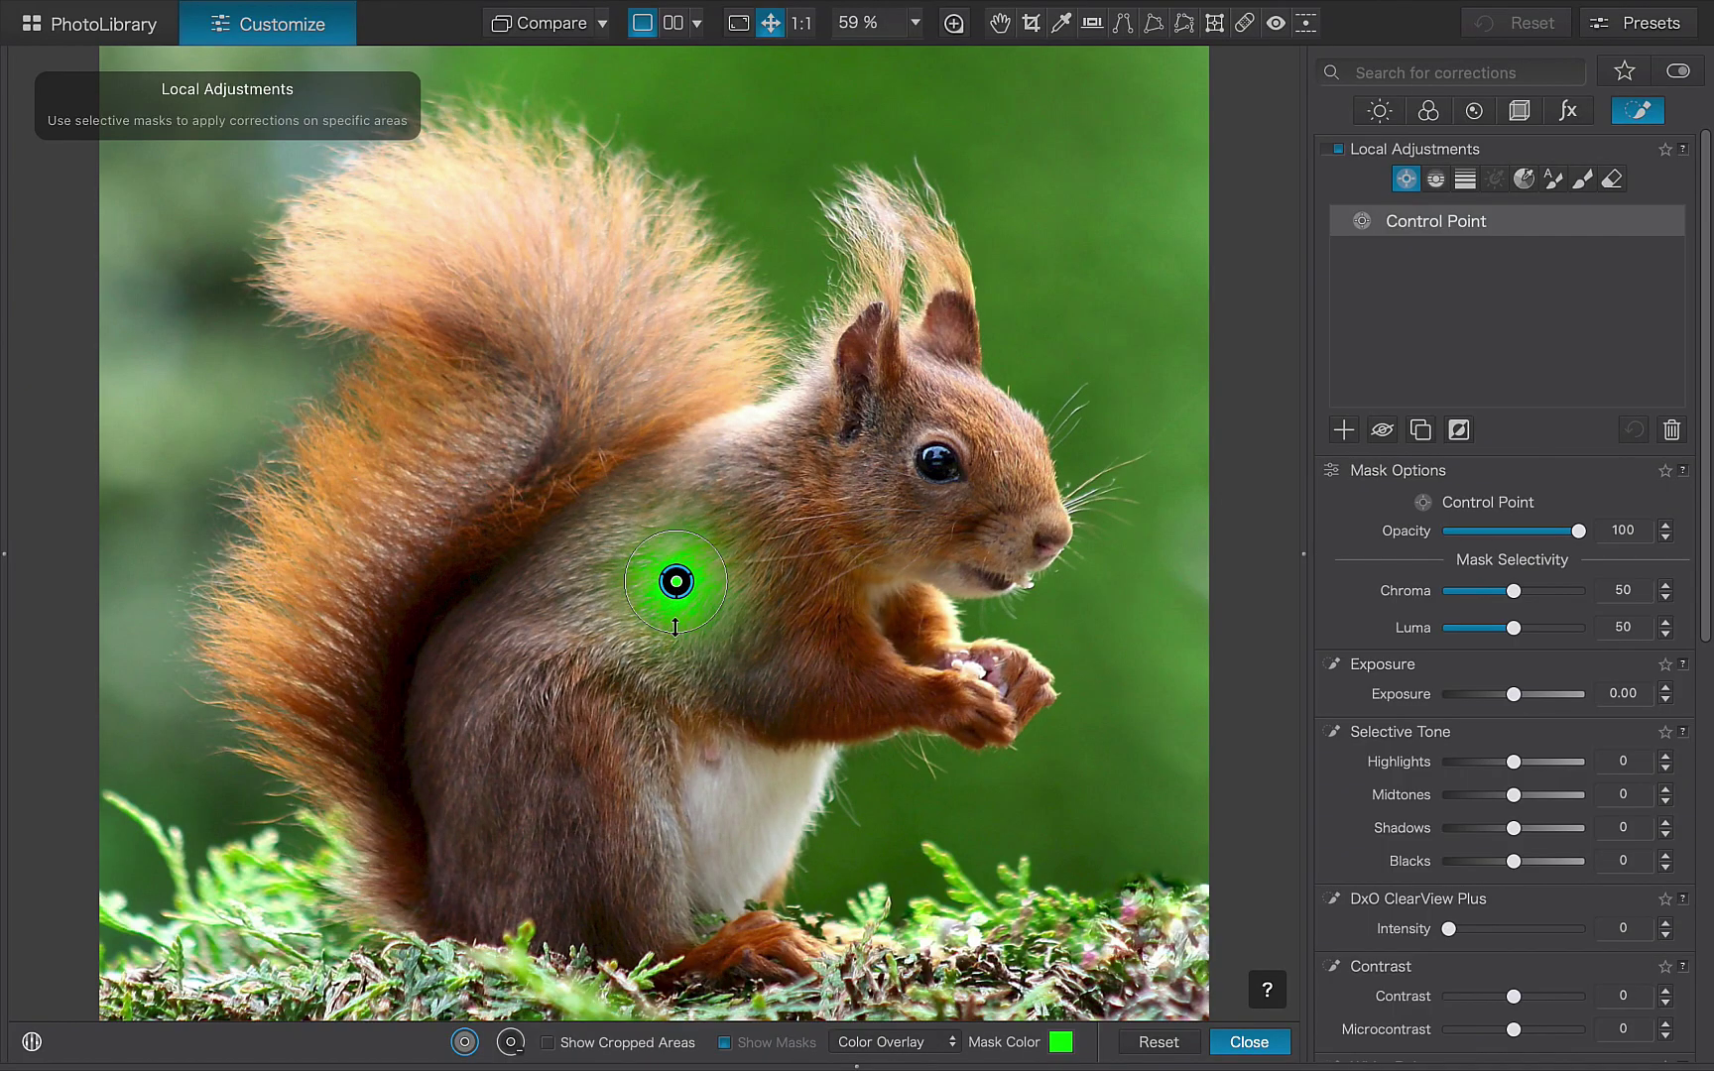
Step: Enlarge the squirrel's control point, view the mask in Black & White, and test Exposure at -4
{"action": "left_click_drag", "start_coordinate": [674, 628], "coordinate": [636, 1068]}
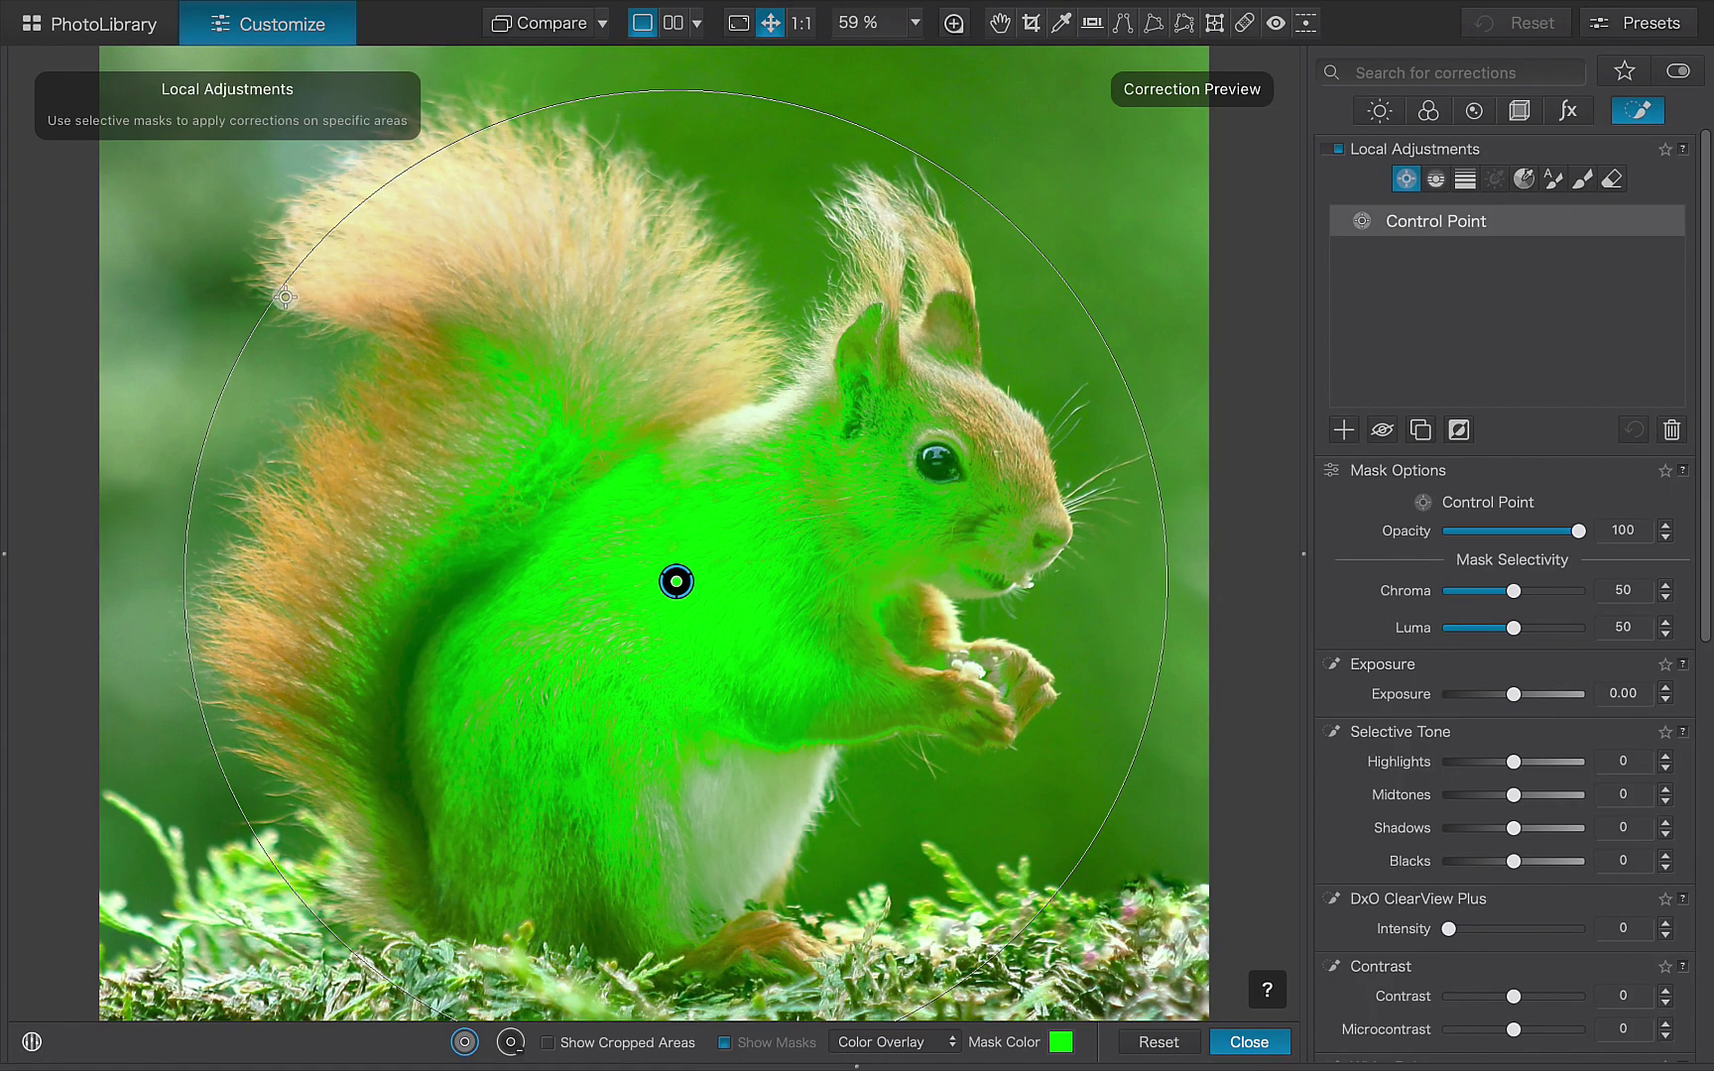
{"action": "left_click_drag", "start_coordinate": [284, 297], "coordinate": [229, 256]}
{"action": "left_click", "coordinate": [861, 1043]}
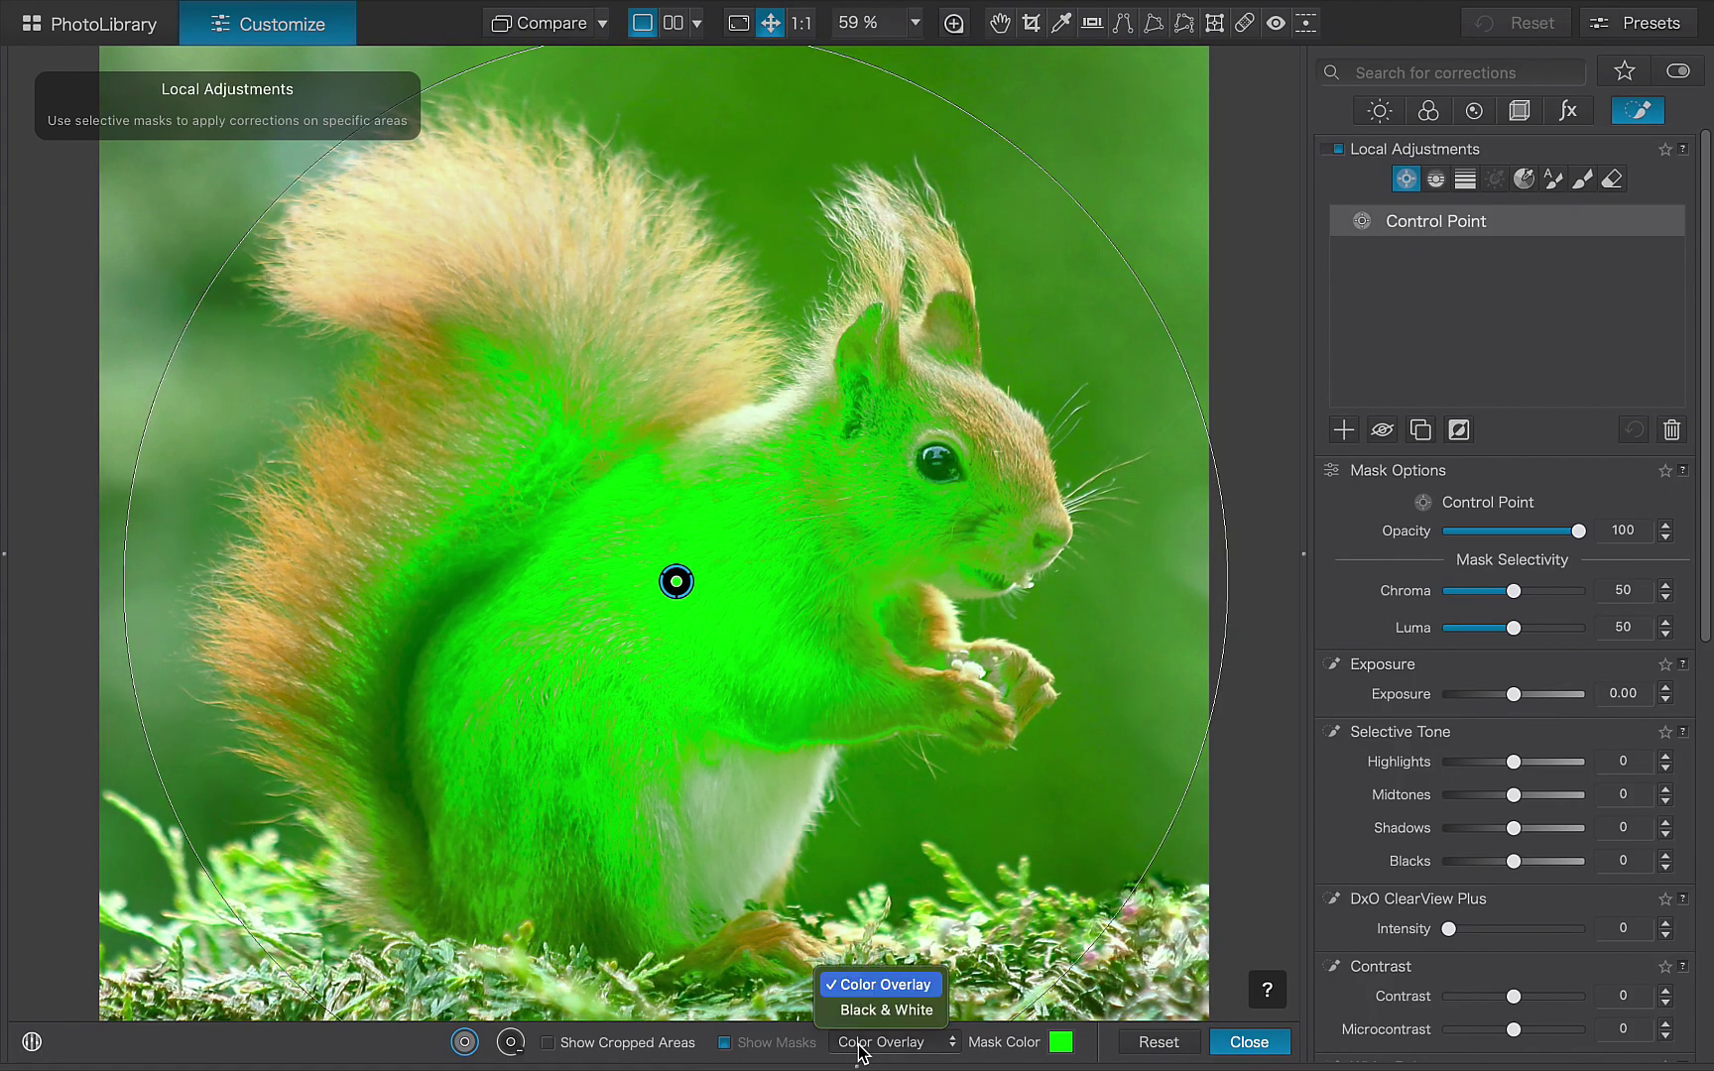
{"action": "left_click", "coordinate": [861, 1011]}
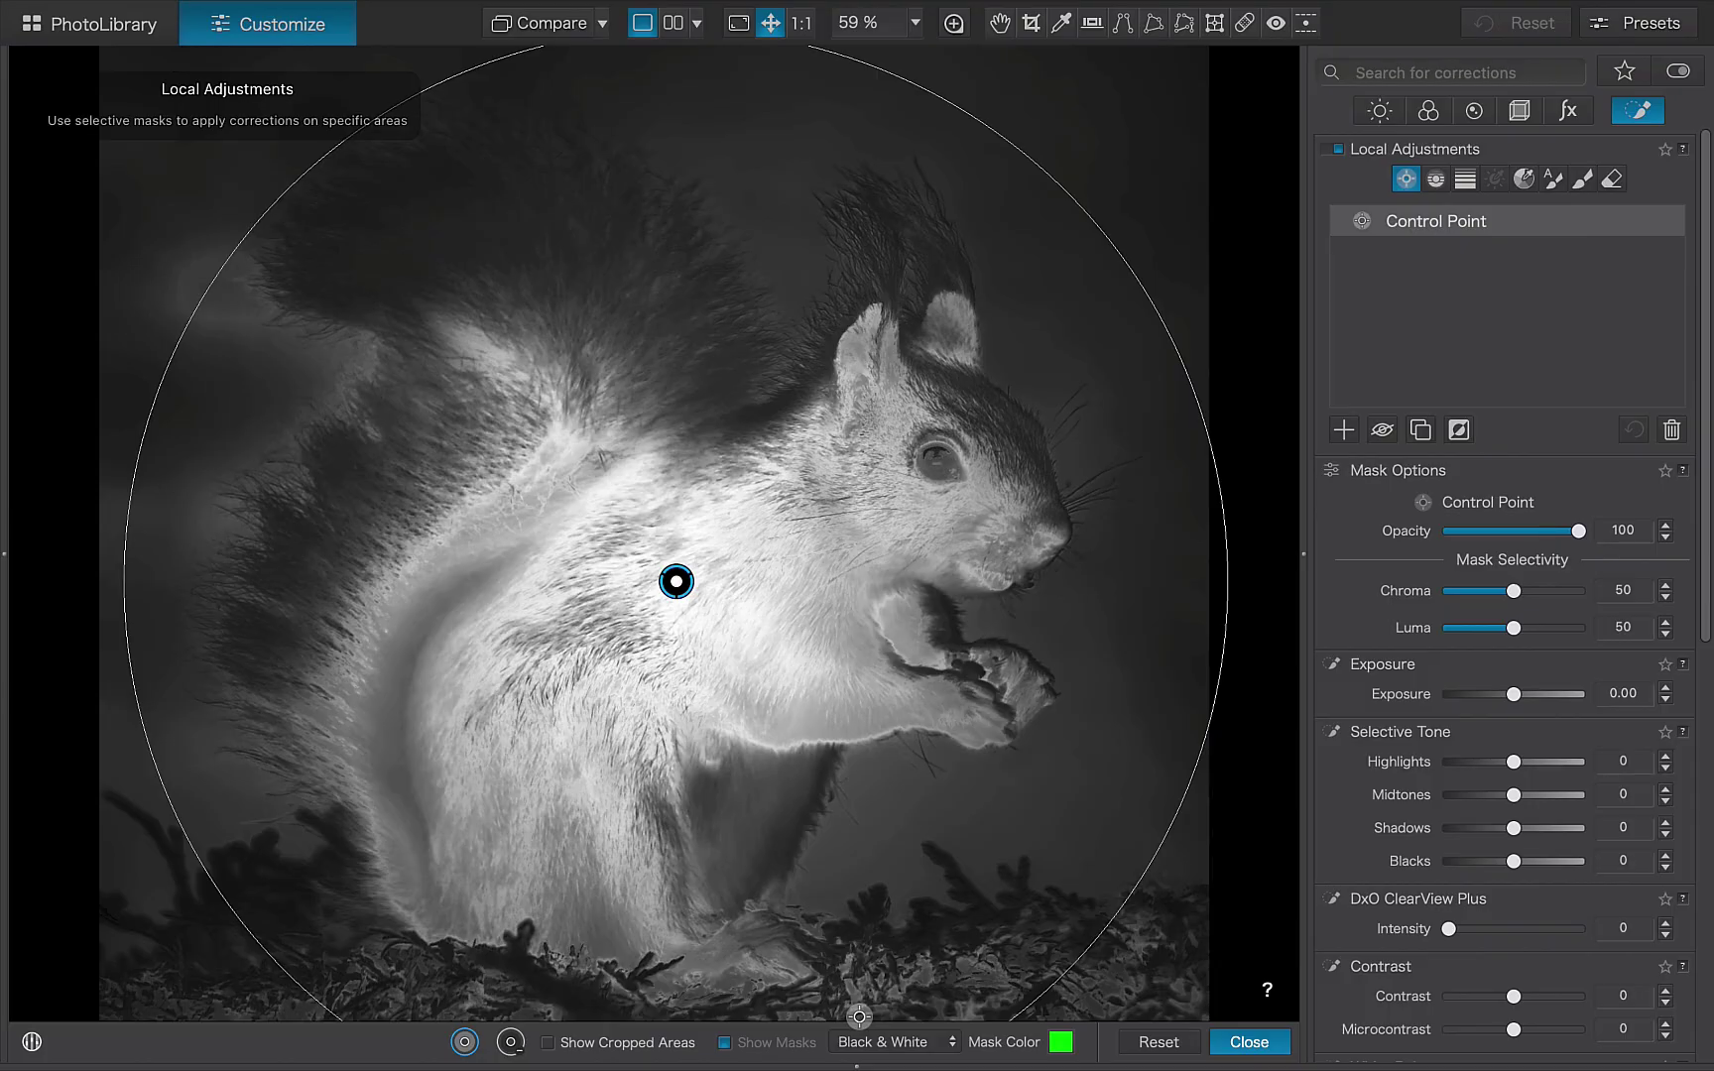
{"action": "left_click_drag", "start_coordinate": [1513, 695], "coordinate": [1608, 711]}
Step: Delete the point, re-add control points on the head, lower body and tail, and lower exposure
{"action": "key", "text": "Delete"}
{"action": "left_click", "coordinate": [873, 486]}
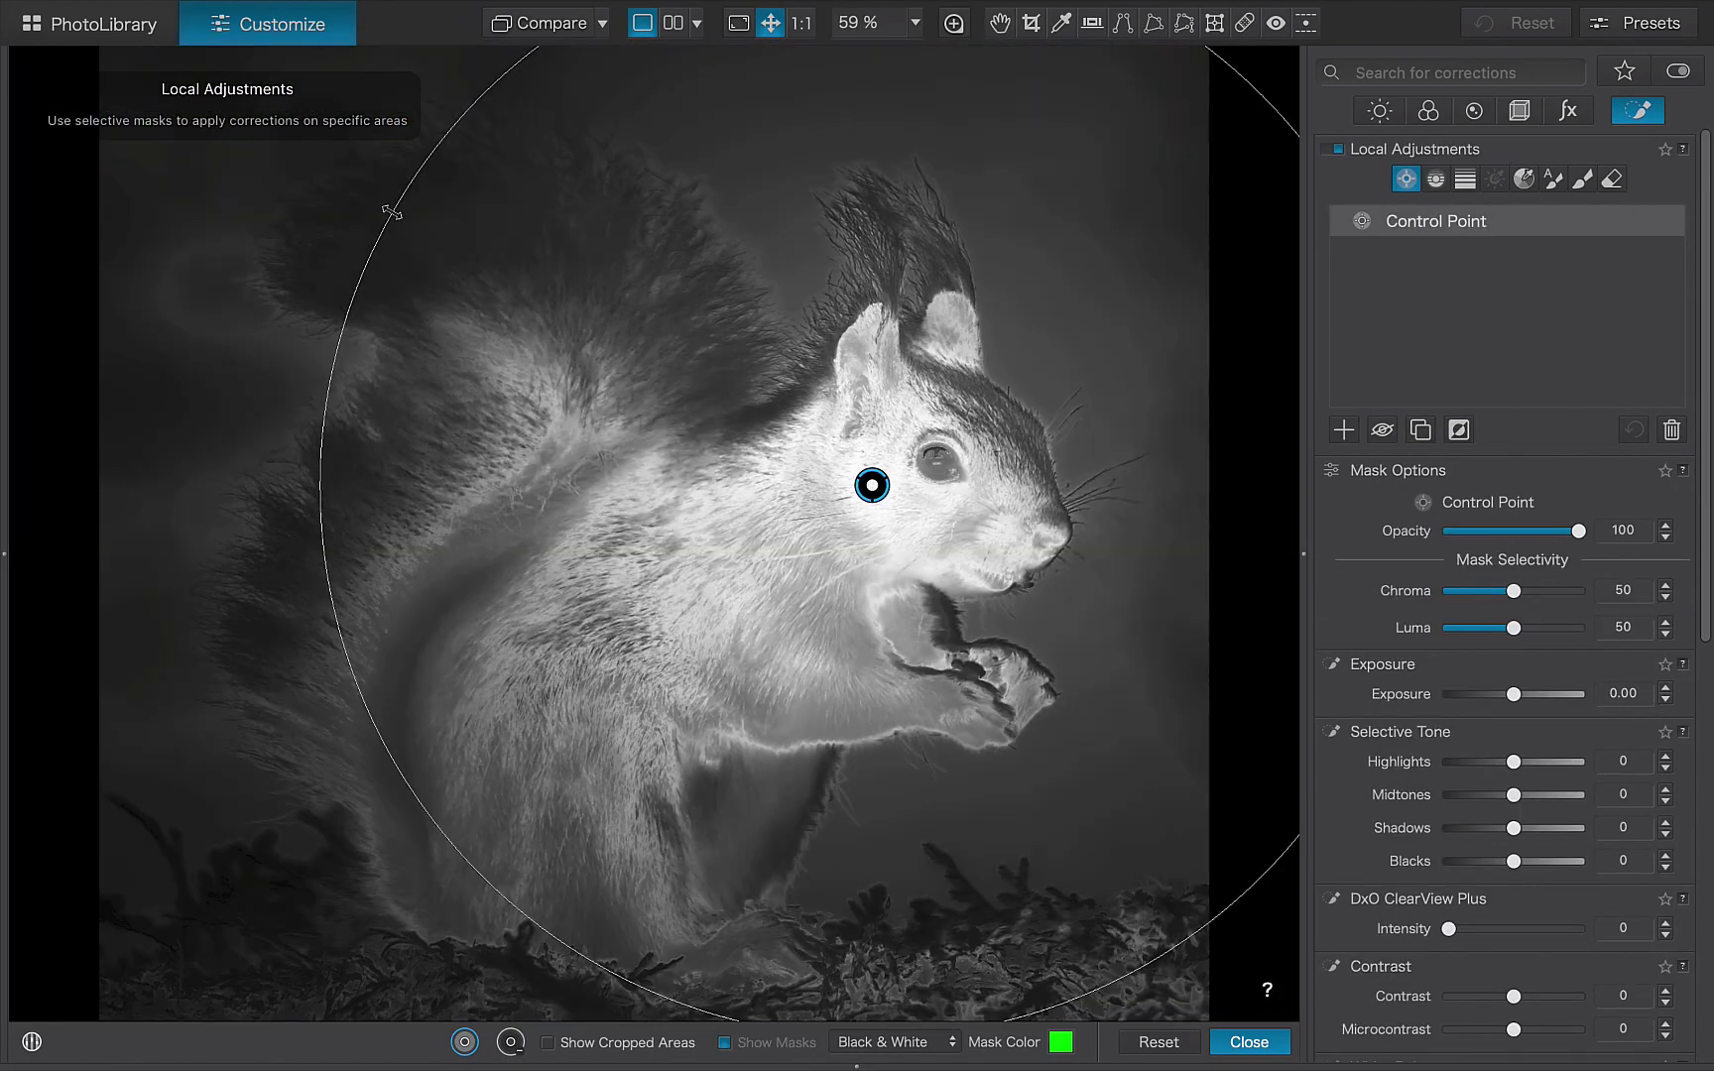
{"action": "left_click_drag", "start_coordinate": [392, 212], "coordinate": [670, 371]}
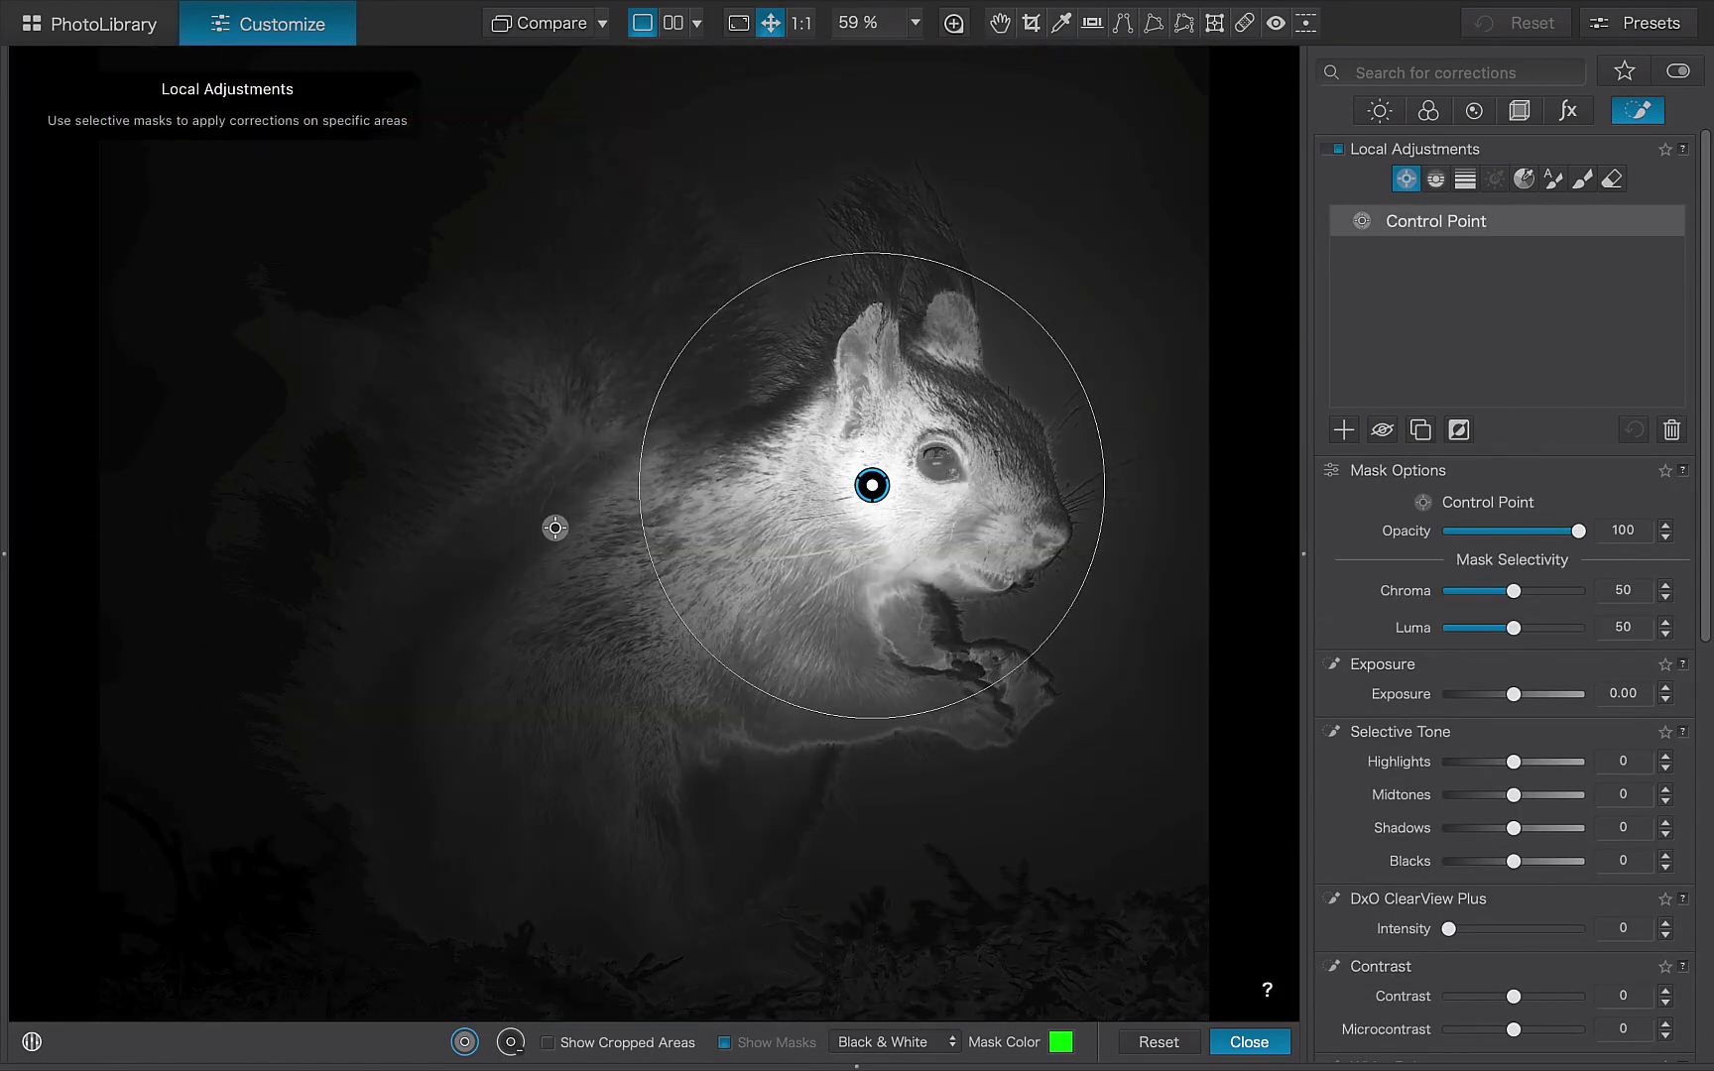
{"action": "left_click", "coordinate": [476, 780]}
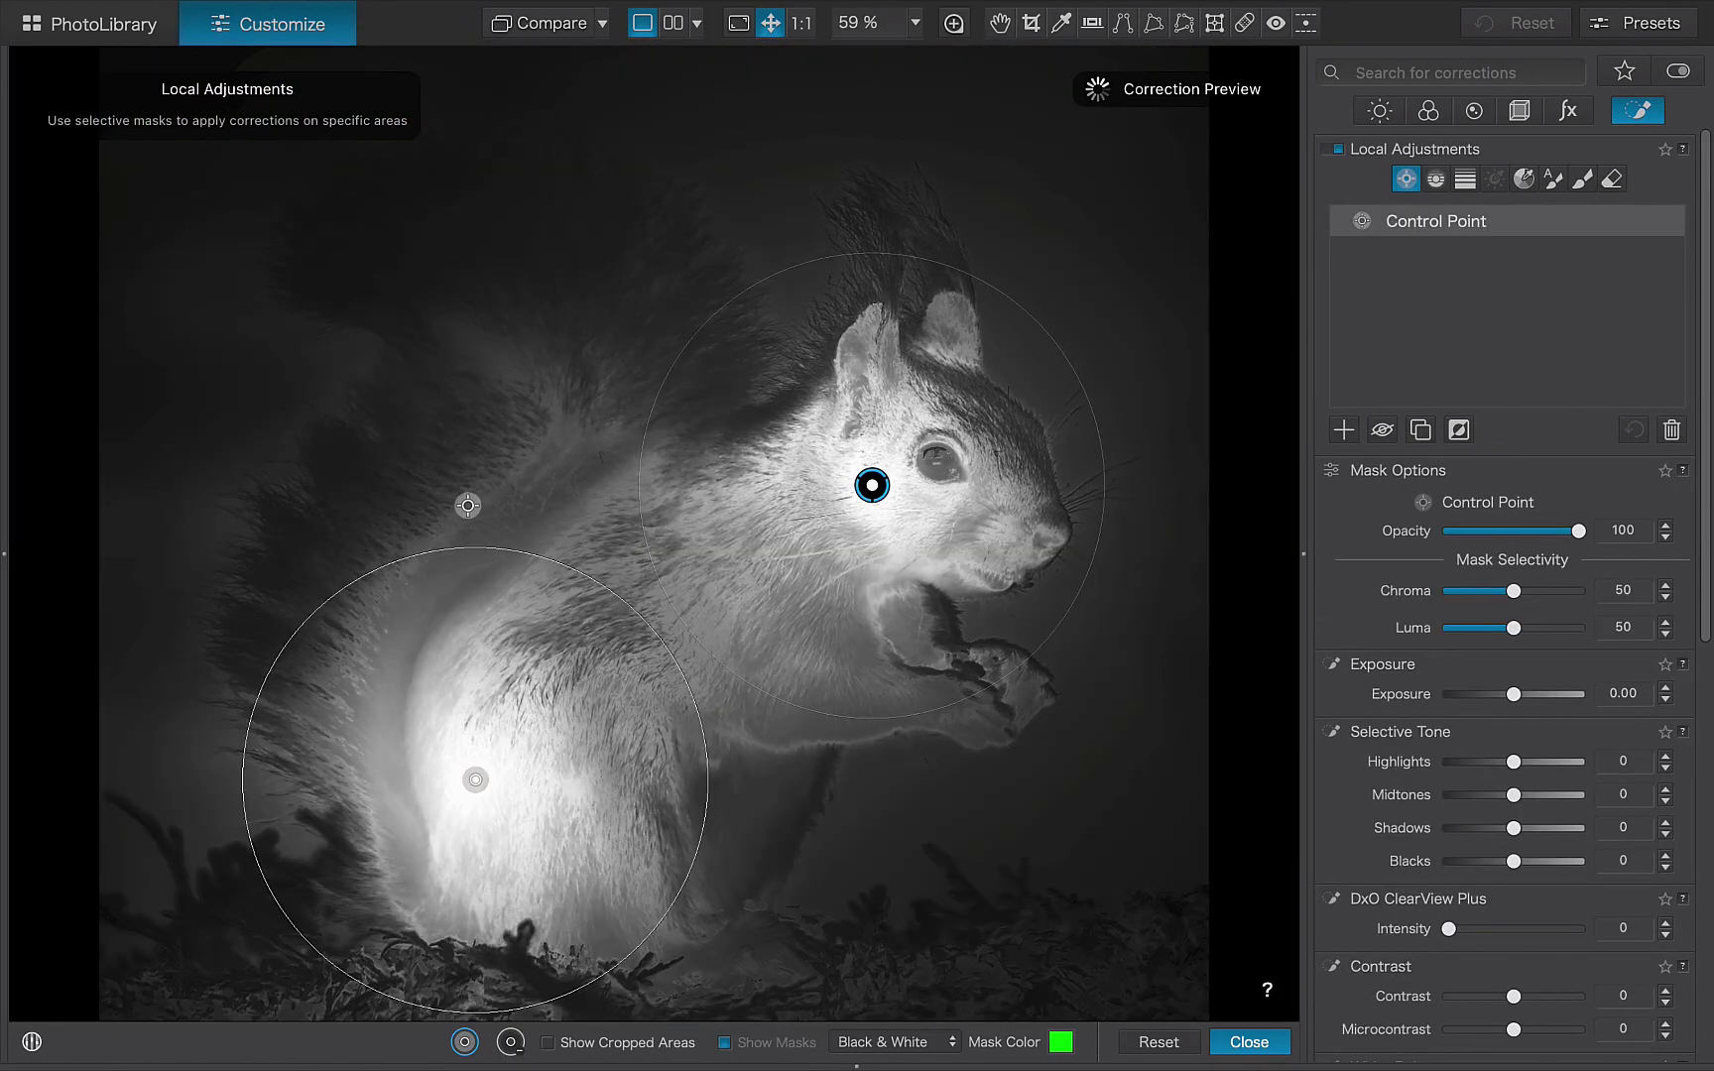
{"action": "left_click", "coordinate": [504, 275]}
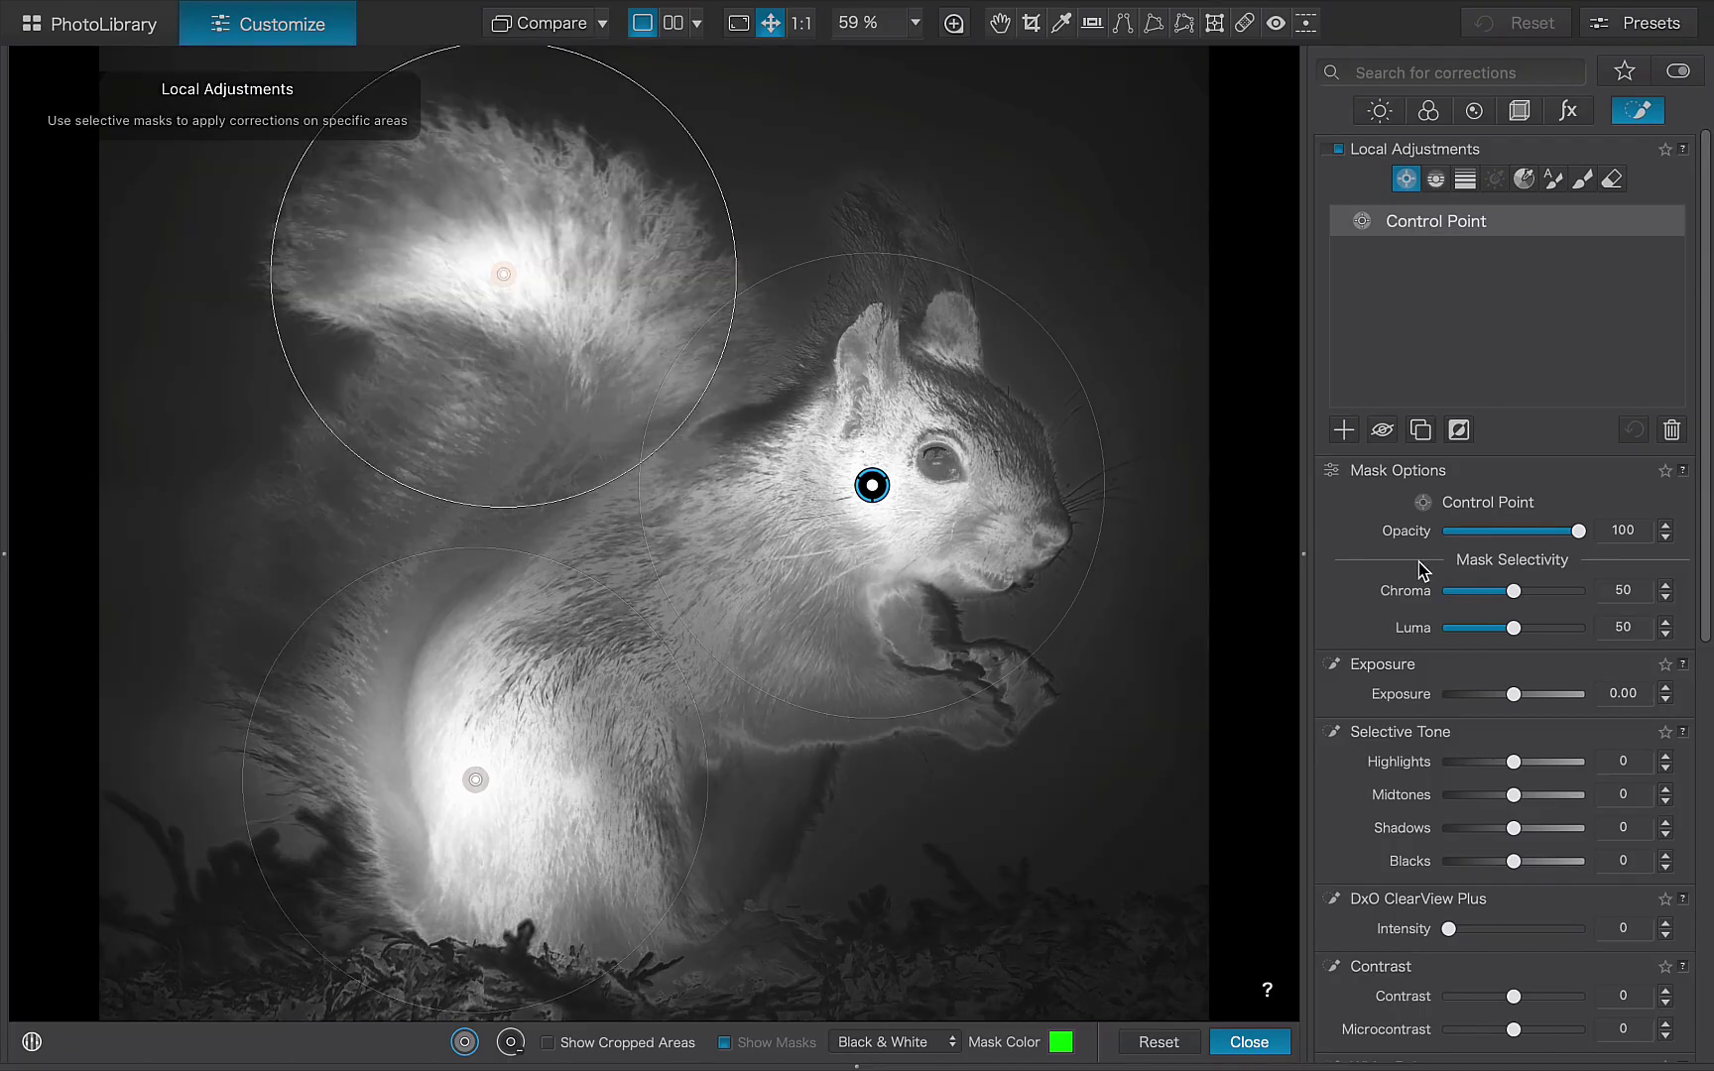
{"action": "left_click_drag", "start_coordinate": [1514, 694], "coordinate": [1581, 700]}
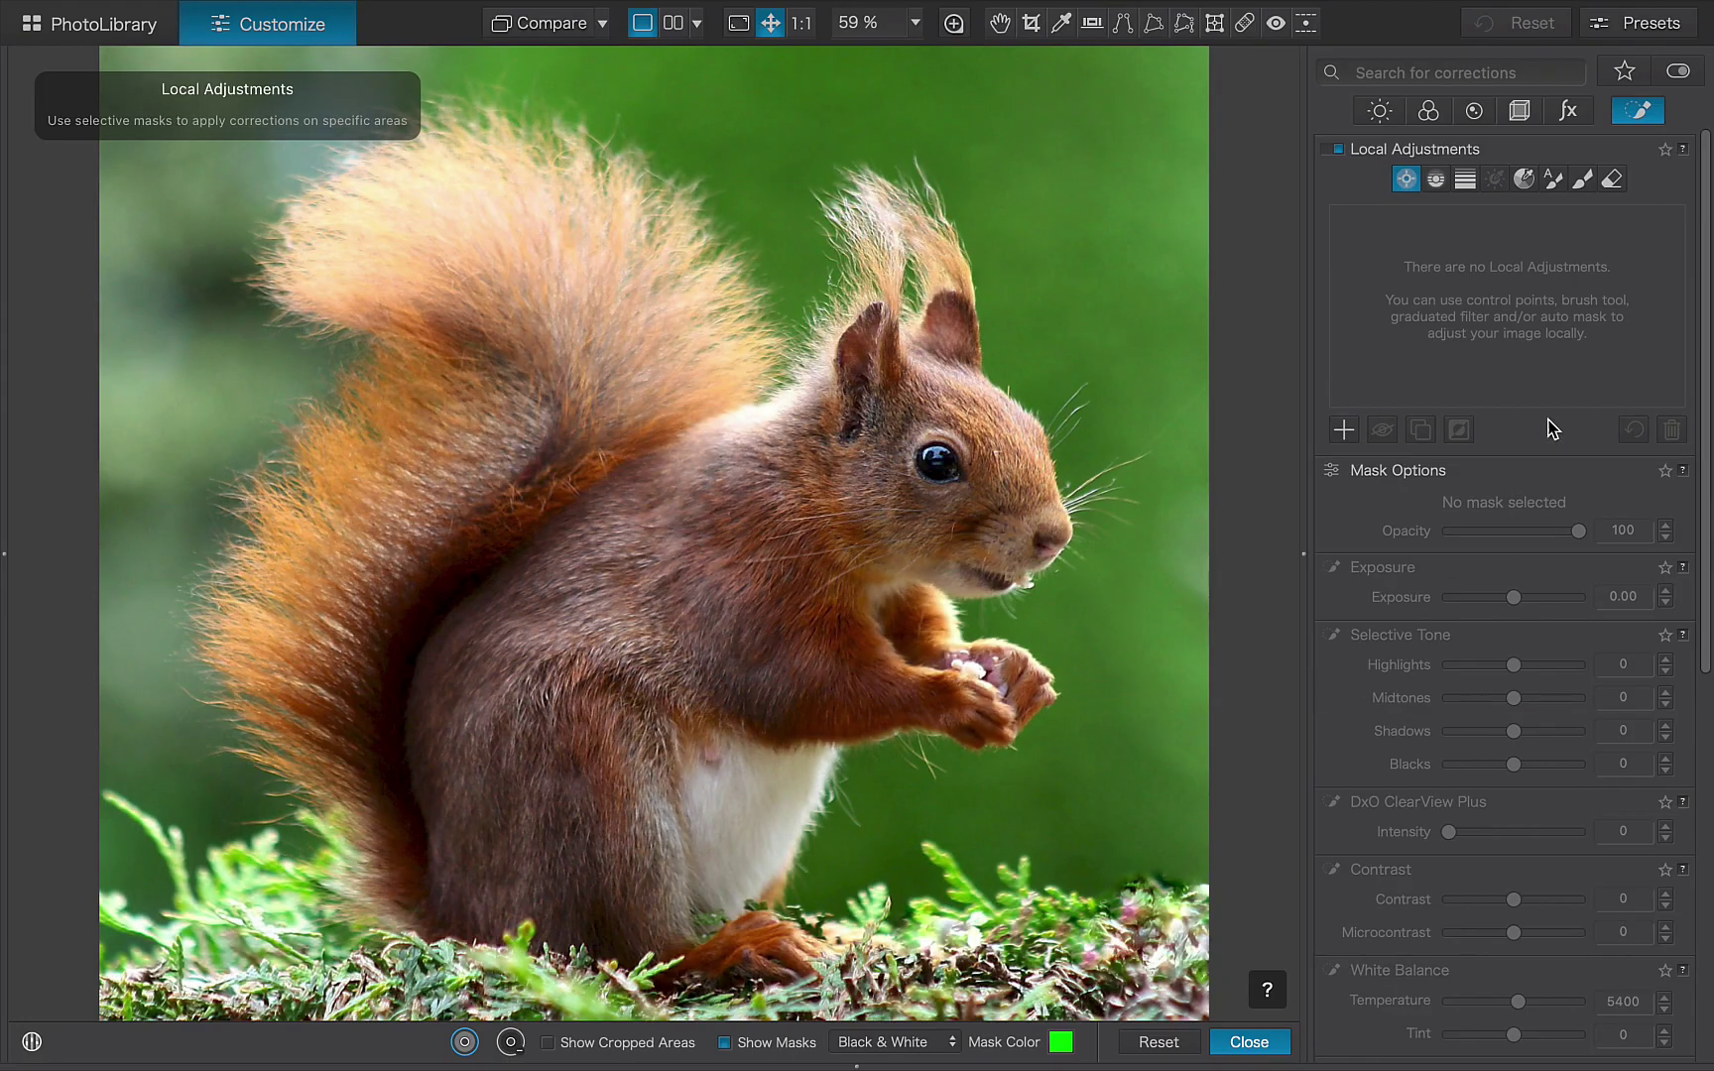
Step: Place overlapping control points on the squirrel's head, back, tail, lower body, haunch, chest and paws
{"action": "left_click", "coordinate": [889, 464]}
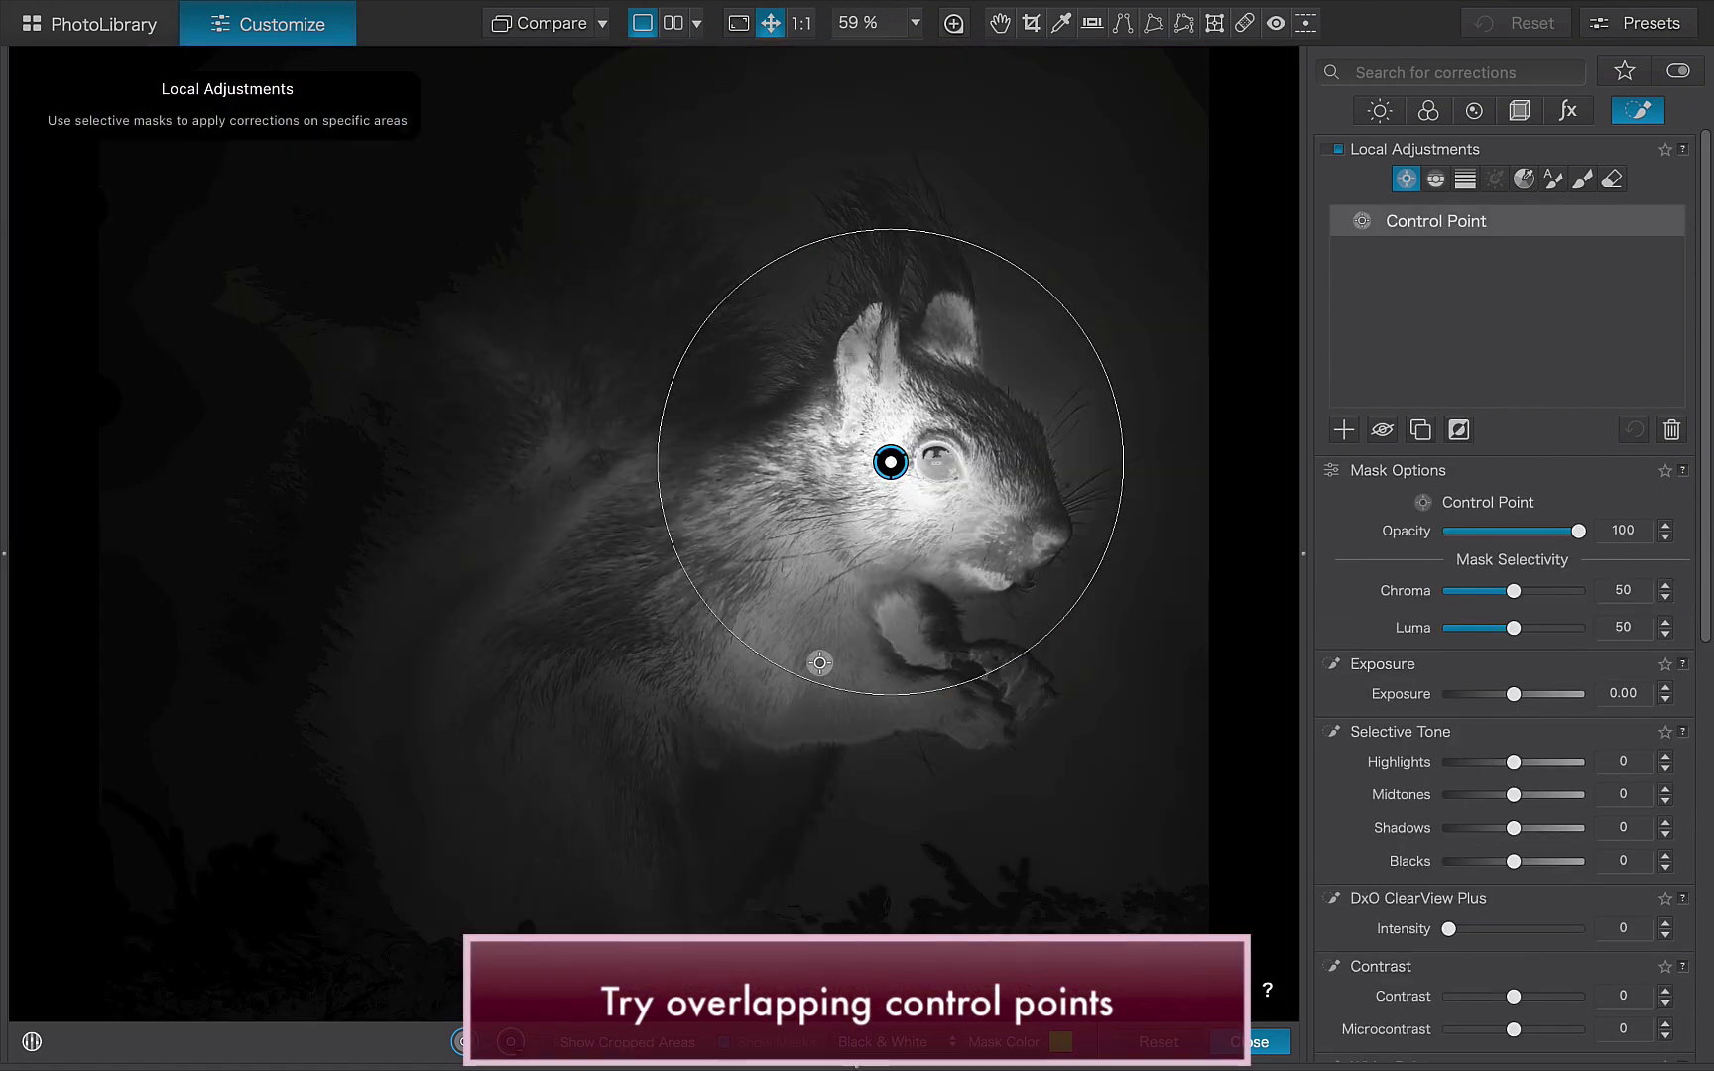
{"action": "mouse_move", "coordinate": [821, 685]}
{"action": "left_mouse_down"}
{"action": "mouse_move", "coordinate": [827, 667]}
{"action": "mouse_move", "coordinate": [822, 689]}
{"action": "left_mouse_up"}
{"action": "left_click", "coordinate": [707, 412]}
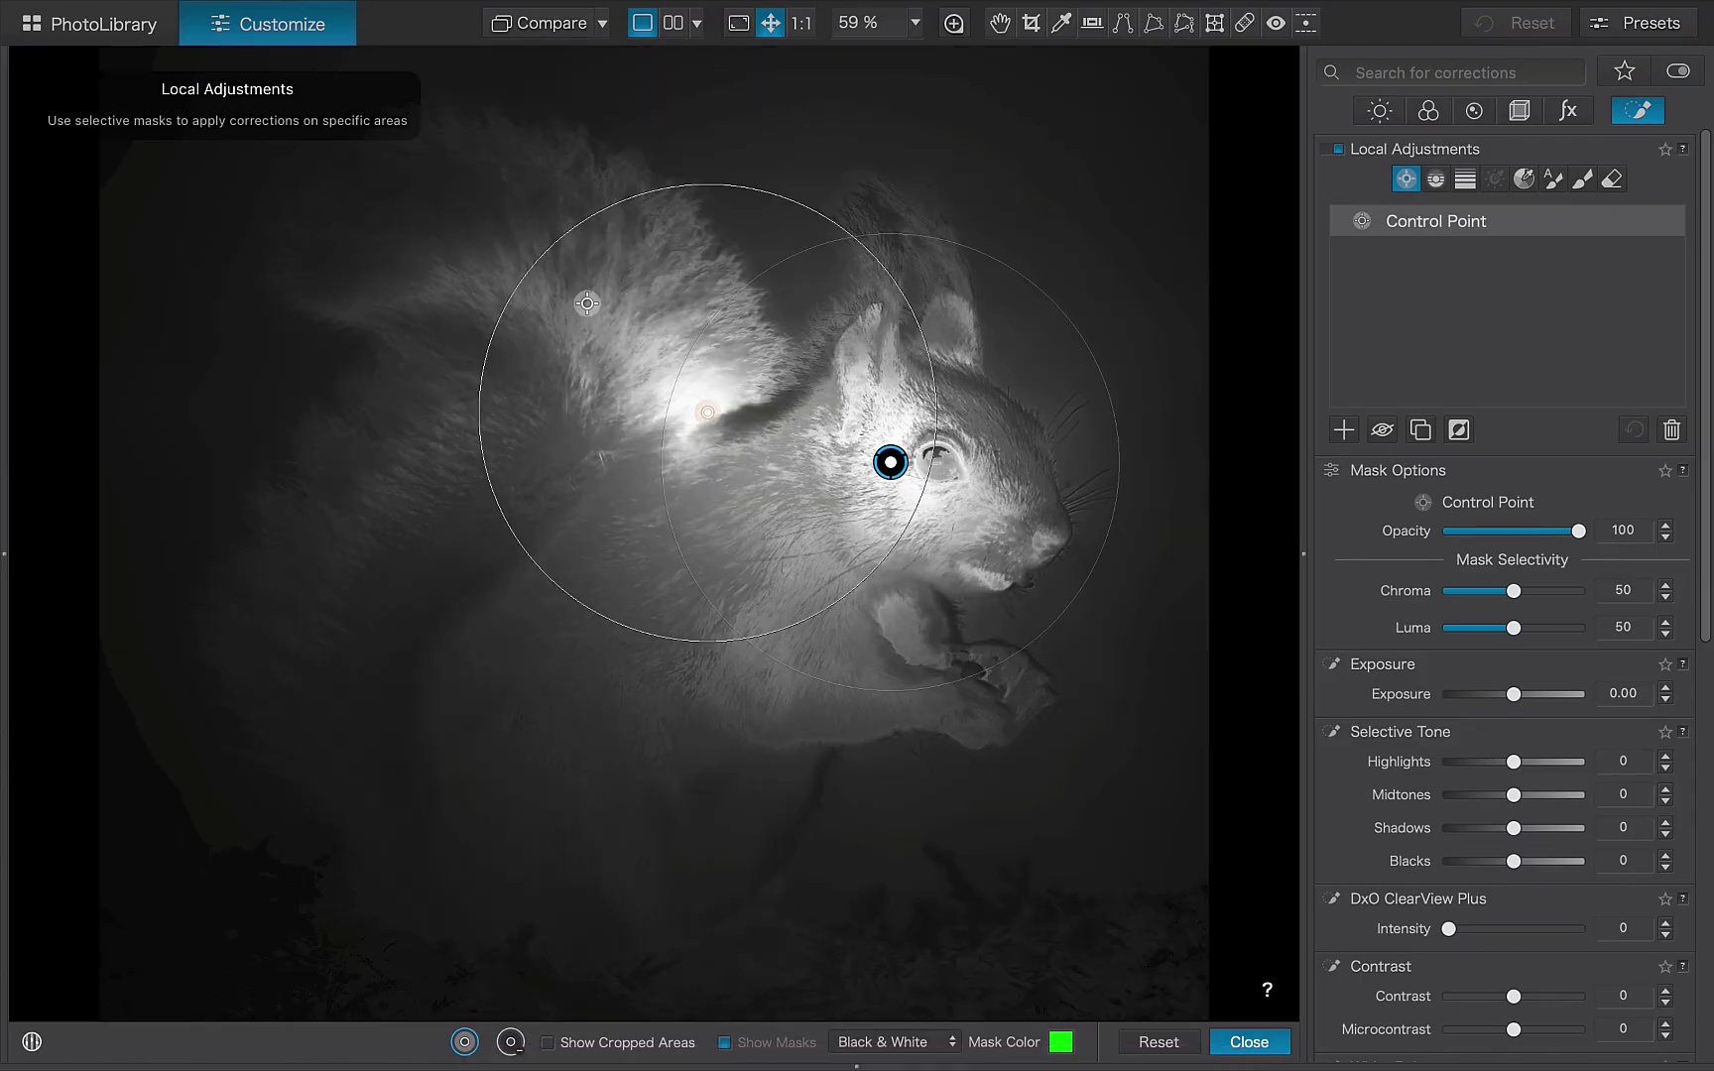
{"action": "left_click", "coordinate": [587, 304]}
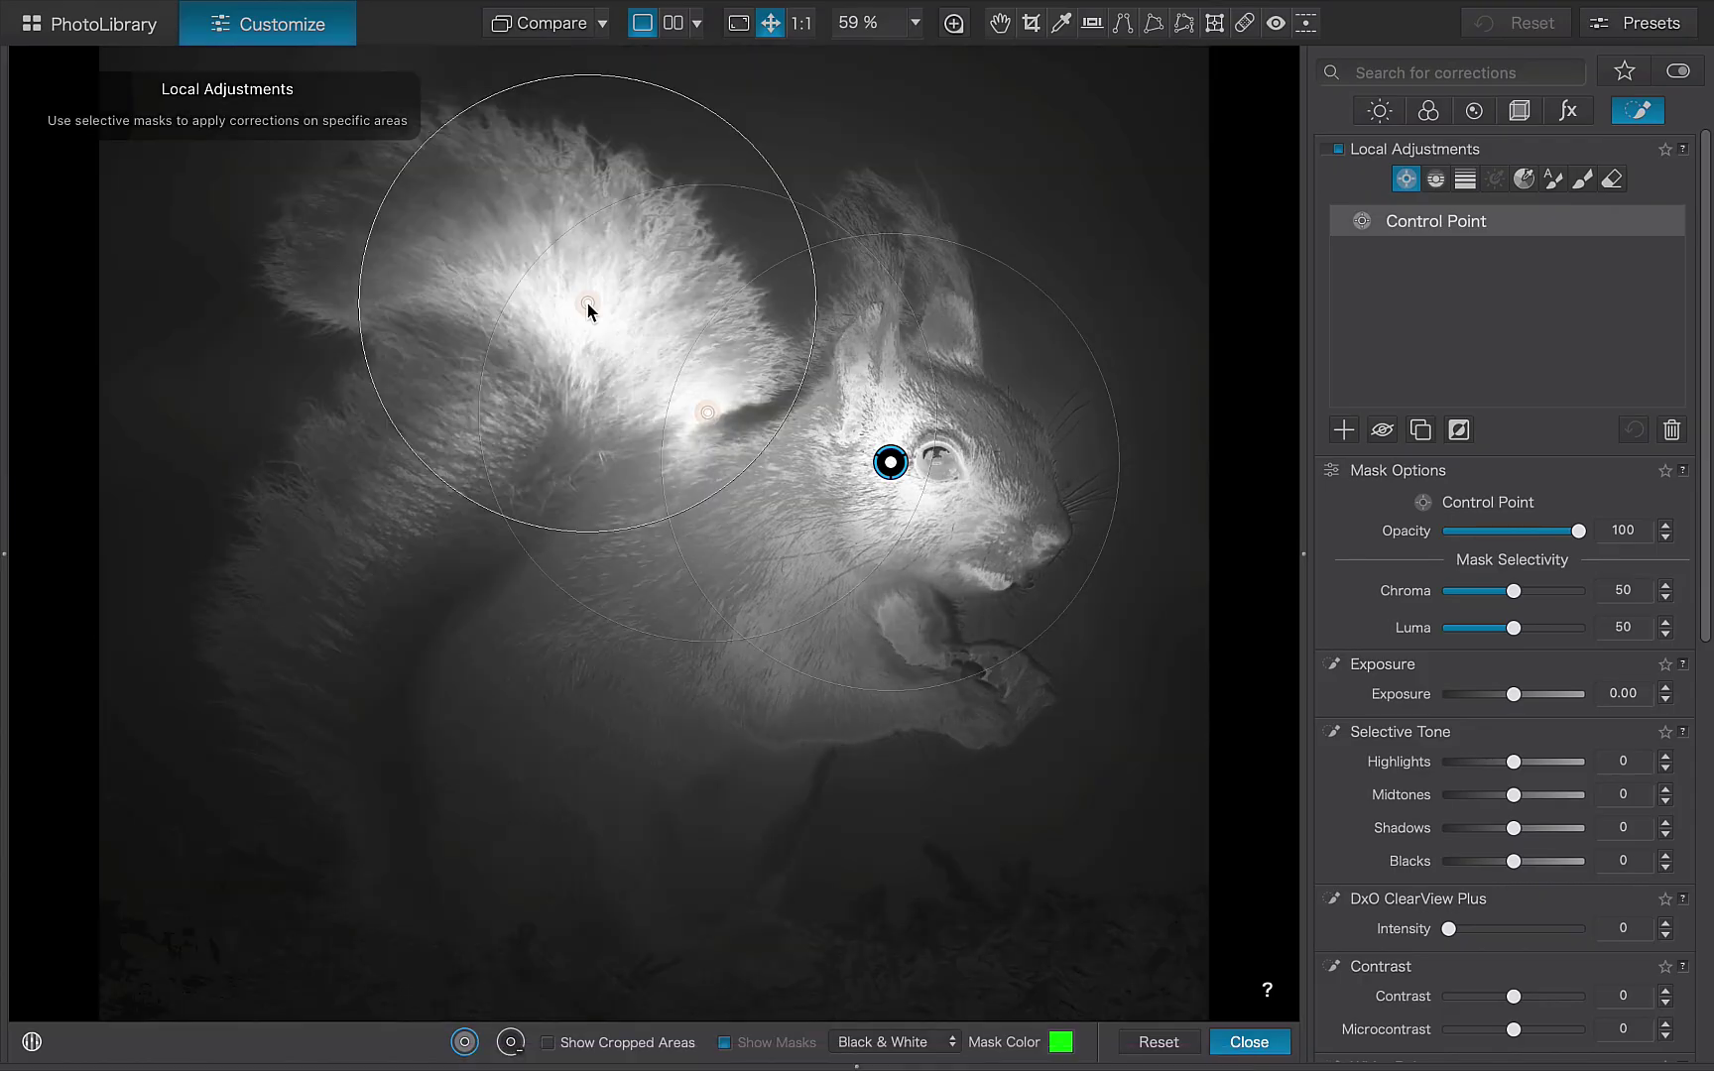
{"action": "left_click", "coordinate": [493, 458]}
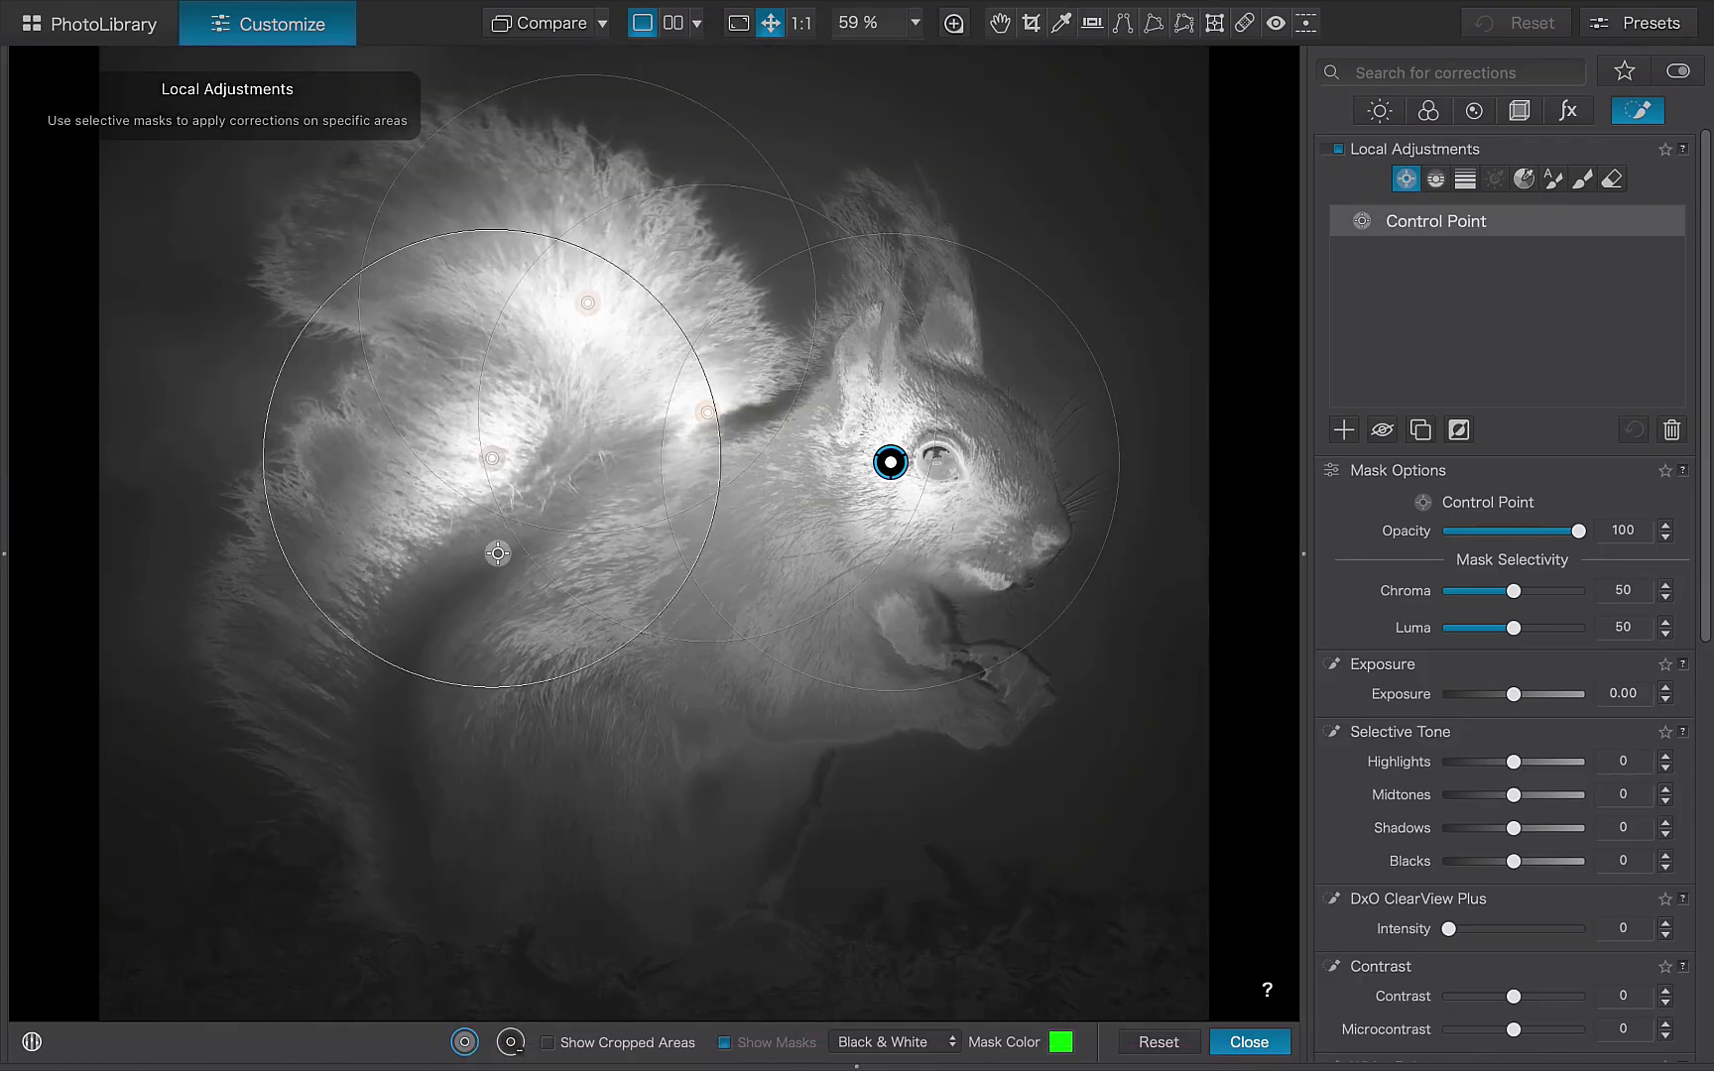
{"action": "left_click", "coordinate": [520, 623]}
{"action": "left_click", "coordinate": [569, 794]}
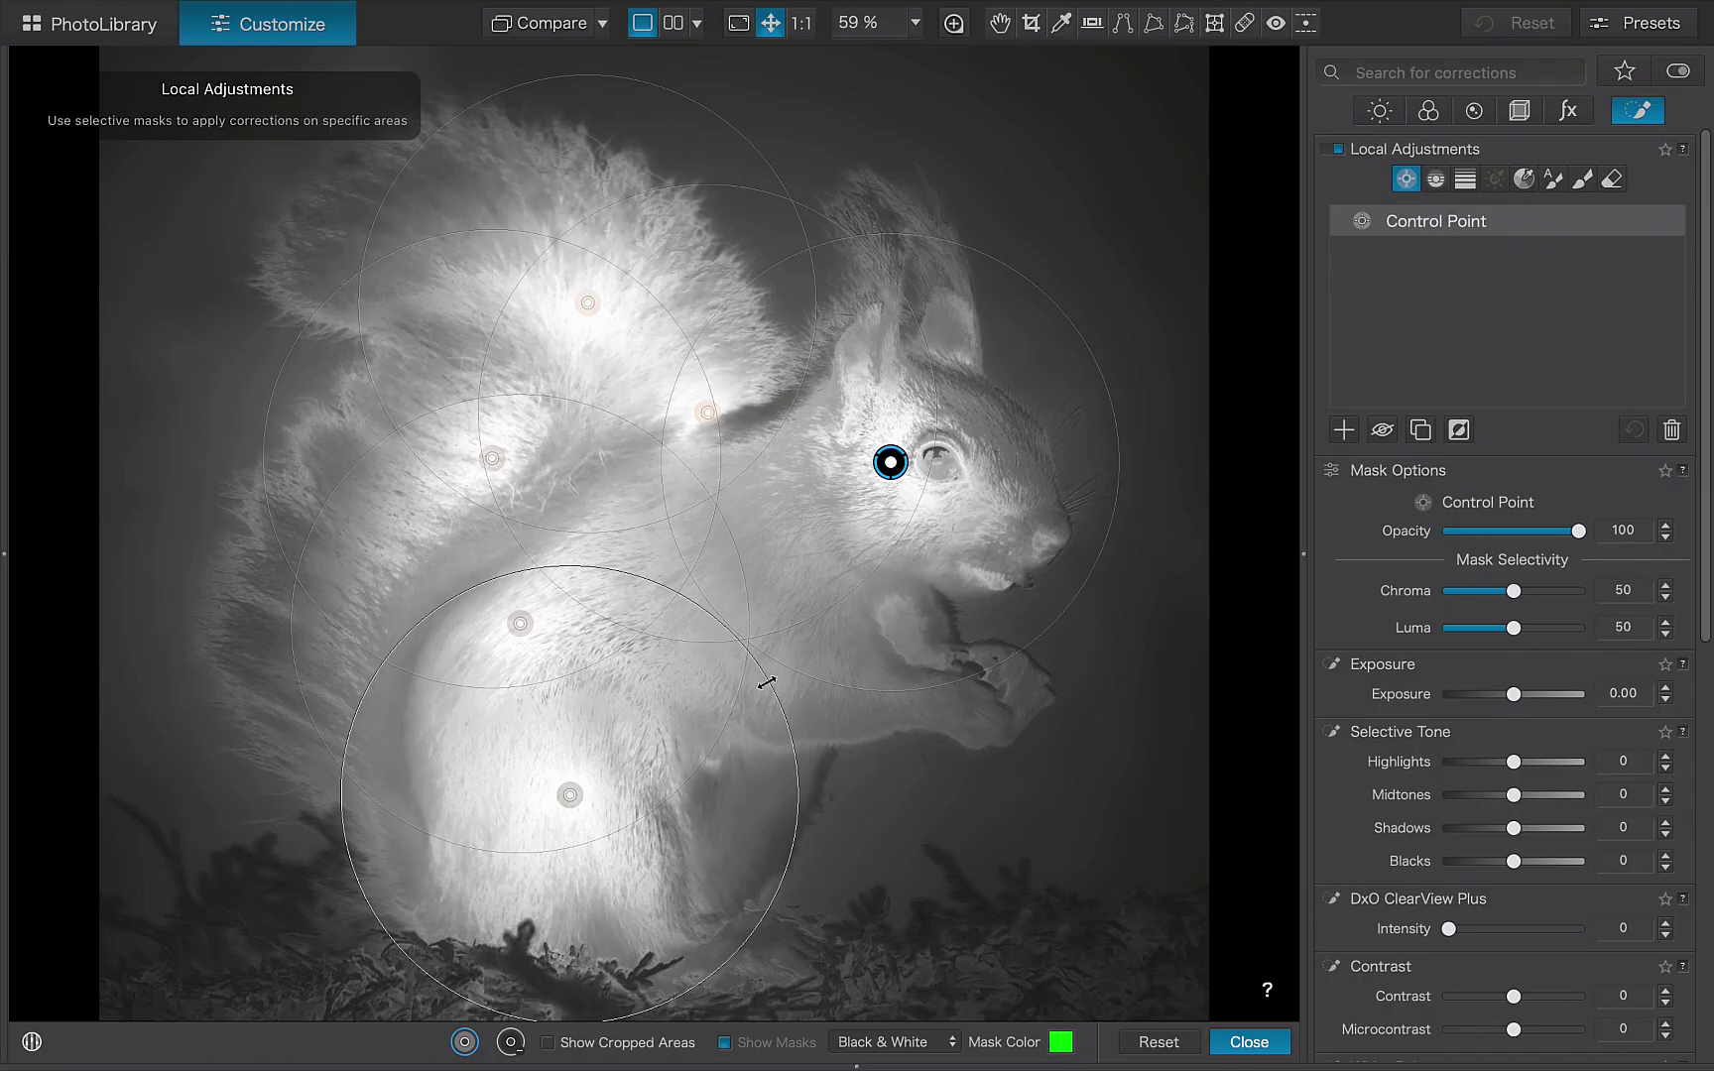
{"action": "left_click", "coordinate": [852, 616]}
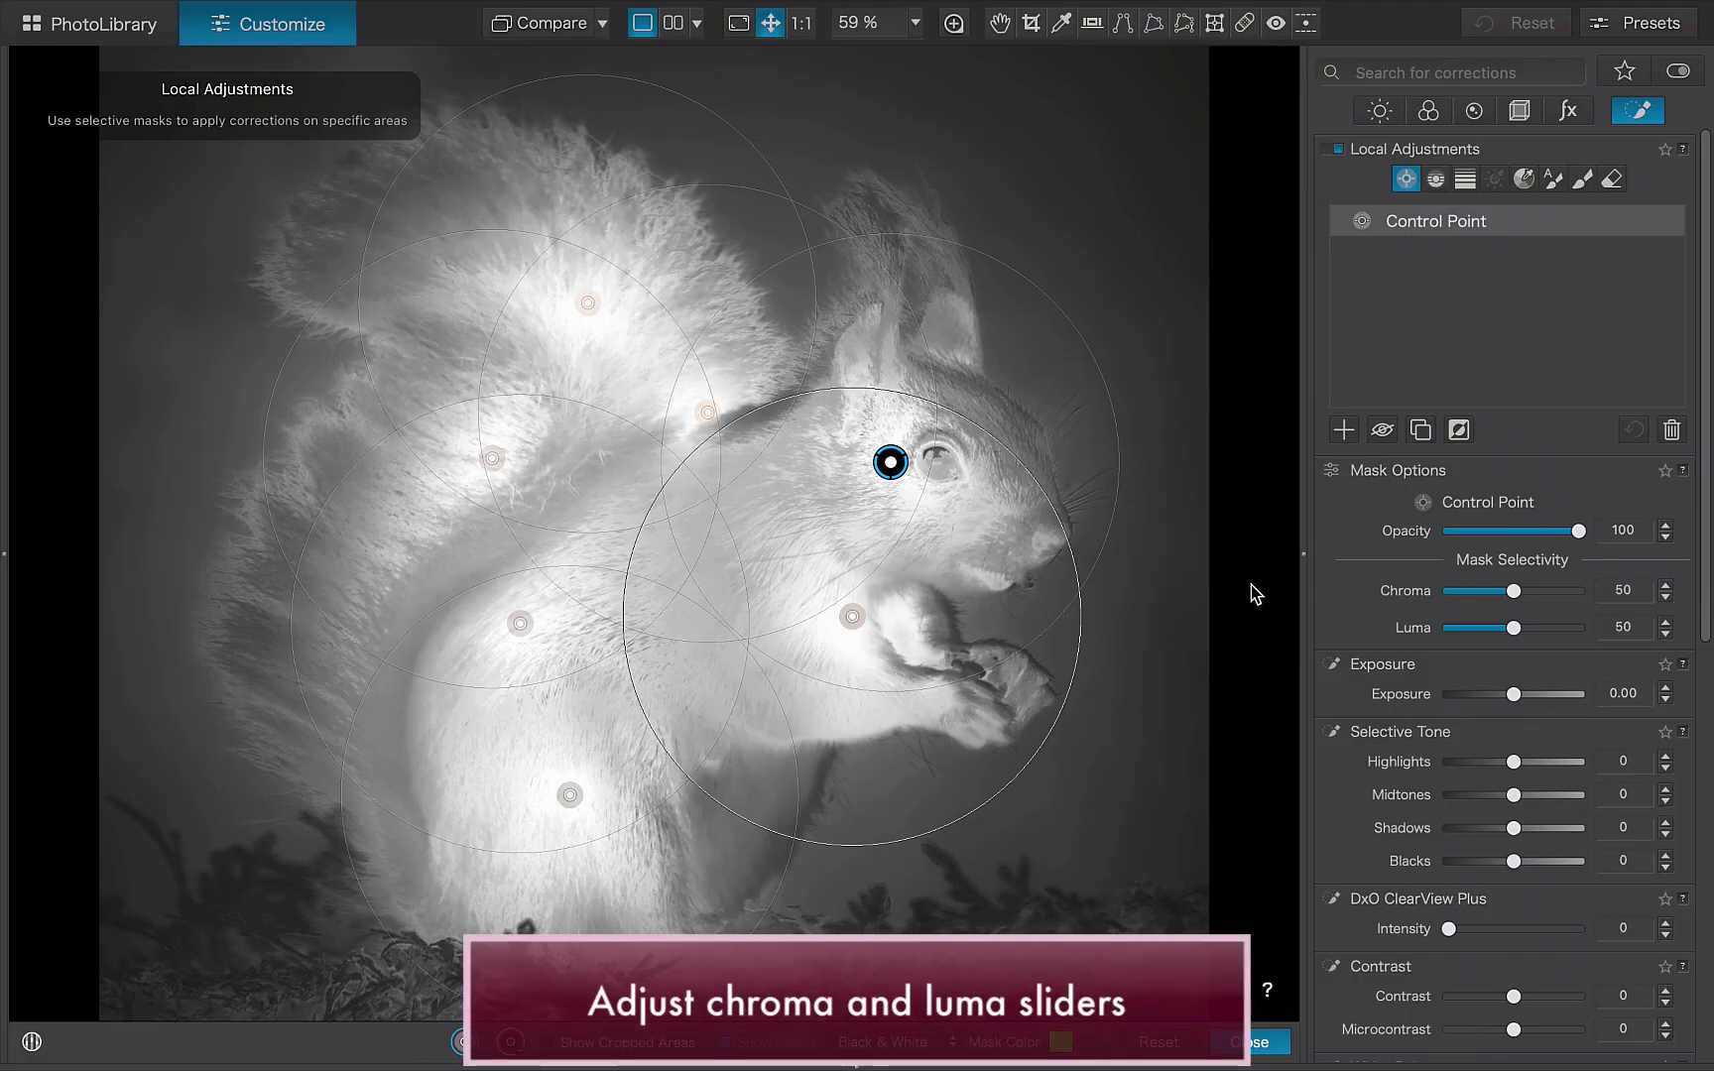
Step: Lower the squirrel mask's Chroma selectivity from 50 to 38
{"action": "left_click_drag", "start_coordinate": [1505, 594], "coordinate": [1486, 632]}
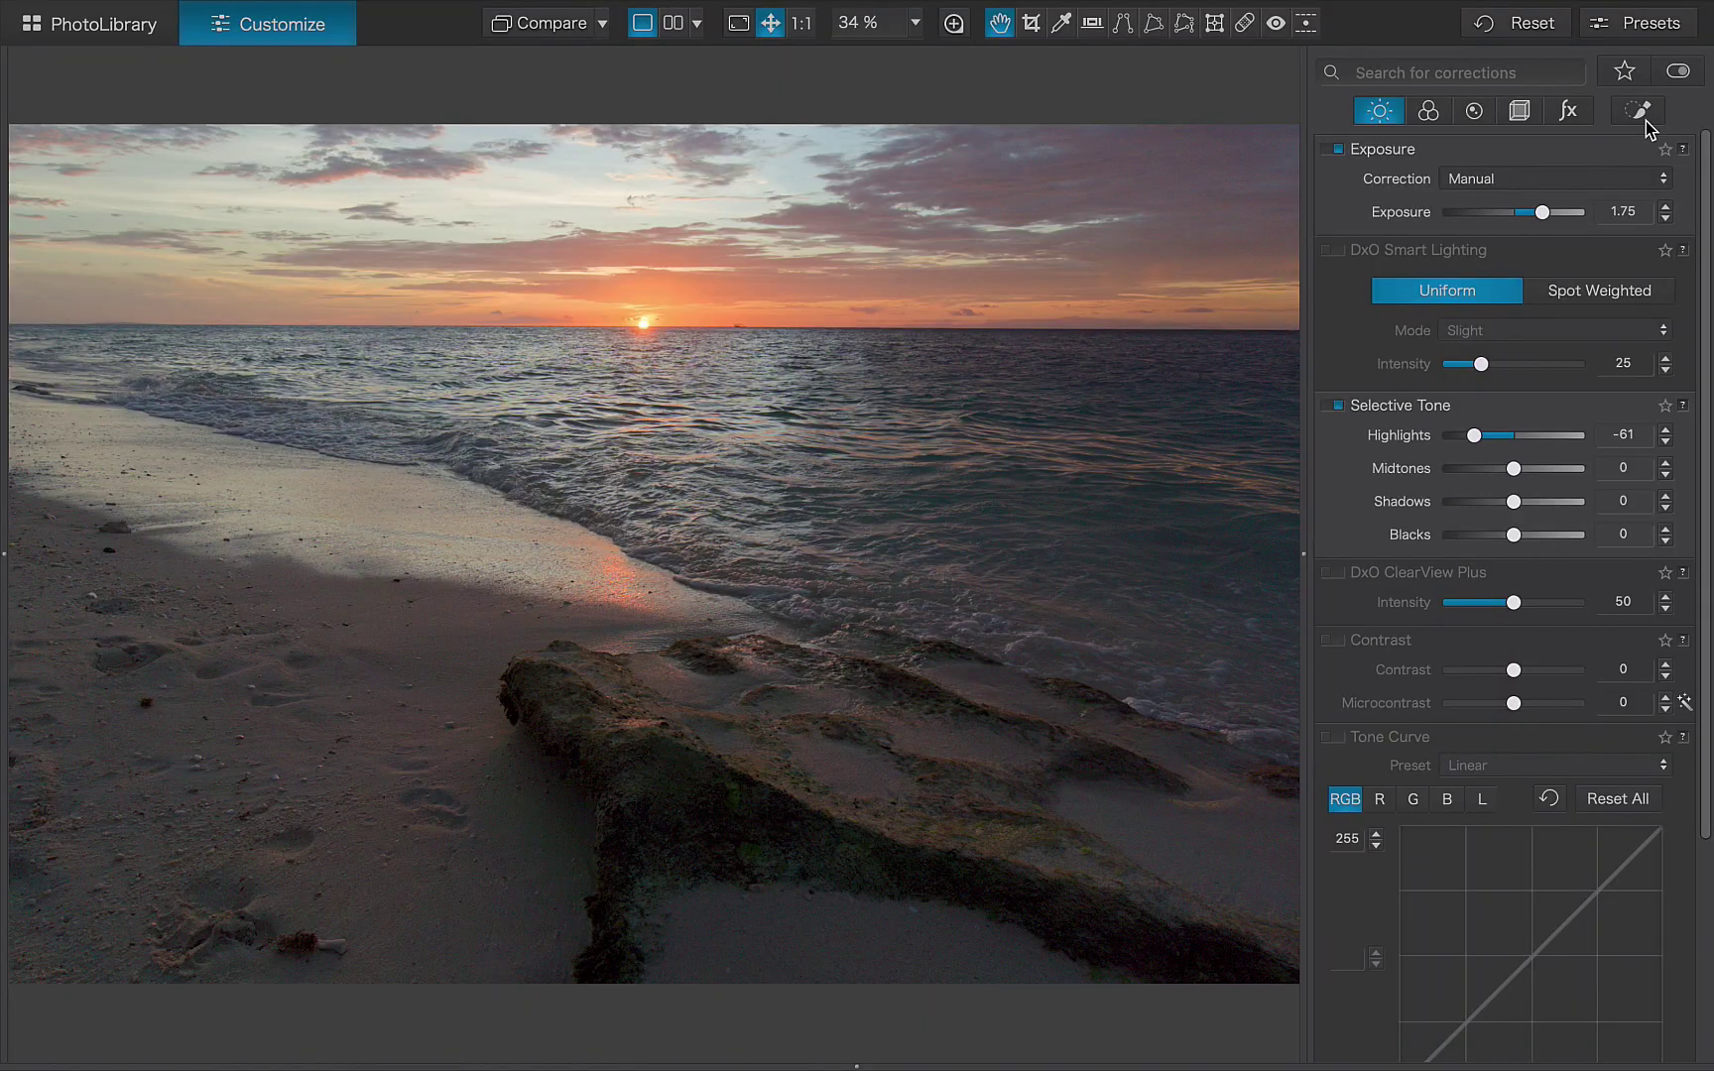
Step: Place a control point on the beach rock, enlarge its circle, and show the mask in Black & White
{"action": "left_click", "coordinate": [1640, 116]}
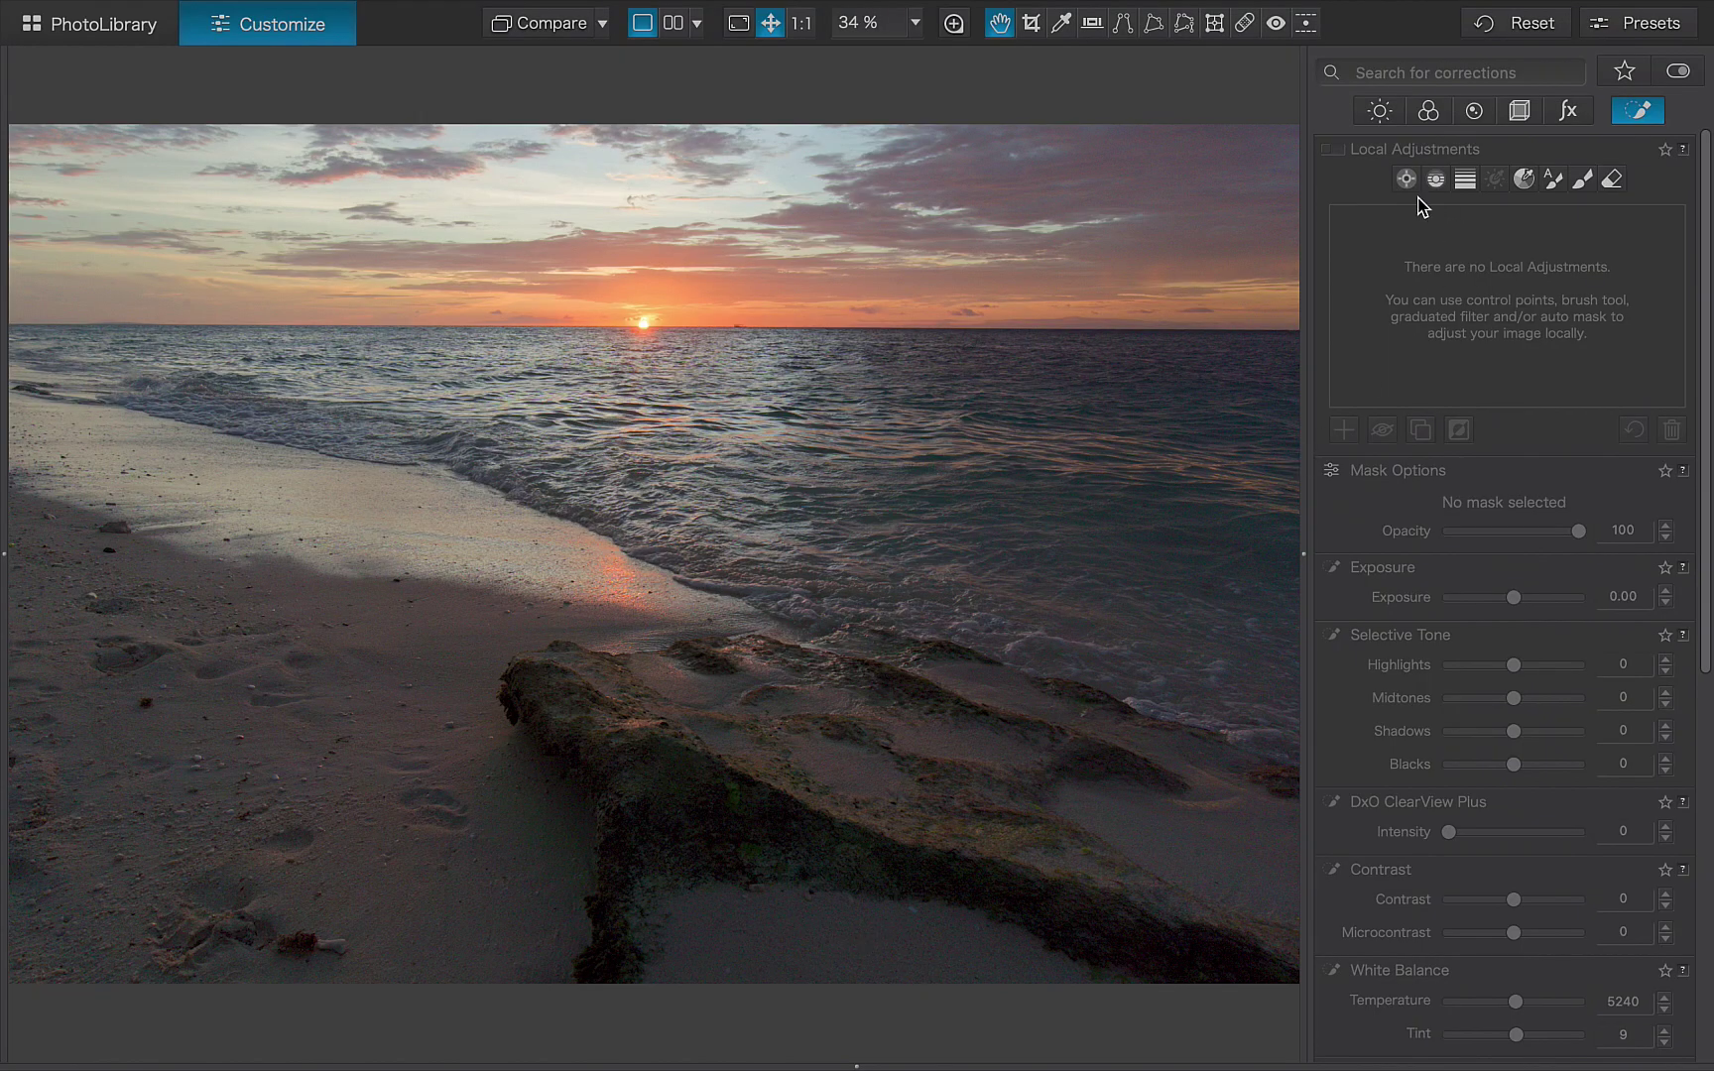
{"action": "left_click", "coordinate": [1406, 180]}
{"action": "left_click", "coordinate": [858, 730]}
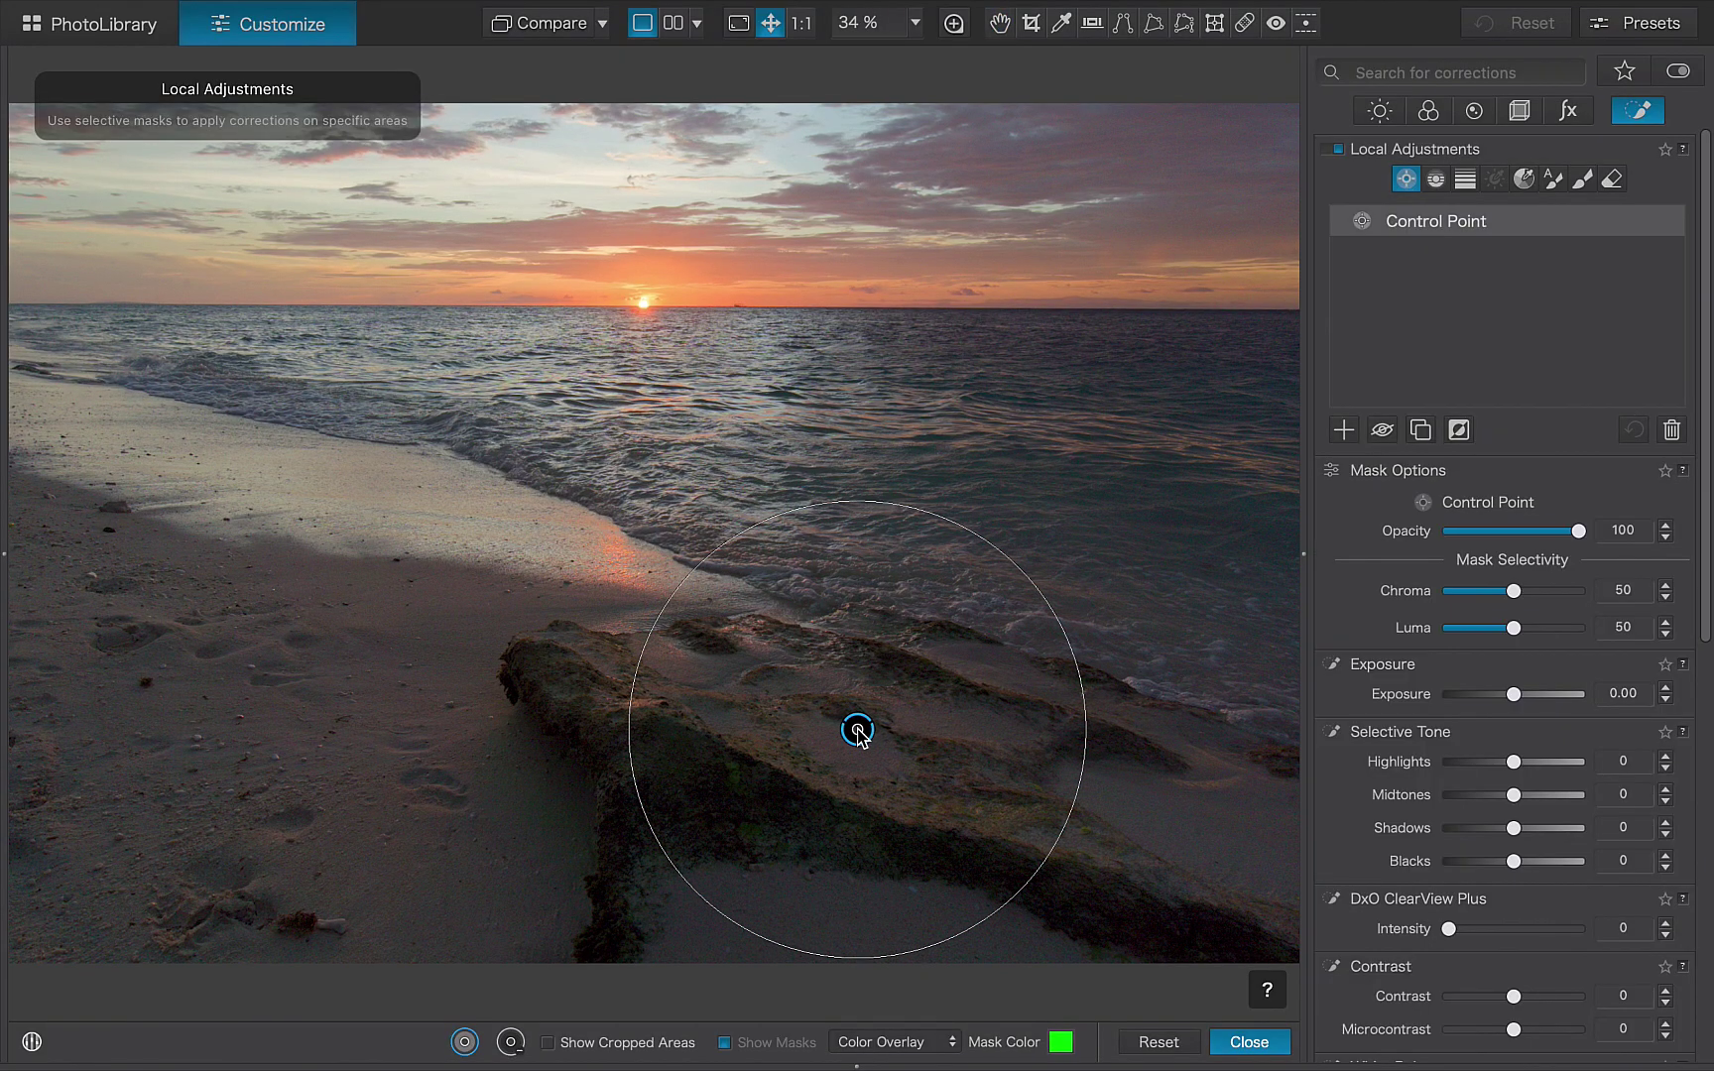
{"action": "left_click_drag", "start_coordinate": [649, 635], "coordinate": [523, 573]}
{"action": "left_click", "coordinate": [898, 1039]}
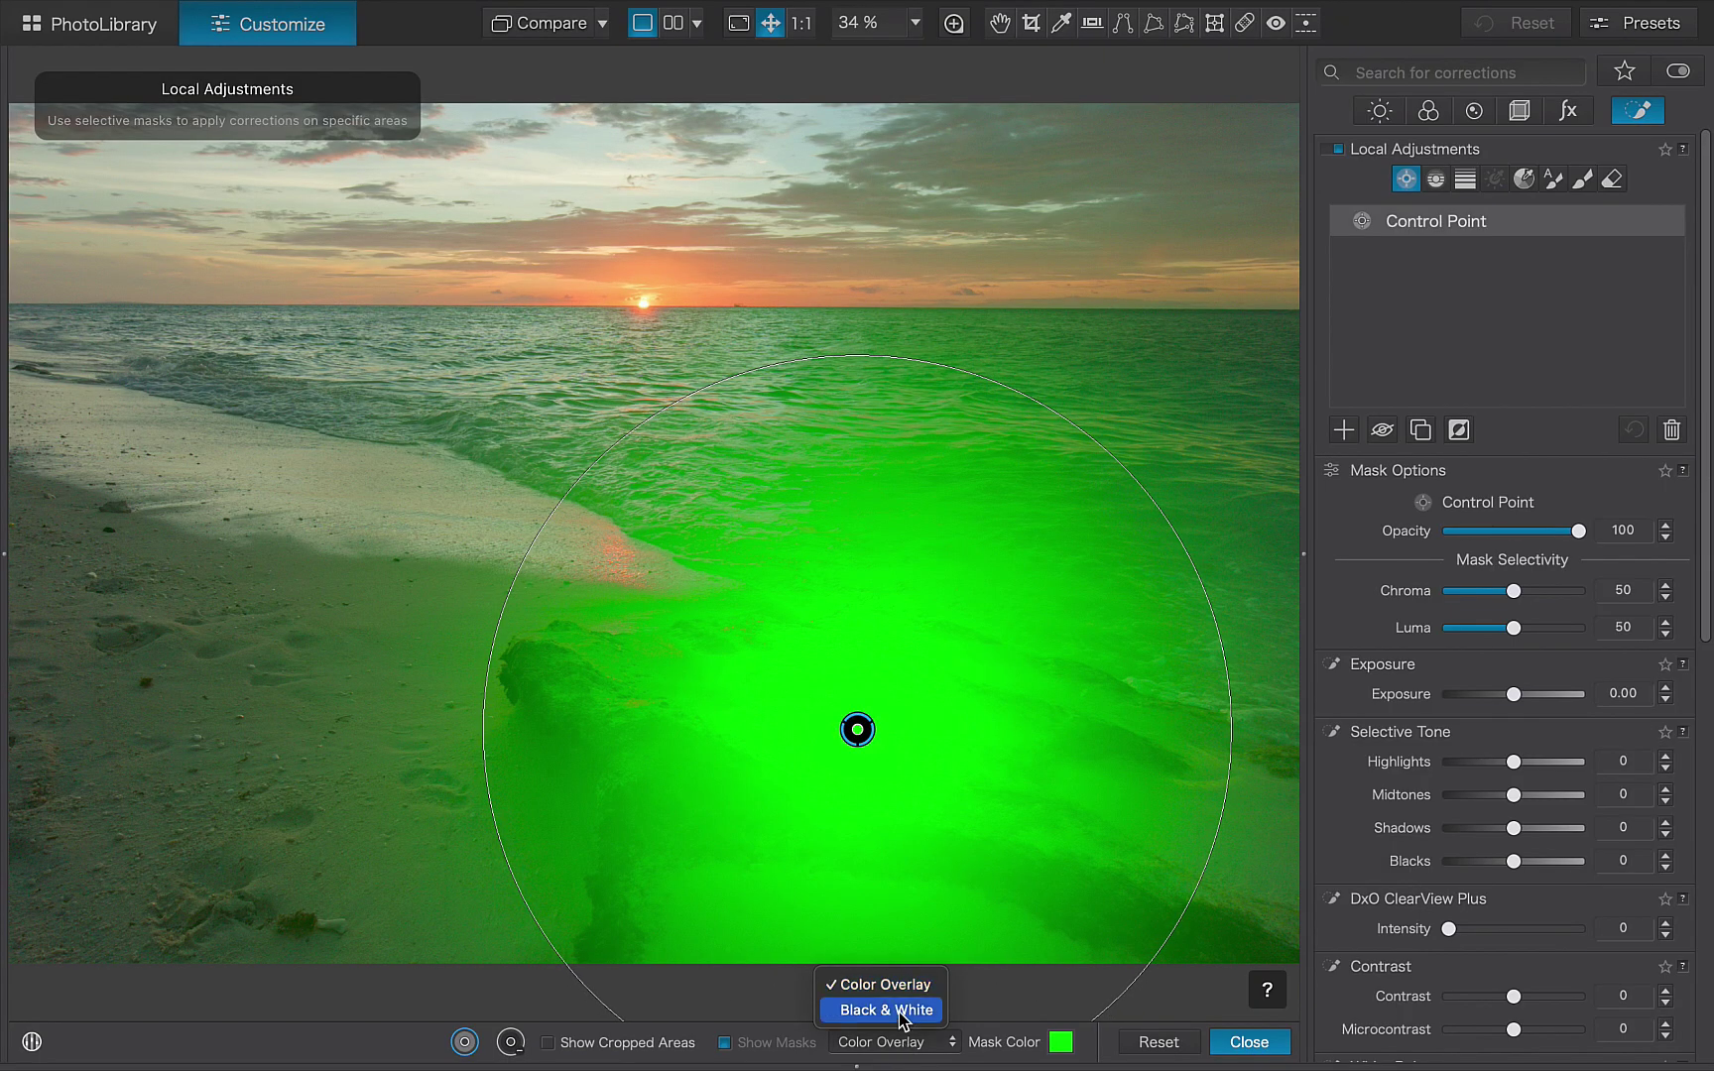
{"action": "left_click", "coordinate": [898, 1013]}
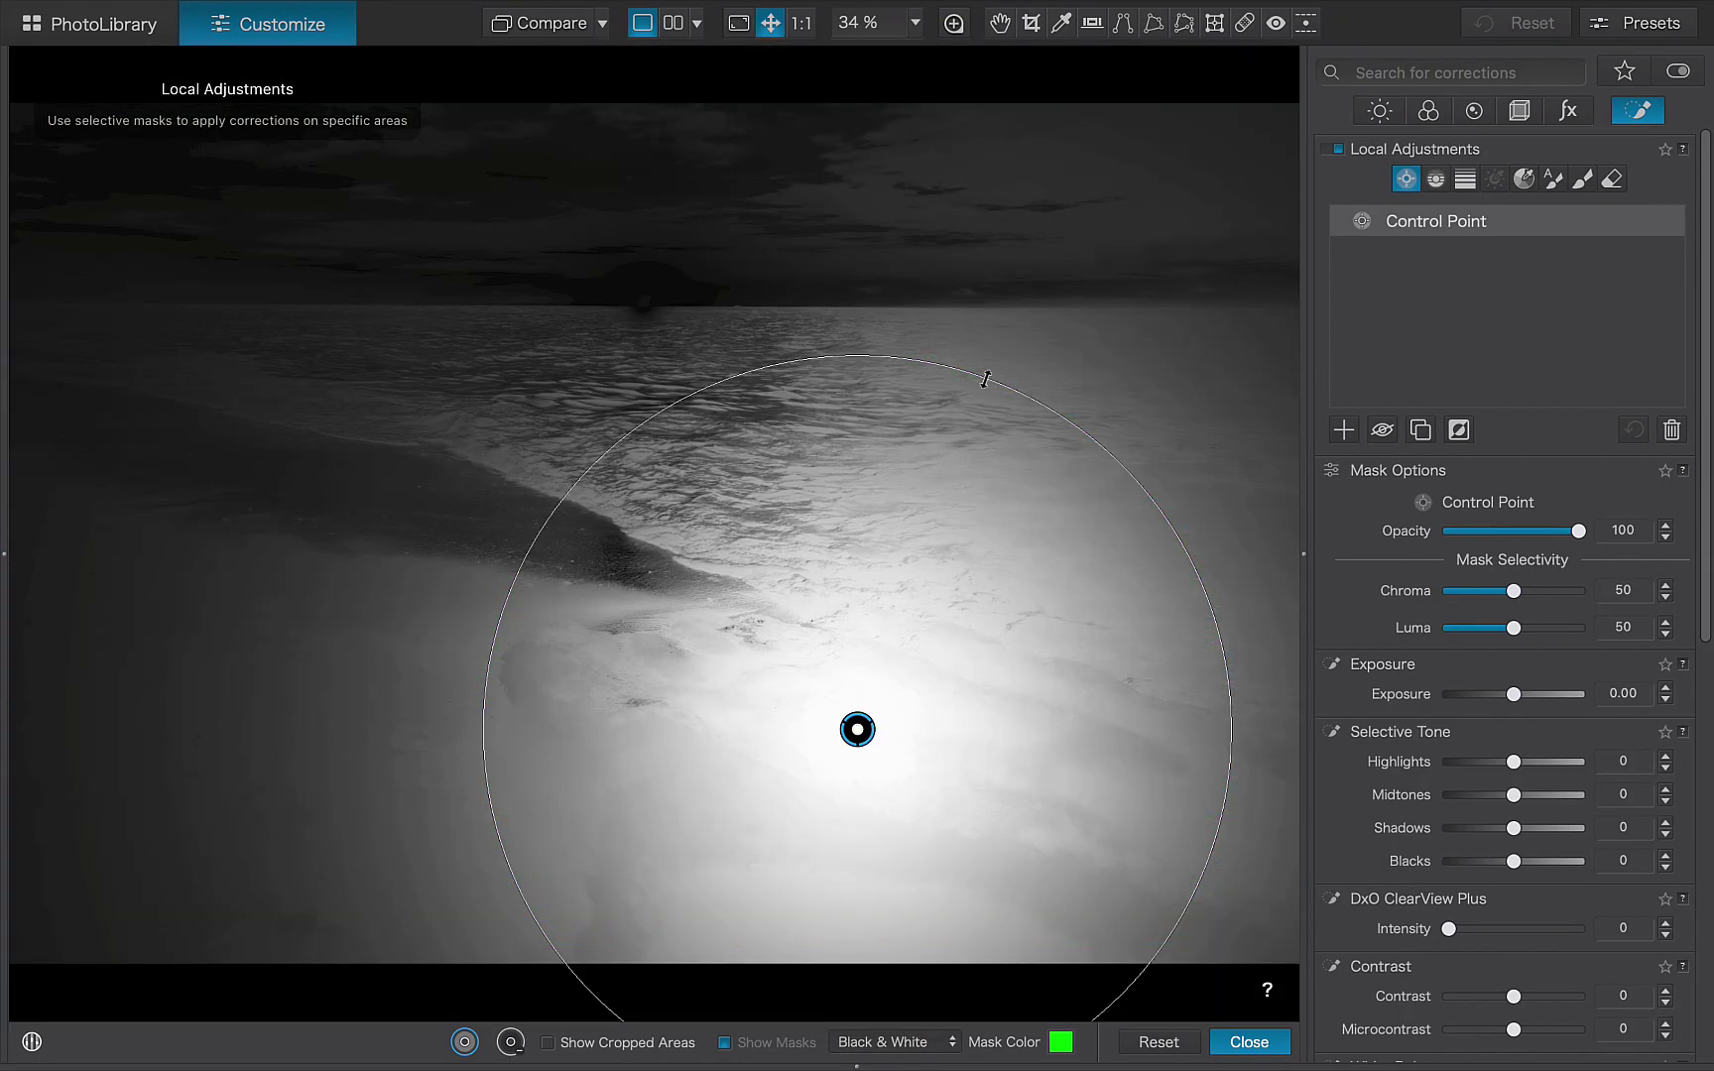
Step: Shrink the point's radius, set Chroma and Luma selectivity to 0, and raise Exposure to +1.82
{"action": "left_click_drag", "start_coordinate": [970, 372], "coordinate": [937, 493]}
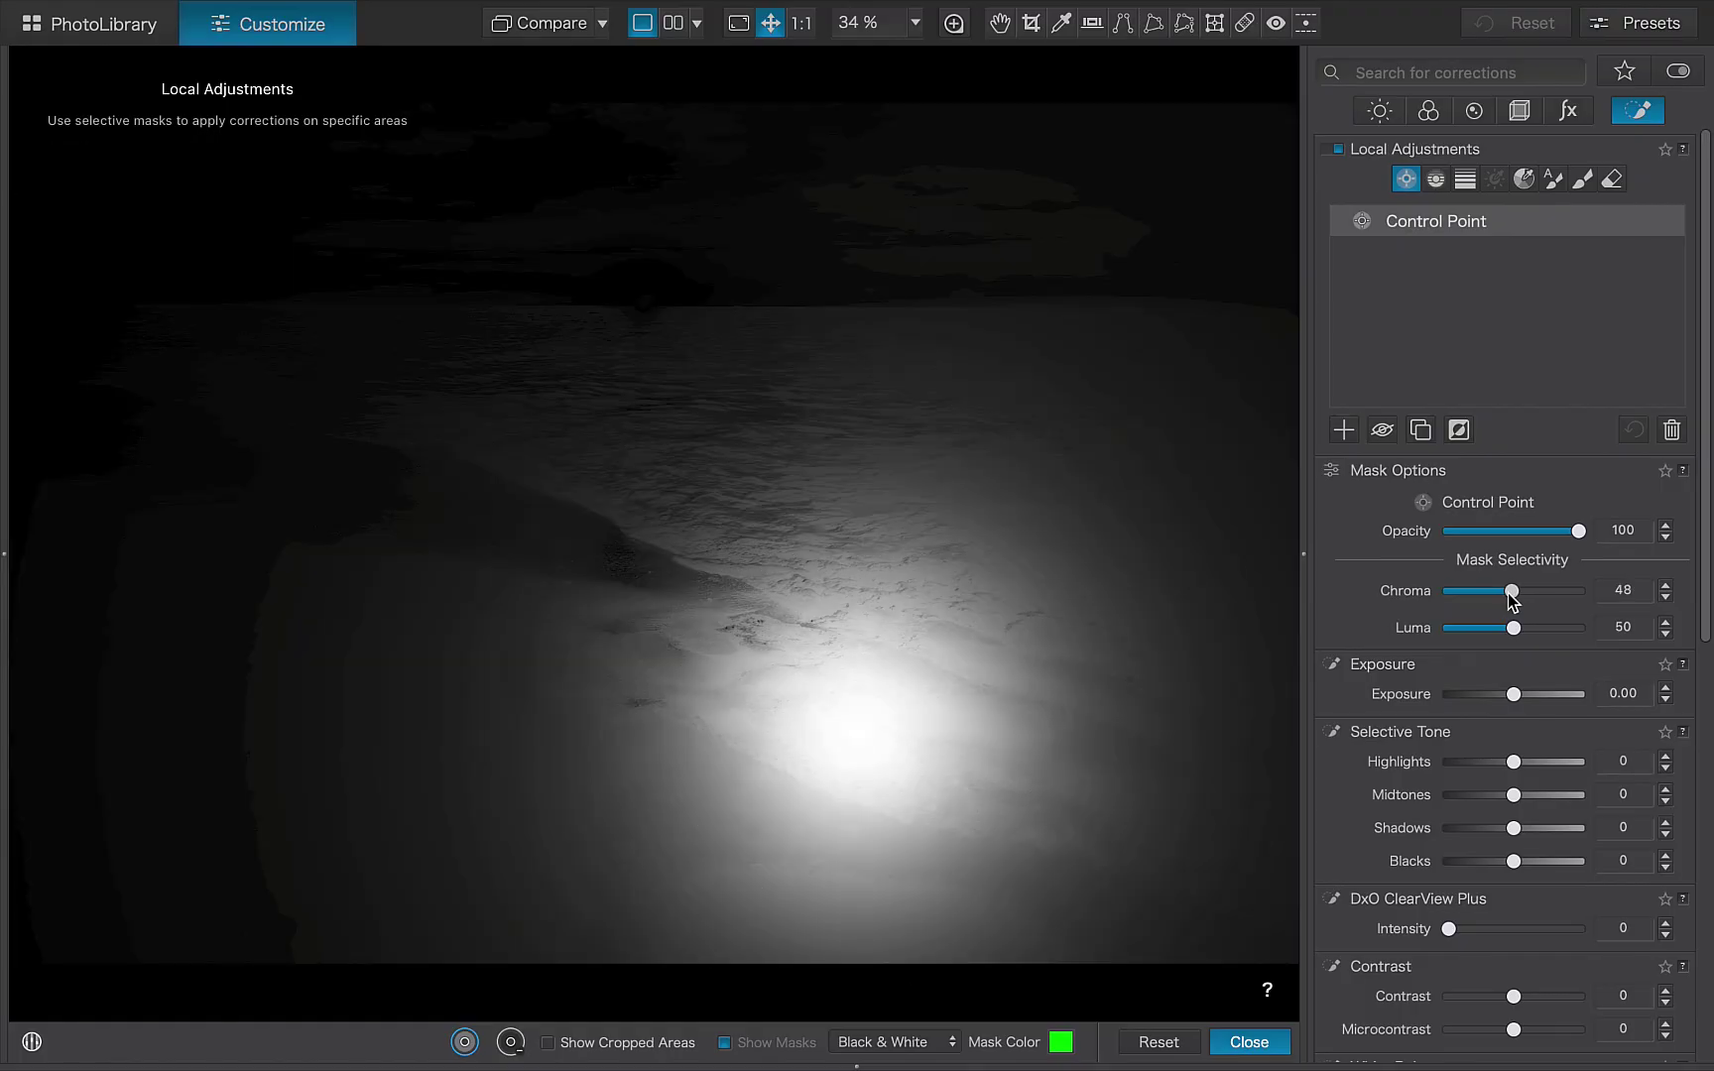
{"action": "left_click_drag", "start_coordinate": [1510, 592], "coordinate": [1408, 635]}
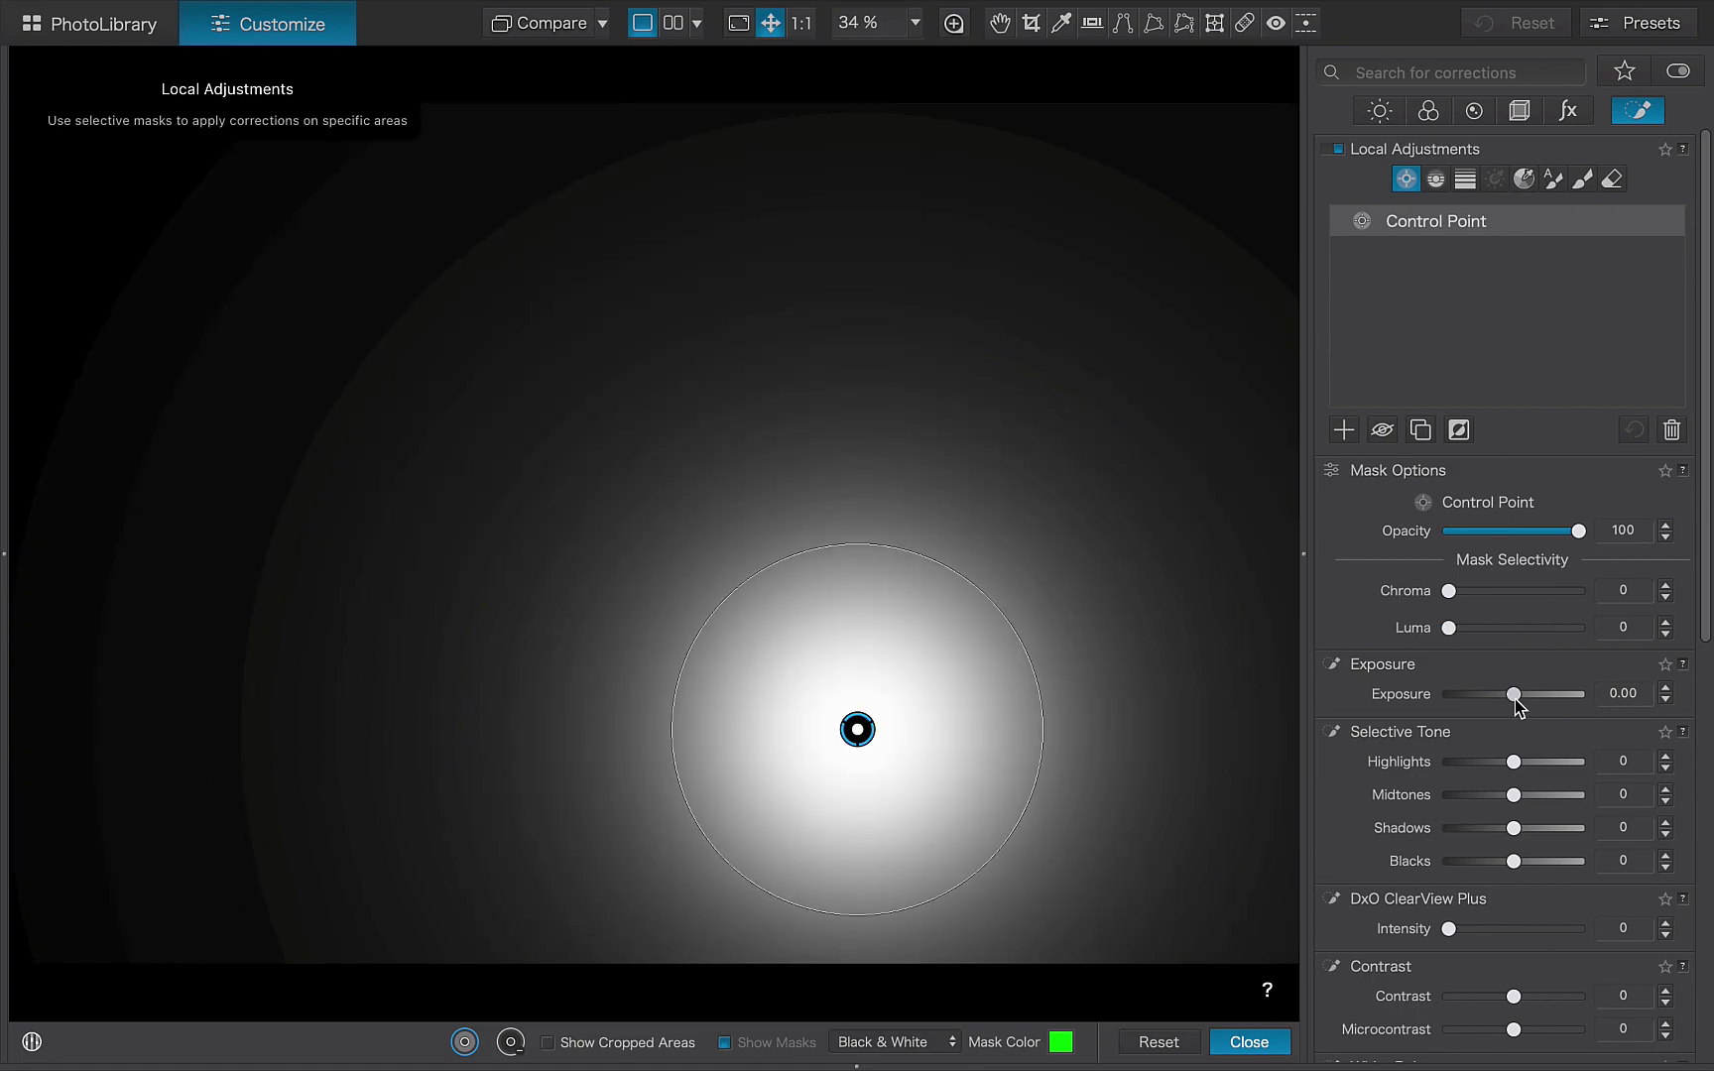
{"action": "left_click_drag", "start_coordinate": [1513, 699], "coordinate": [1537, 700]}
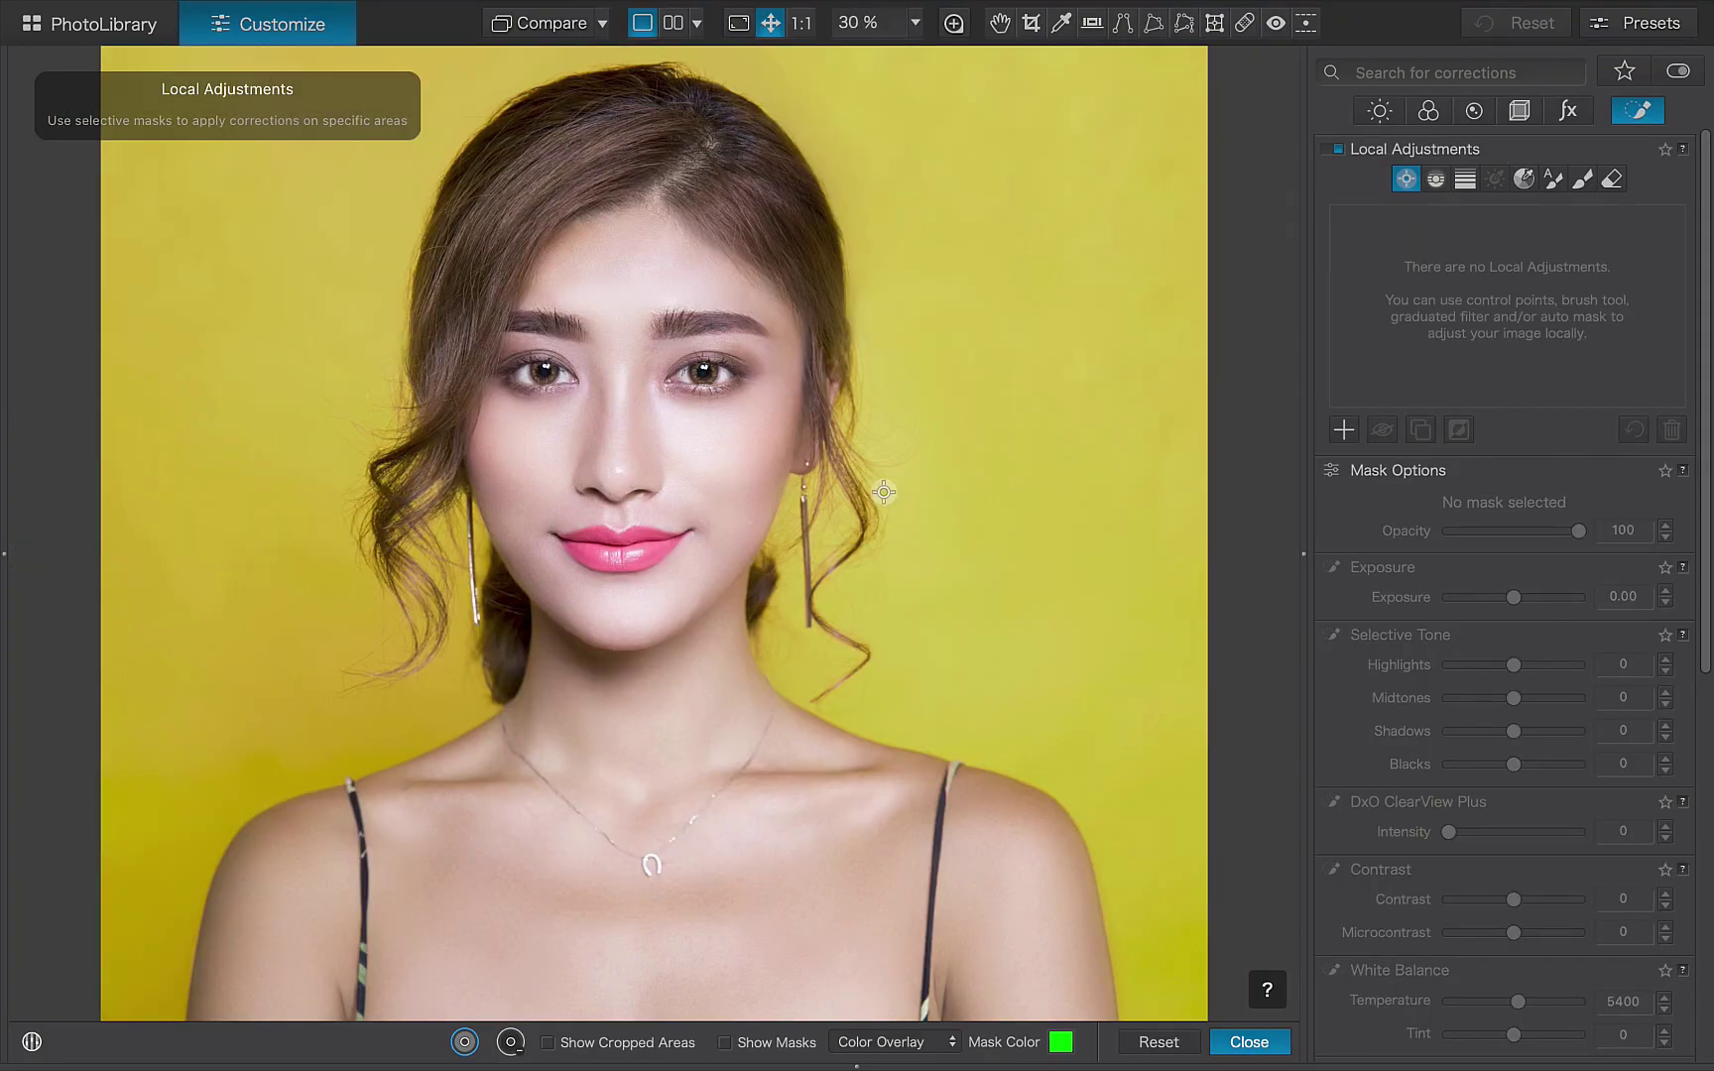
Step: Place a control point on the woman's nose, show the mask in Black & White, and zero its selectivity
{"action": "left_click", "coordinate": [627, 437]}
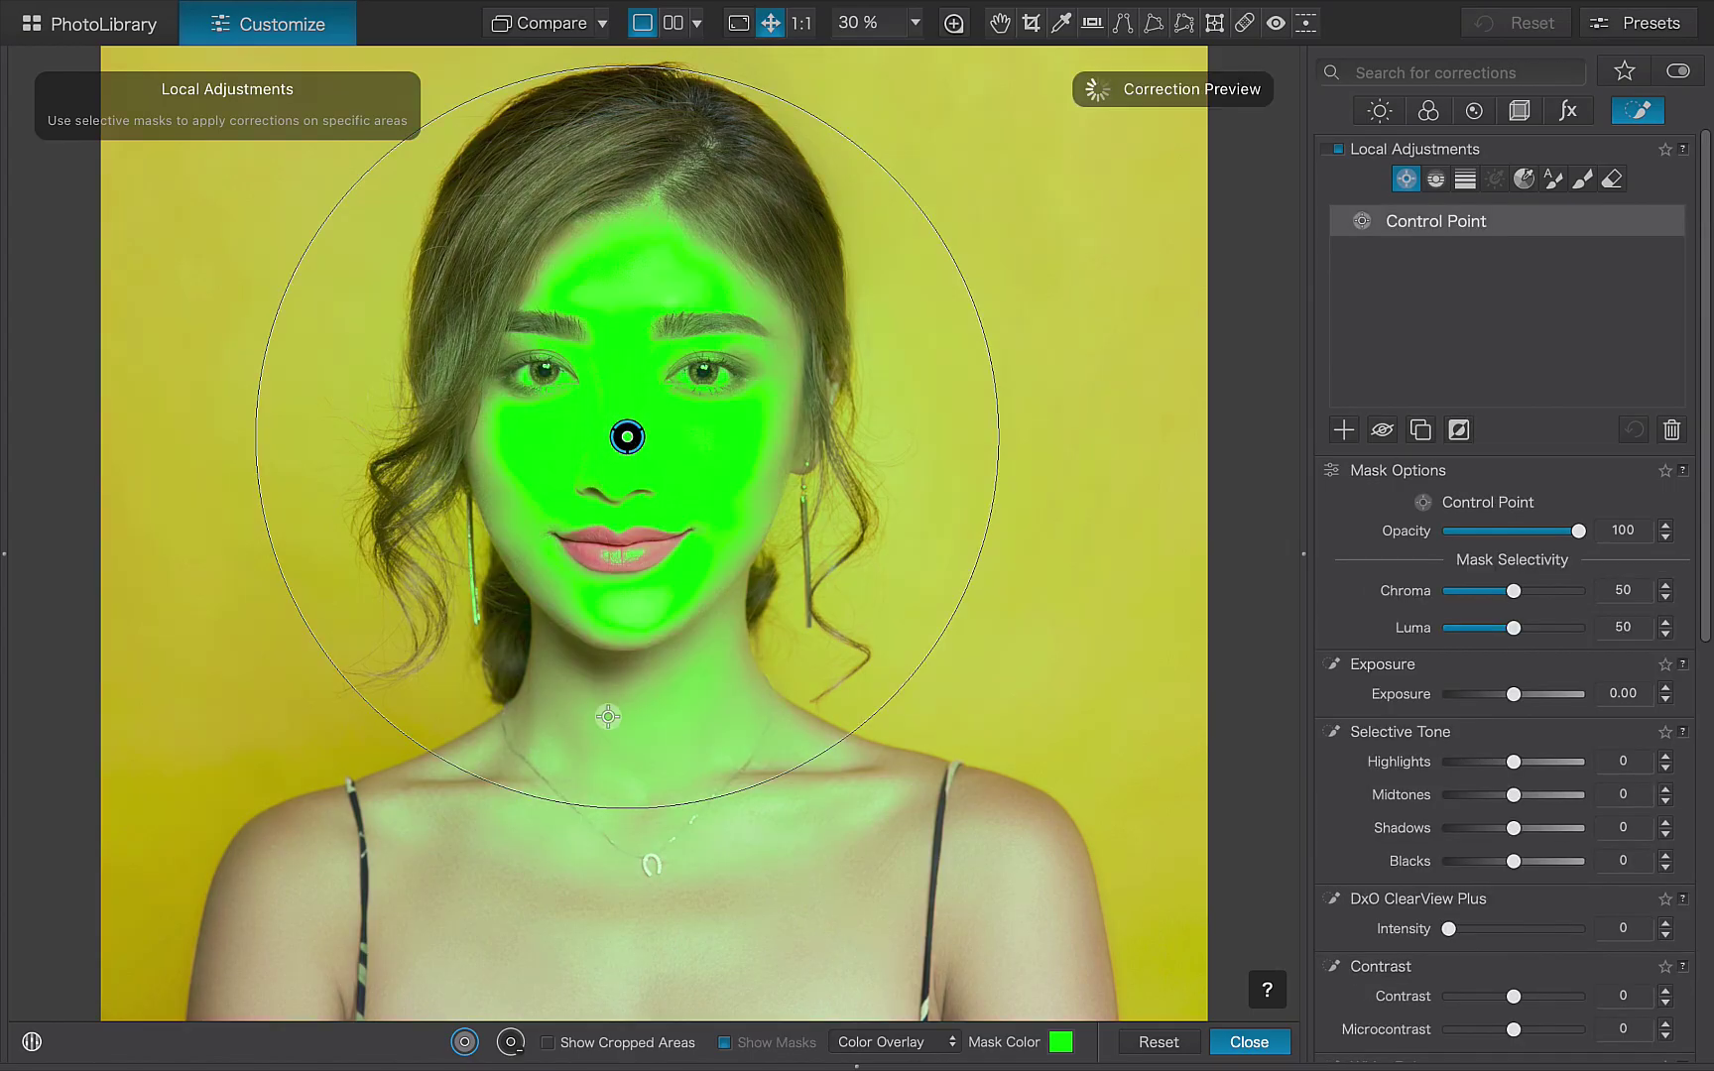
{"action": "left_click", "coordinate": [898, 1045]}
{"action": "left_click", "coordinate": [892, 1011]}
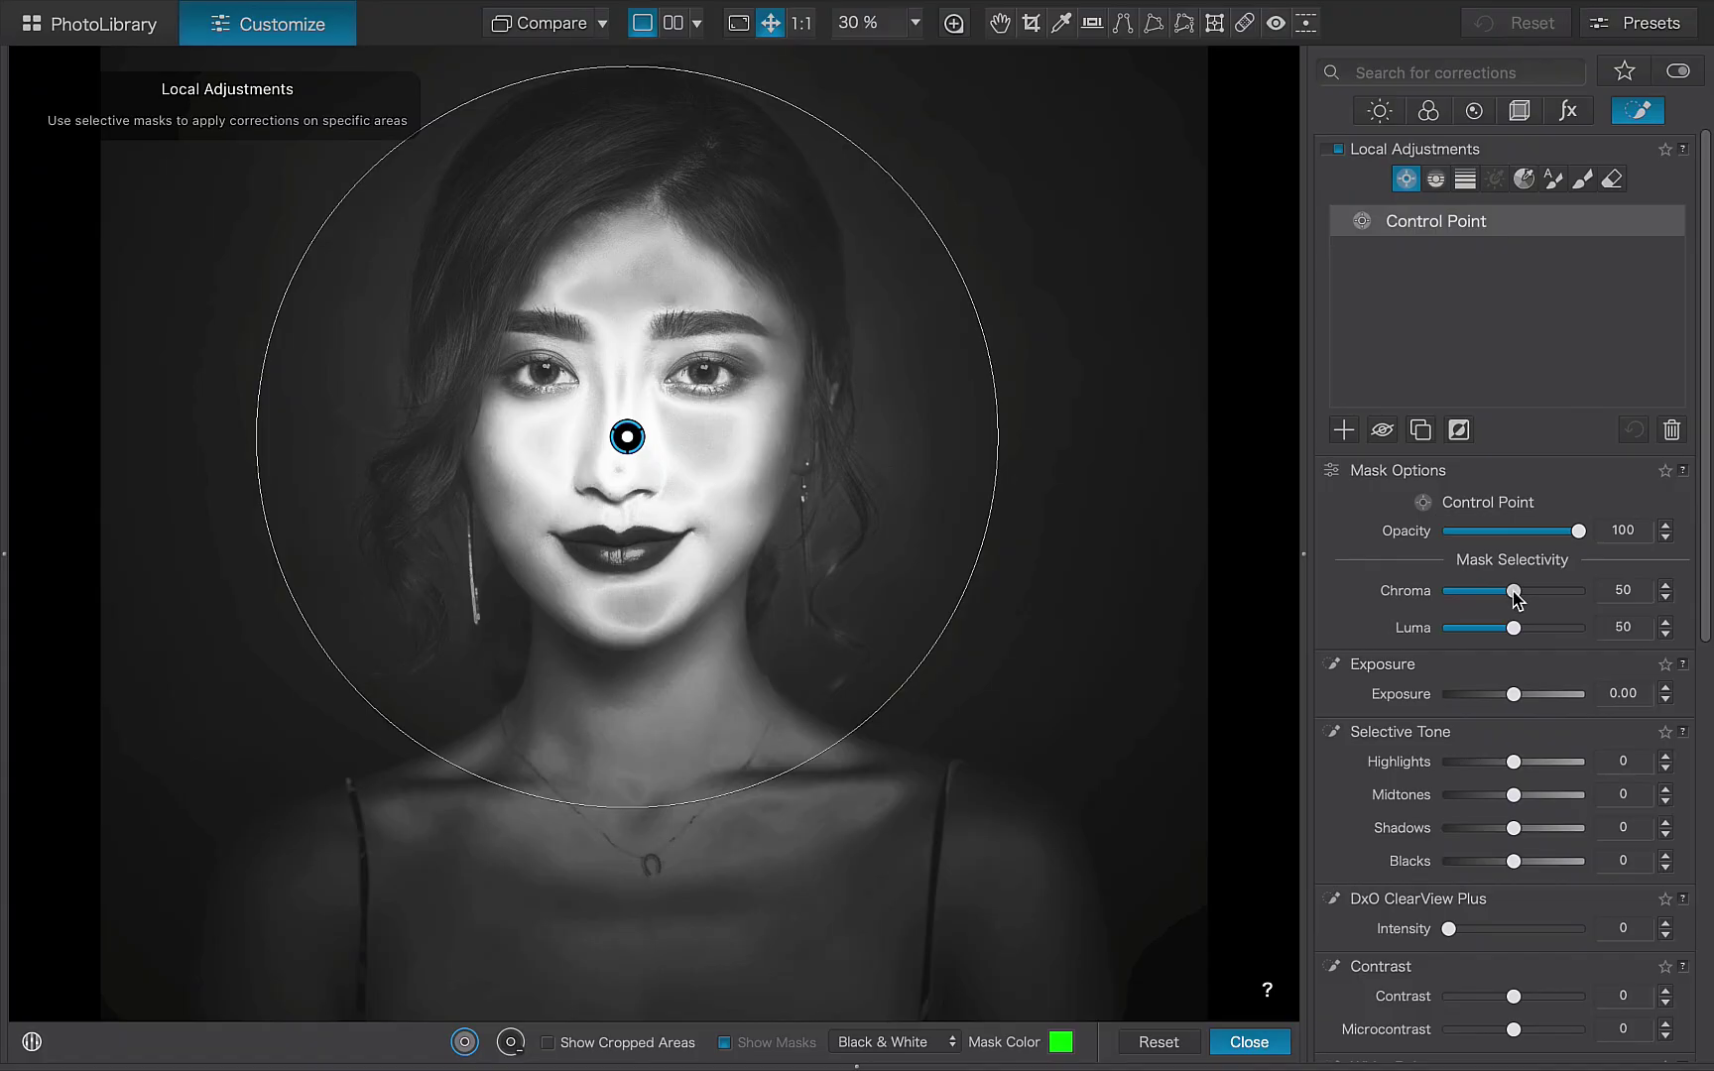
{"action": "left_click_drag", "start_coordinate": [1514, 591], "coordinate": [1438, 638]}
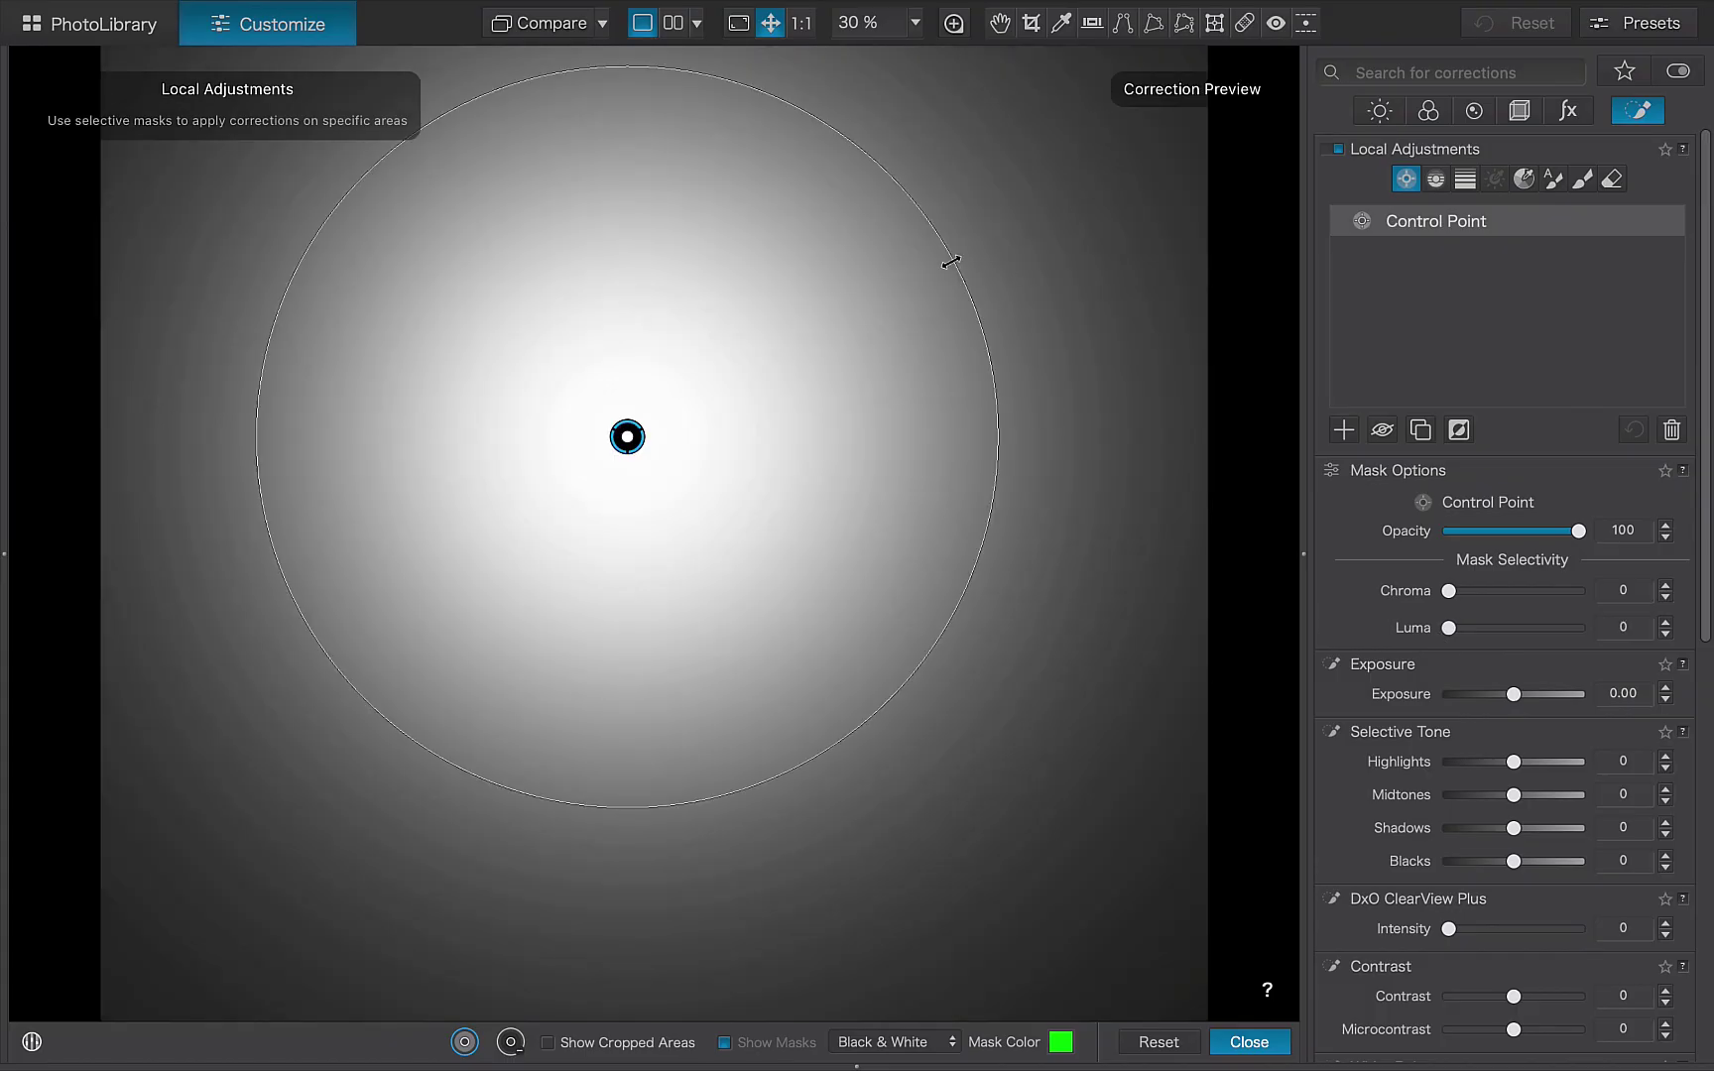
Step: Invert the face mask and darken everything around her face to -2.43 exposure
{"action": "mouse_move", "coordinate": [1514, 694]}
{"action": "left_mouse_down"}
{"action": "mouse_move", "coordinate": [1488, 704]}
{"action": "mouse_move", "coordinate": [1504, 702]}
{"action": "left_mouse_up"}
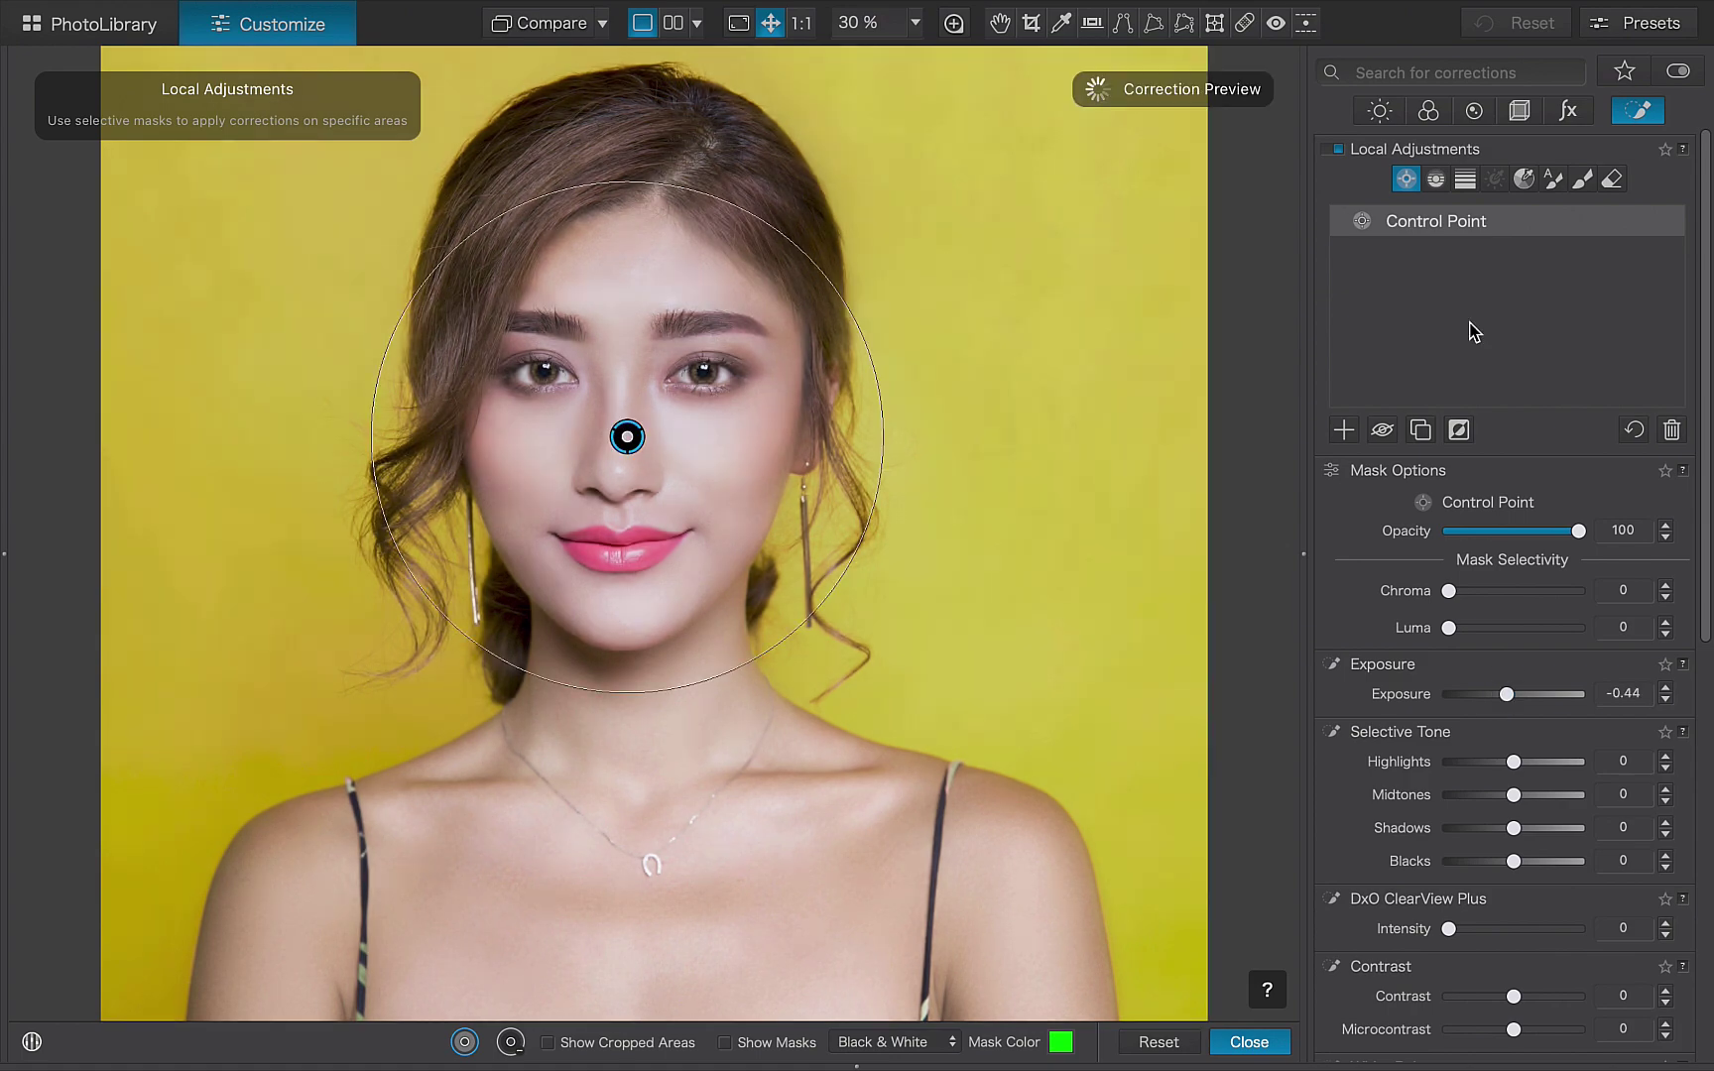
{"action": "left_click", "coordinate": [1458, 432]}
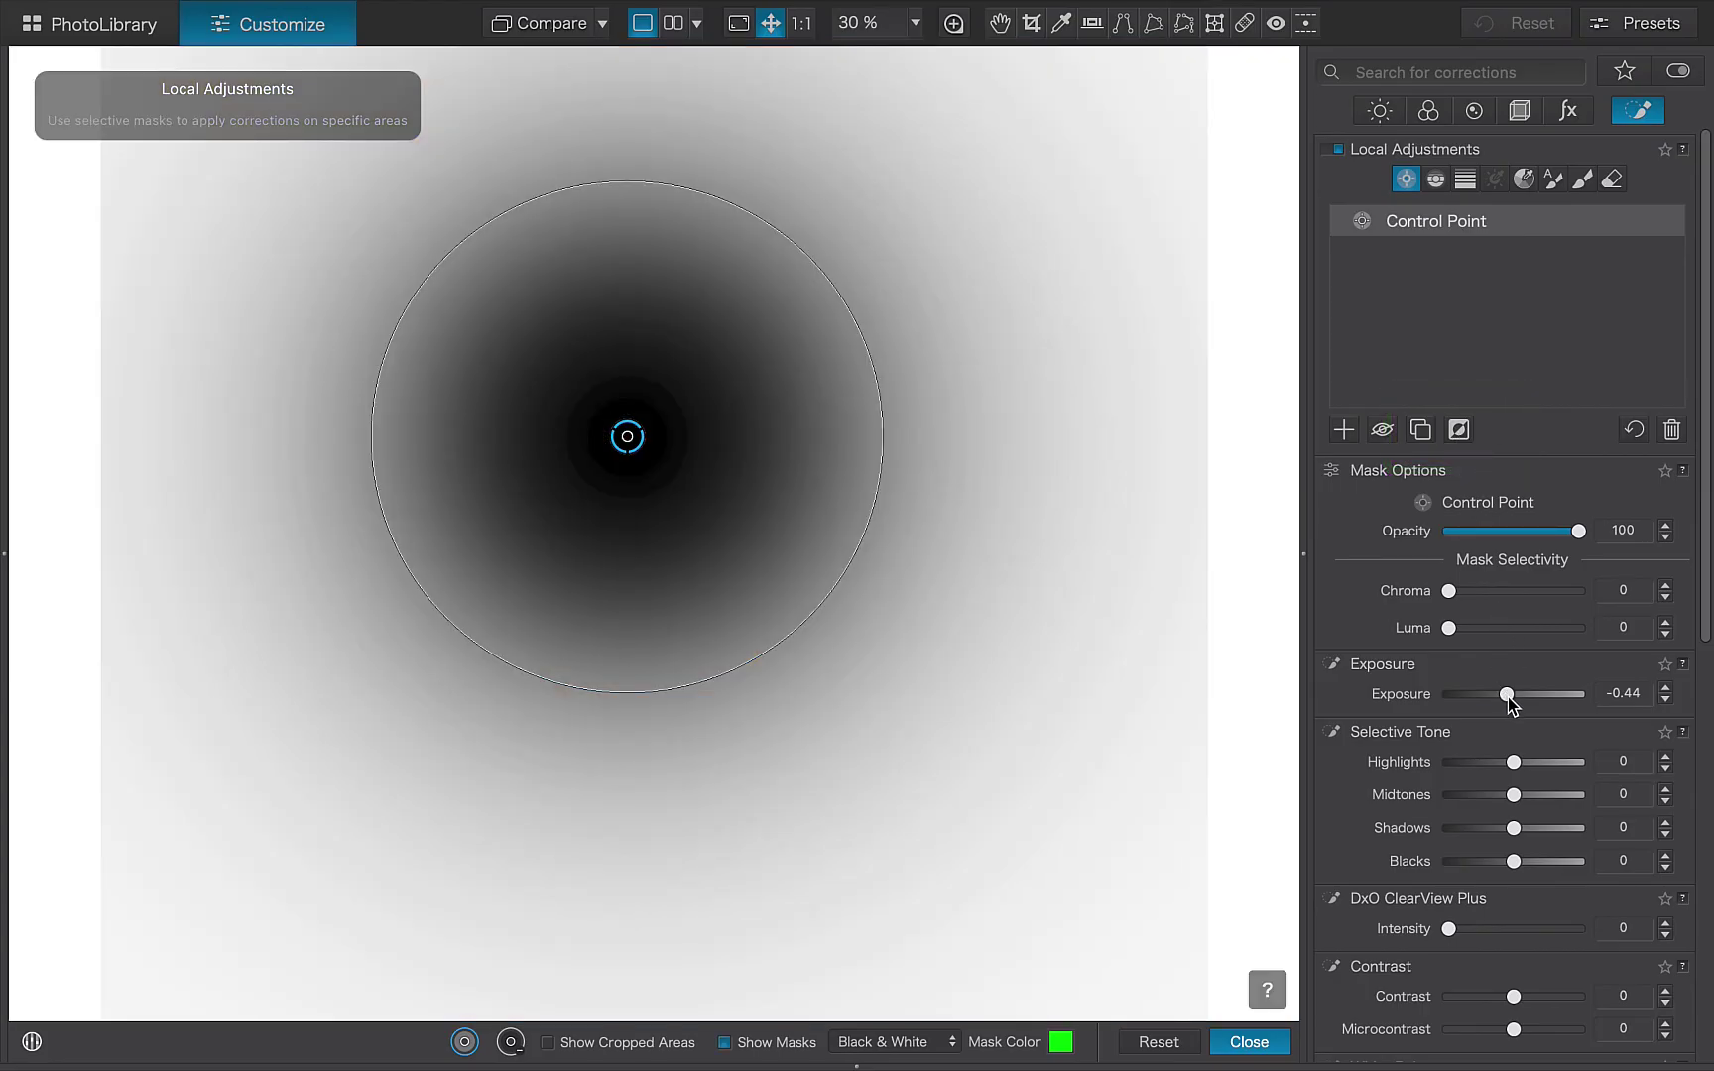
{"action": "left_click_drag", "start_coordinate": [1507, 696], "coordinate": [1476, 700]}
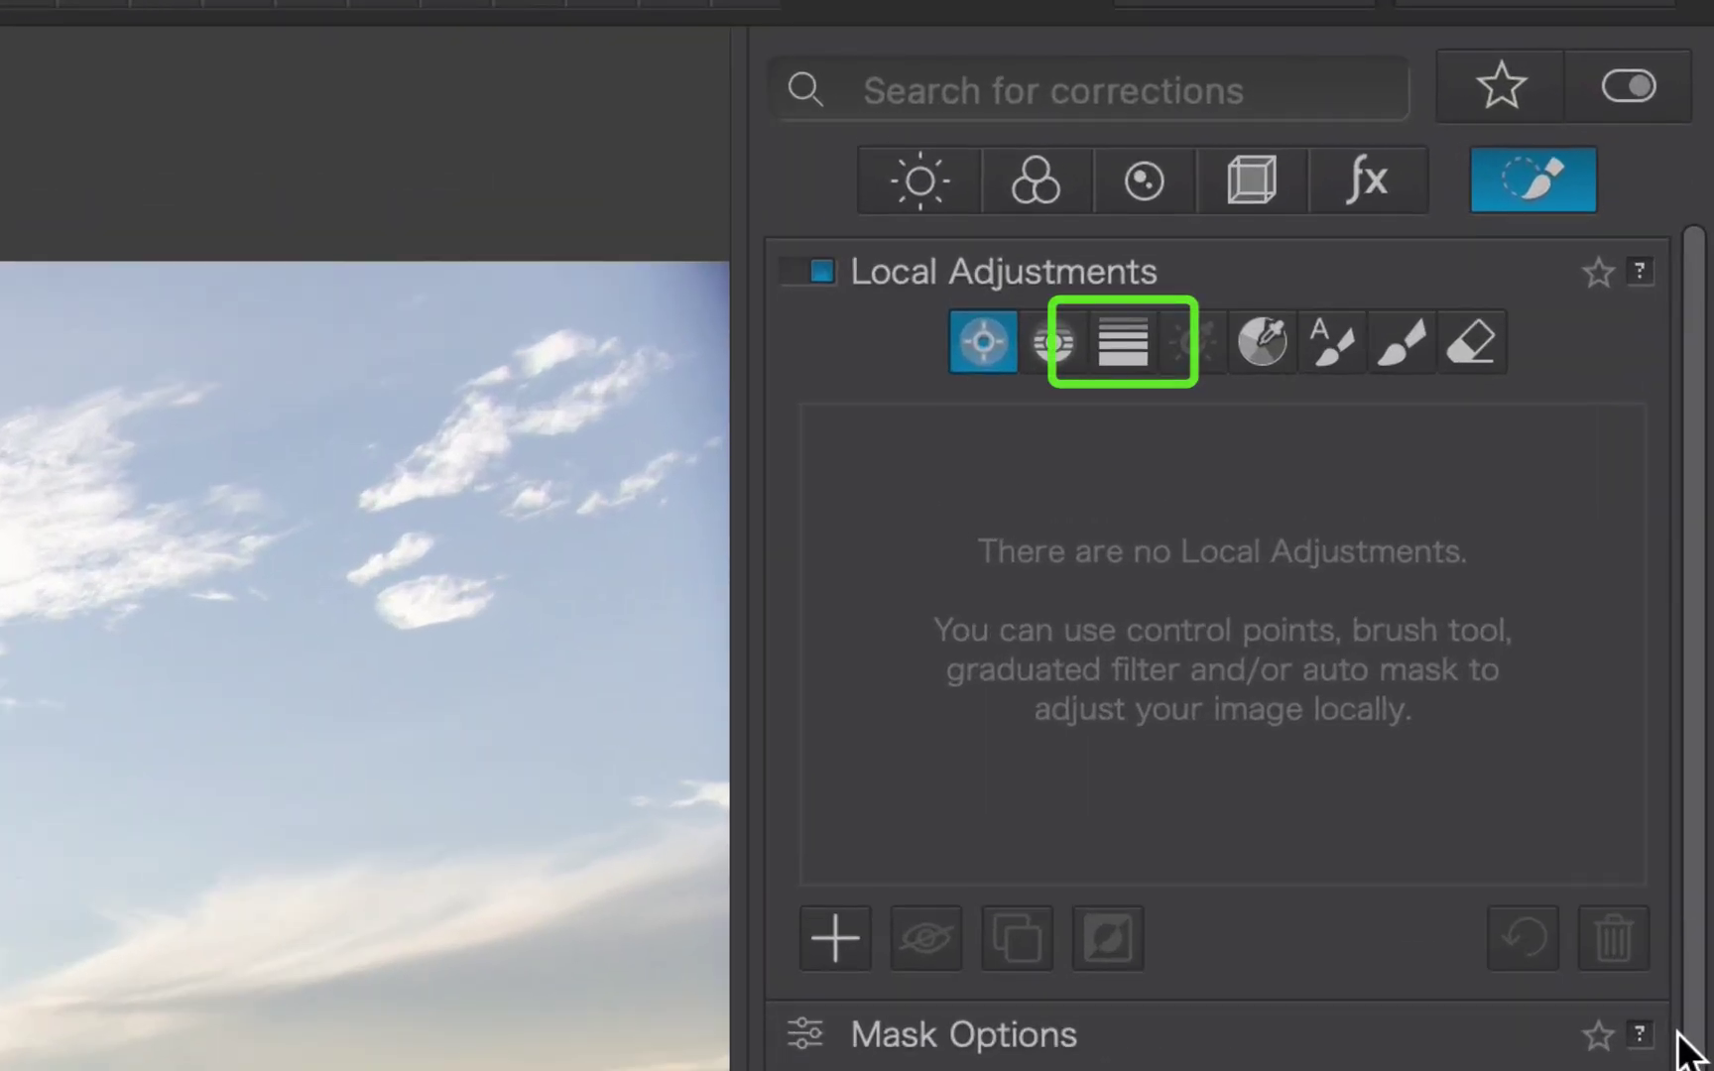
Step: Draw a graduated filter from the top of the sky toward the horizon and darken it, settling at -1.06 exposure
{"action": "left_click", "coordinate": [1119, 349]}
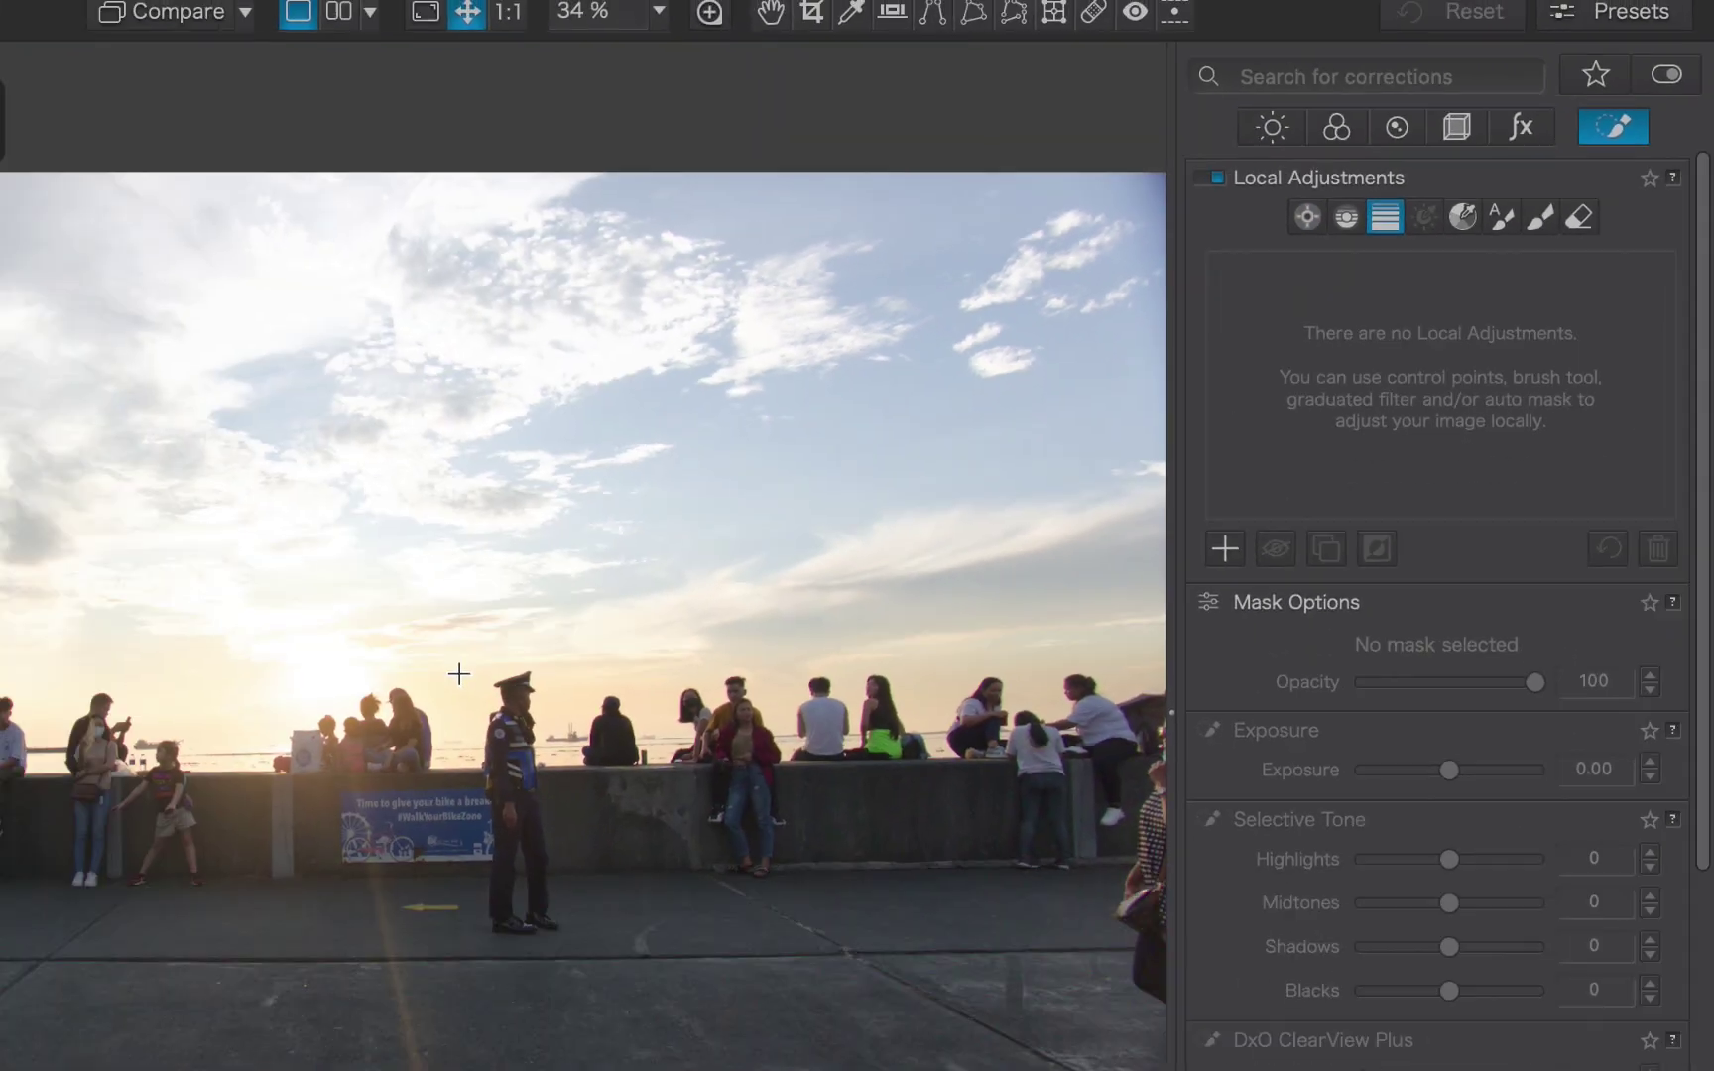
{"action": "left_click_drag", "start_coordinate": [458, 675], "coordinate": [464, 935]}
{"action": "left_click_drag", "start_coordinate": [1449, 770], "coordinate": [1408, 770]}
{"action": "mouse_move", "coordinate": [1483, 611]}
{"action": "left_mouse_down"}
{"action": "mouse_move", "coordinate": [1460, 612]}
{"action": "mouse_move", "coordinate": [1507, 615]}
{"action": "mouse_move", "coordinate": [1478, 615]}
{"action": "left_mouse_up"}
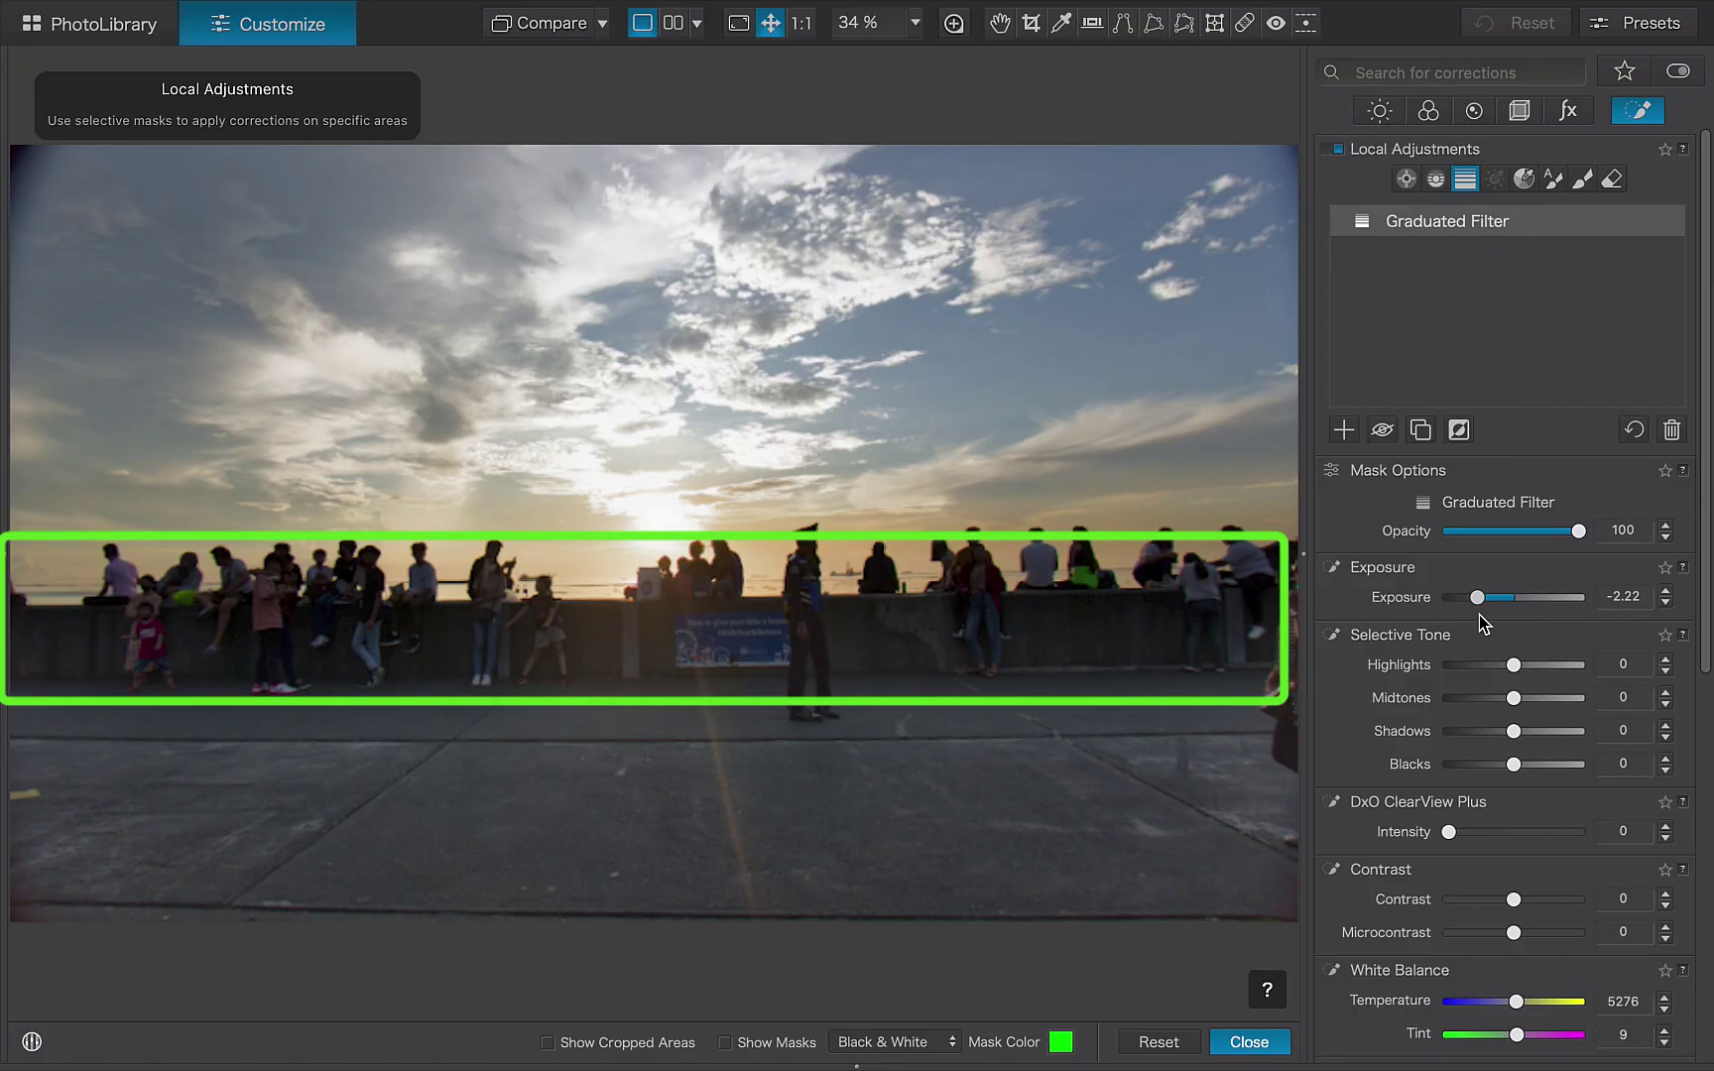
{"action": "mouse_move", "coordinate": [1478, 615]}
{"action": "left_mouse_down"}
{"action": "mouse_move", "coordinate": [1512, 615]}
{"action": "mouse_move", "coordinate": [1475, 614]}
{"action": "left_mouse_up"}
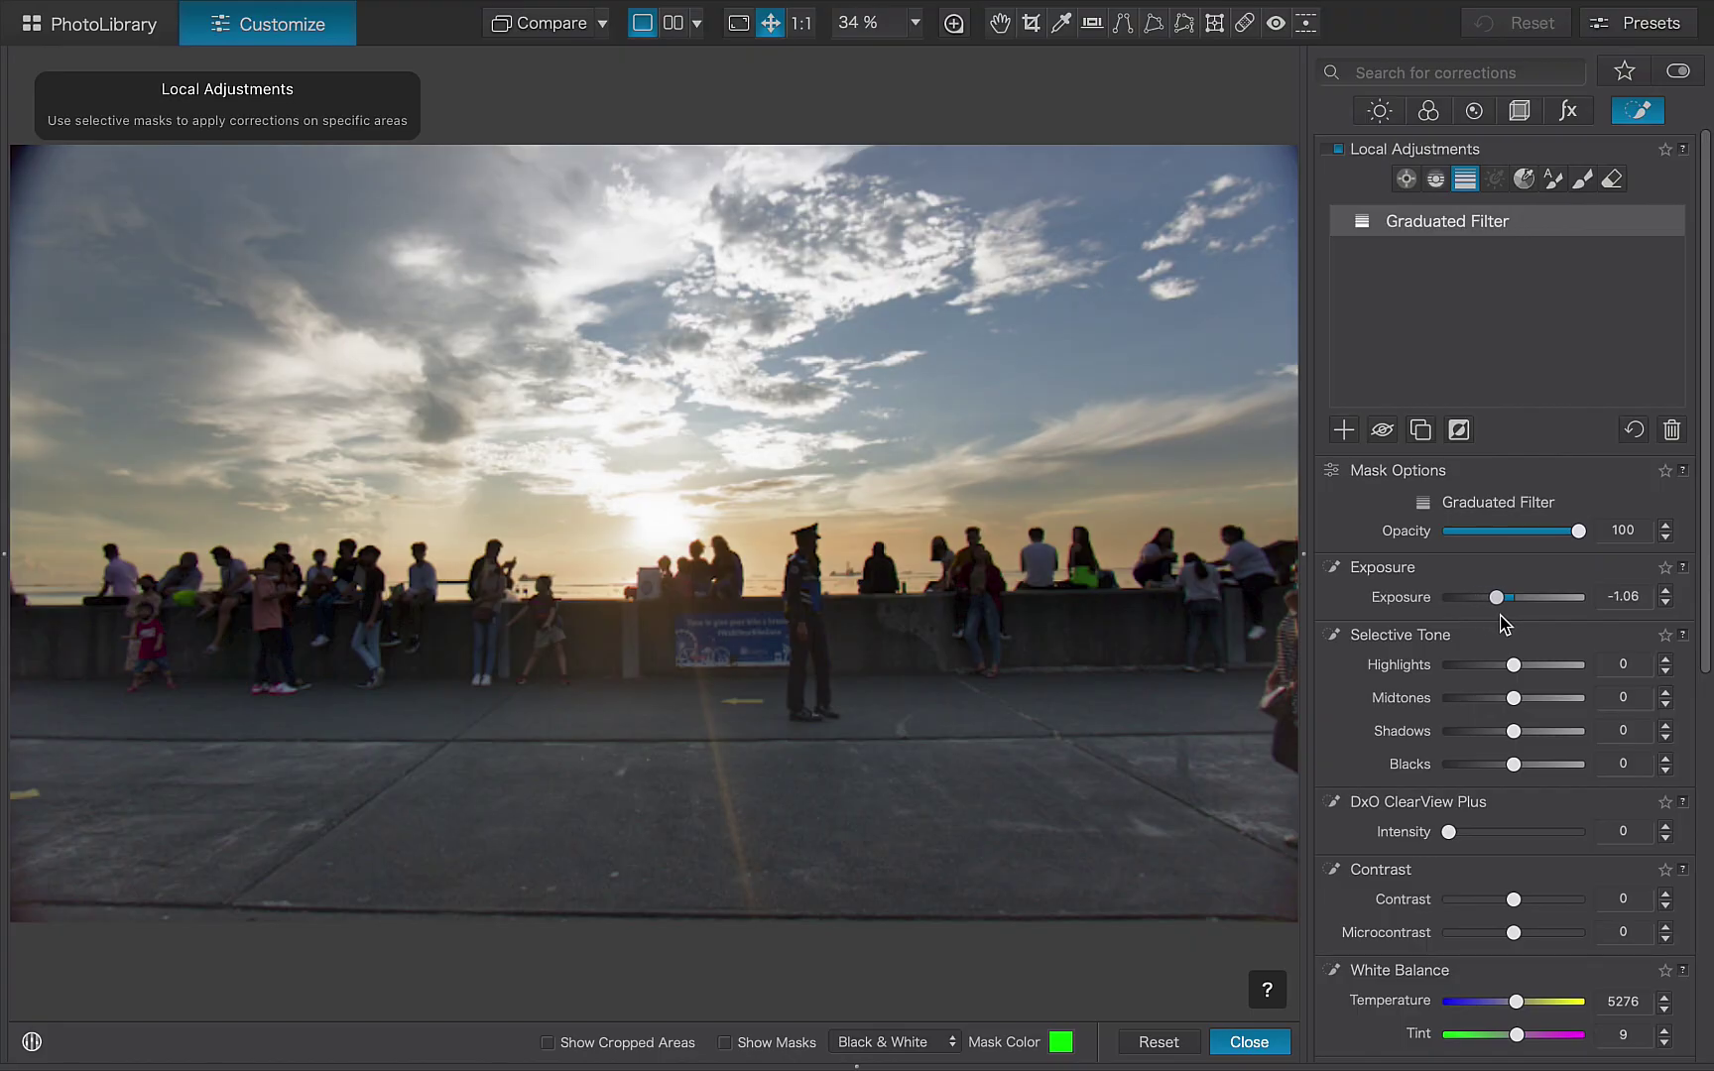
Step: Erase the graduated filter's effect from the people and ground on the right side
{"action": "left_click", "coordinate": [1612, 178]}
{"action": "mouse_move", "coordinate": [1147, 612]}
{"action": "left_mouse_down"}
{"action": "mouse_move", "coordinate": [776, 570]}
{"action": "mouse_move", "coordinate": [527, 623]}
{"action": "mouse_move", "coordinate": [534, 606]}
{"action": "mouse_move", "coordinate": [339, 589]}
{"action": "mouse_move", "coordinate": [74, 608]}
{"action": "mouse_move", "coordinate": [208, 640]}
{"action": "mouse_move", "coordinate": [773, 684]}
{"action": "mouse_move", "coordinate": [964, 670]}
{"action": "left_mouse_up"}
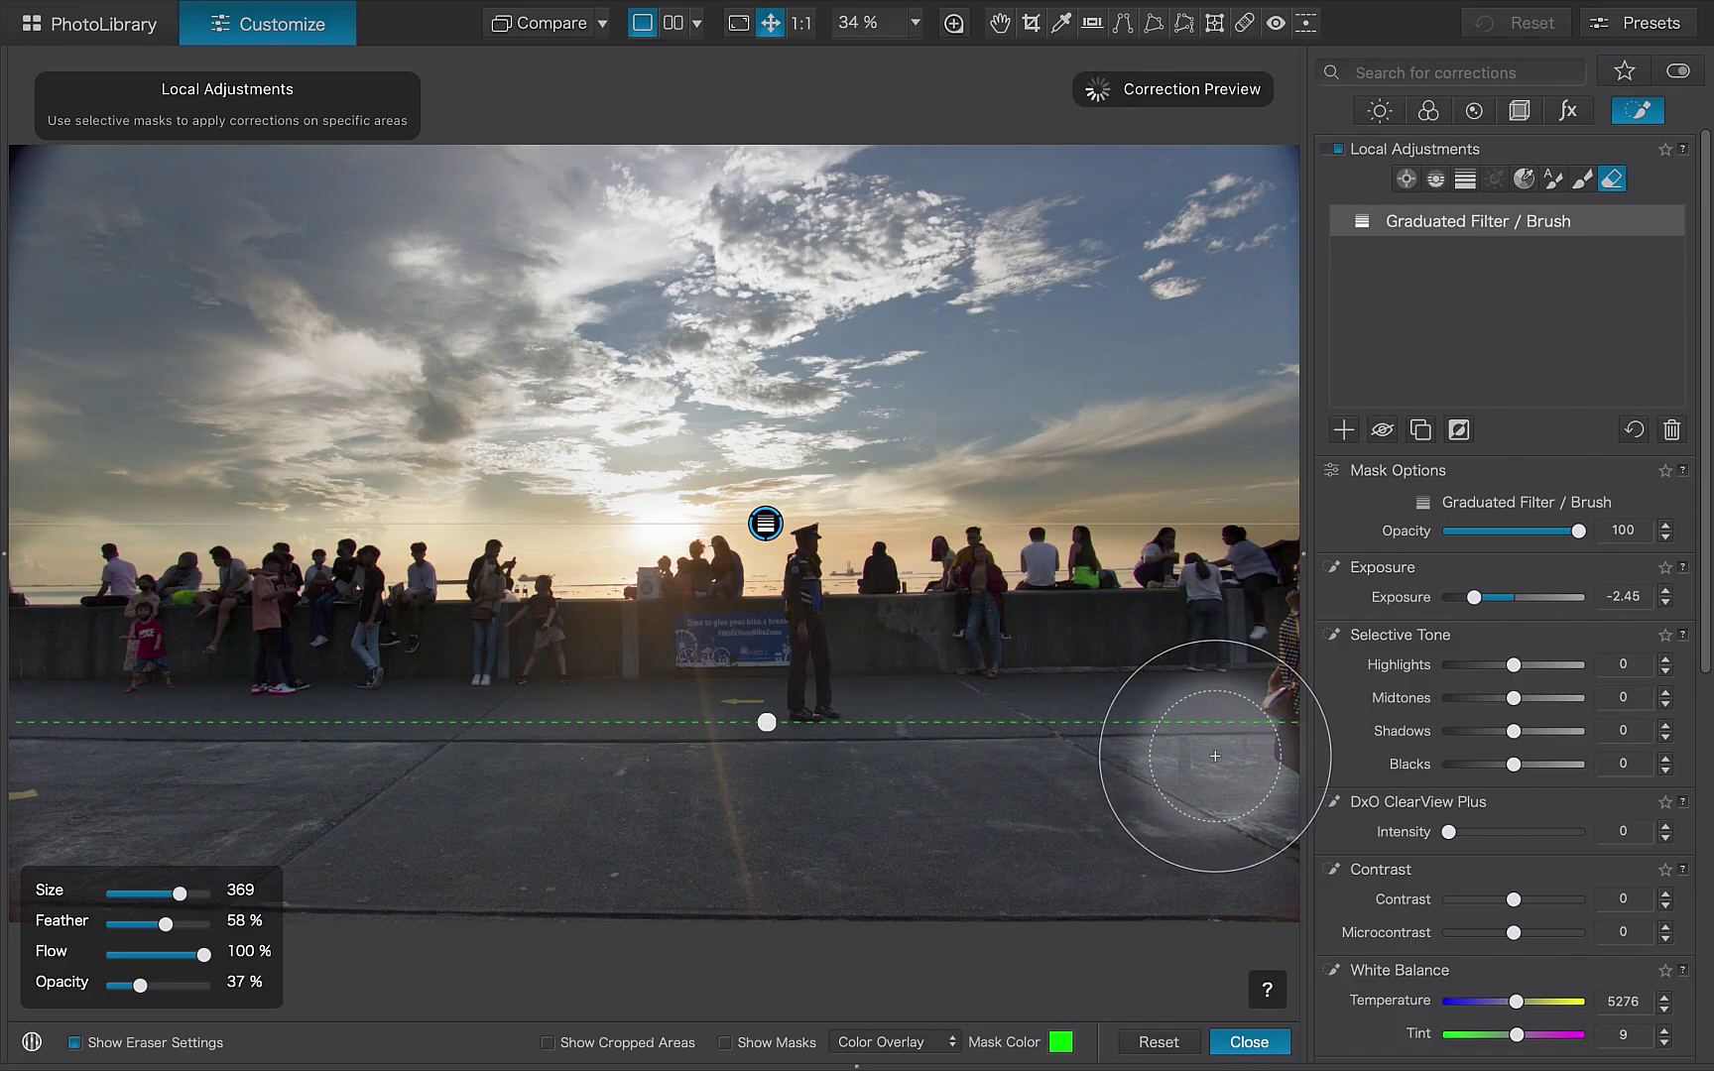
{"action": "mouse_move", "coordinate": [1240, 627]}
{"action": "left_mouse_down"}
{"action": "mouse_move", "coordinate": [863, 616]}
{"action": "mouse_move", "coordinate": [347, 613]}
{"action": "mouse_move", "coordinate": [22, 637]}
{"action": "left_mouse_up"}
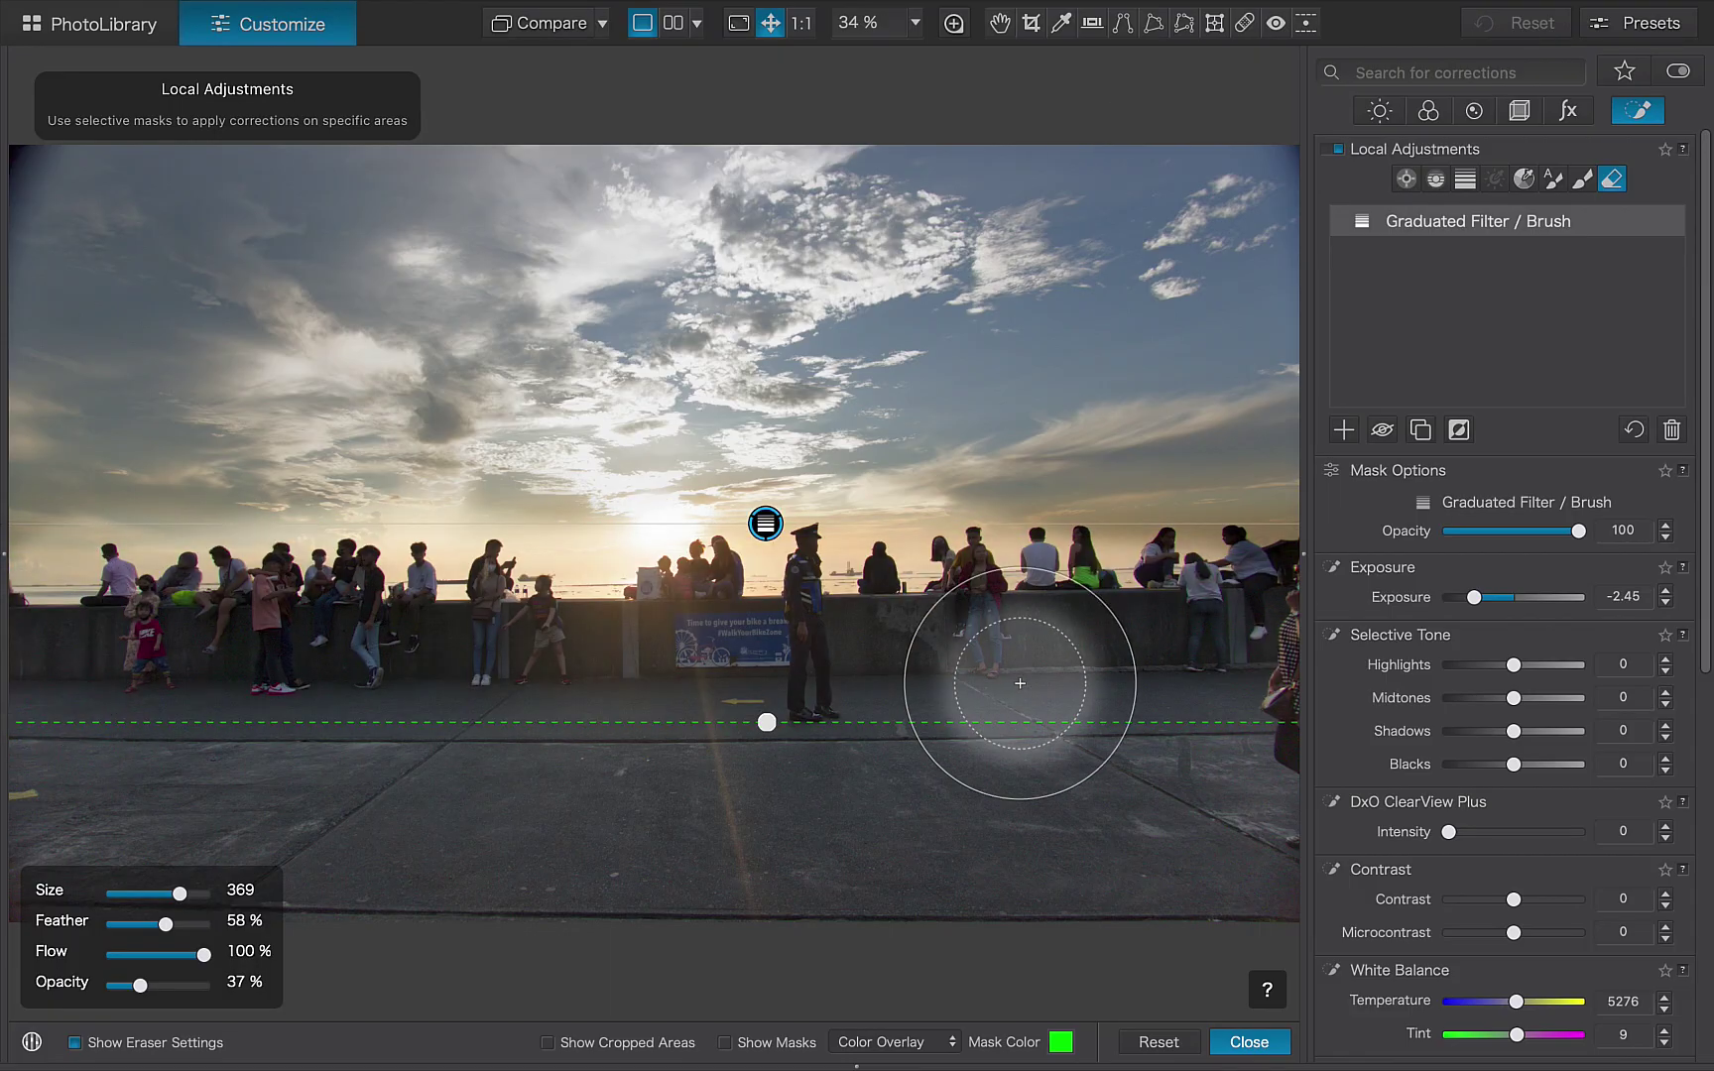
{"action": "mouse_move", "coordinate": [1230, 632]}
{"action": "left_mouse_down"}
{"action": "mouse_move", "coordinate": [639, 648]}
{"action": "mouse_move", "coordinate": [498, 616]}
{"action": "mouse_move", "coordinate": [18, 637]}
{"action": "left_mouse_up"}
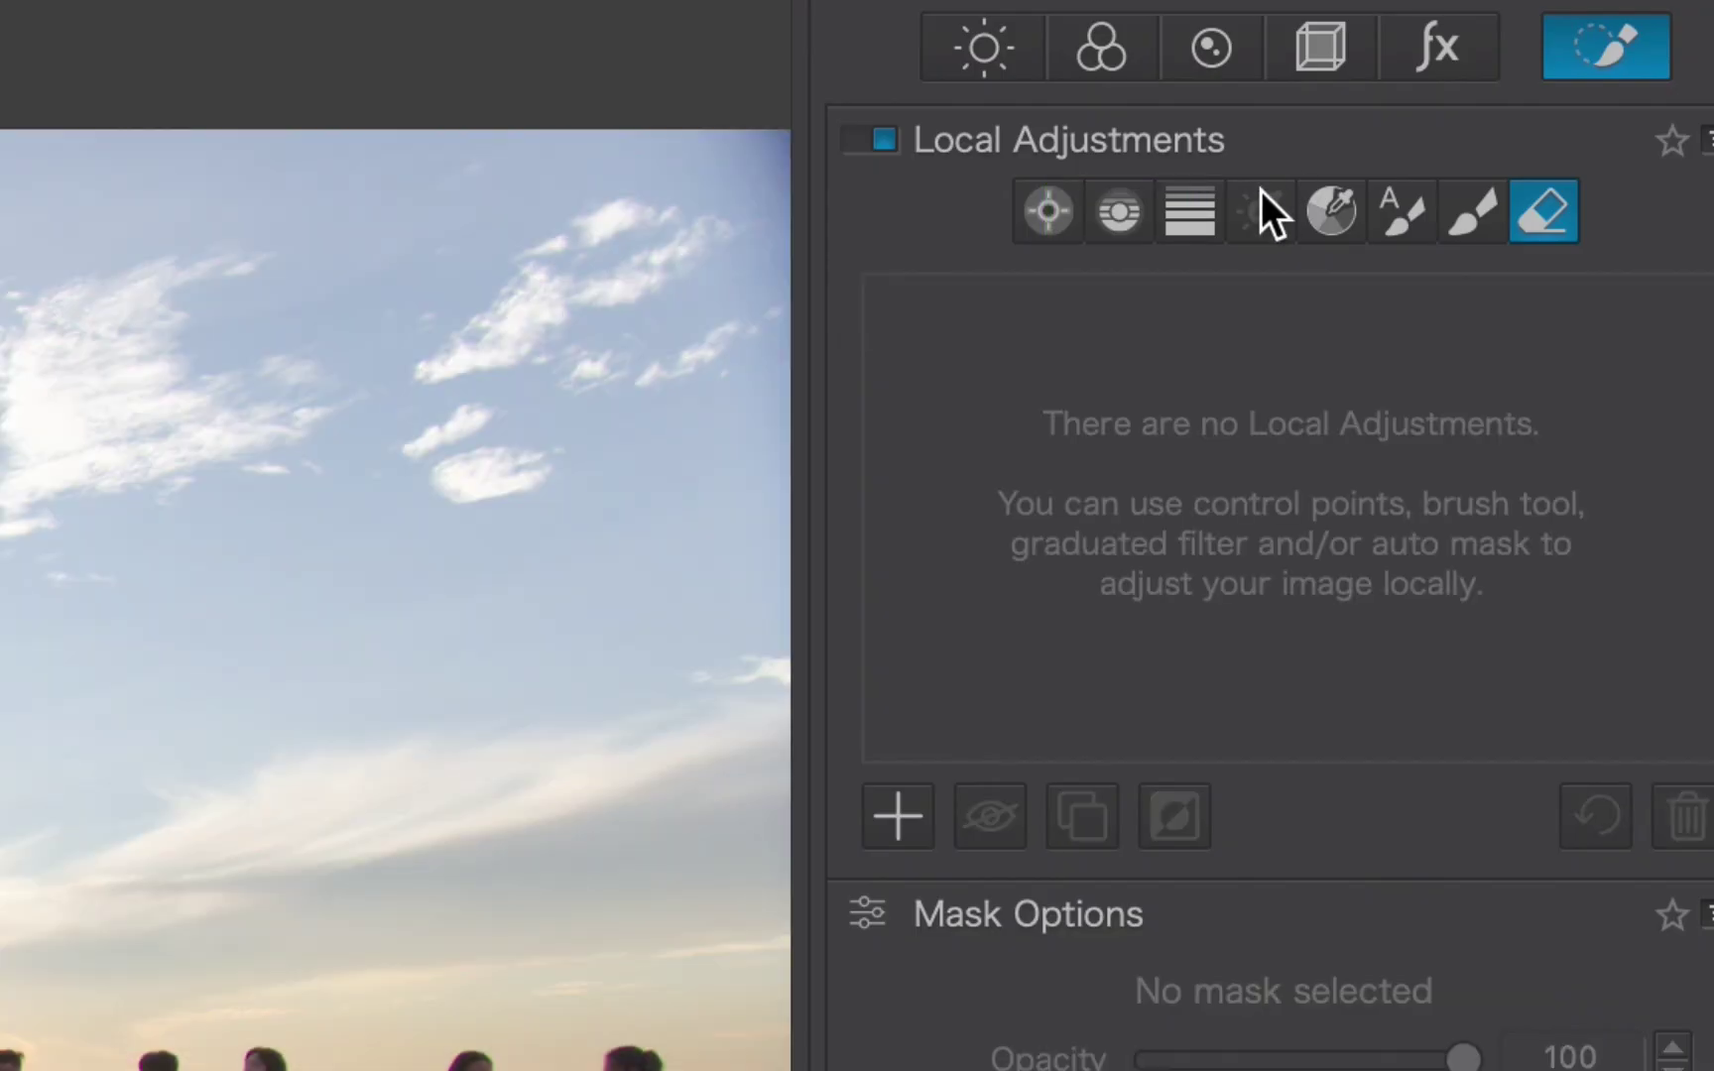
Step: Draw a control line down across the horizon, darken the sky to -3.20 exposure, then reset exposure to zero
{"action": "left_click", "coordinate": [1123, 212]}
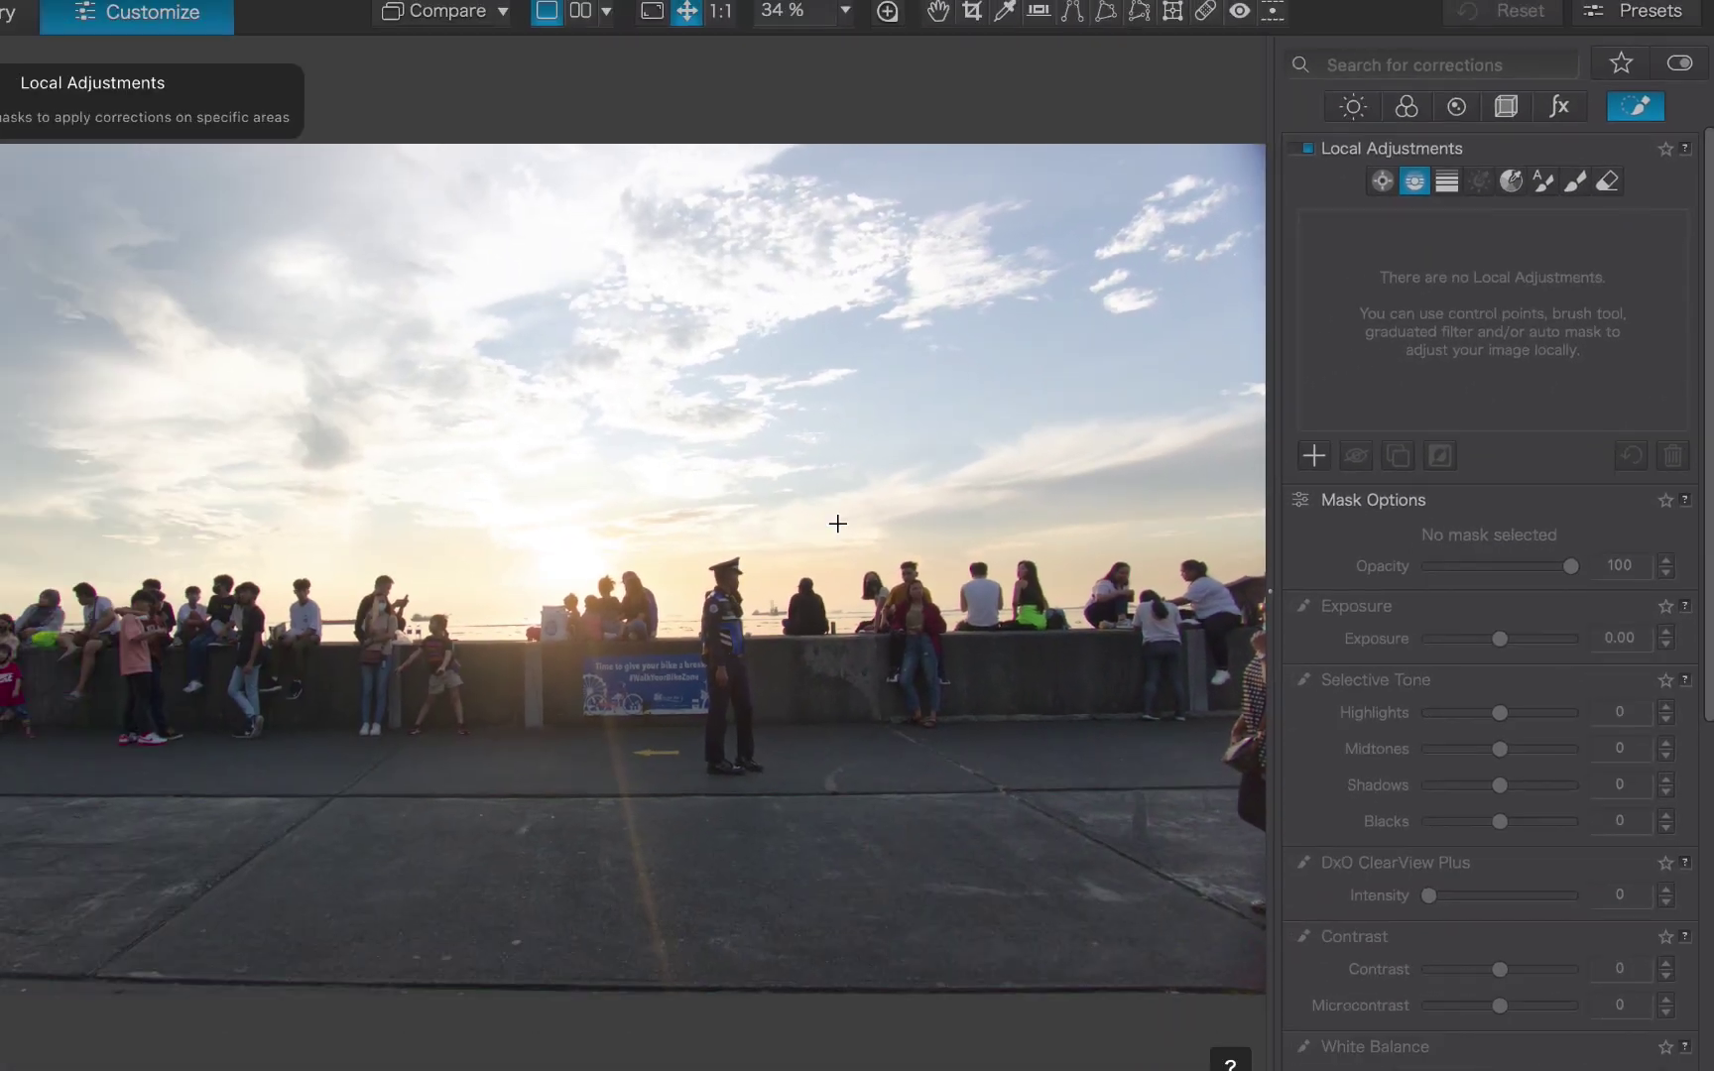
{"action": "left_click_drag", "start_coordinate": [875, 522], "coordinate": [876, 682]}
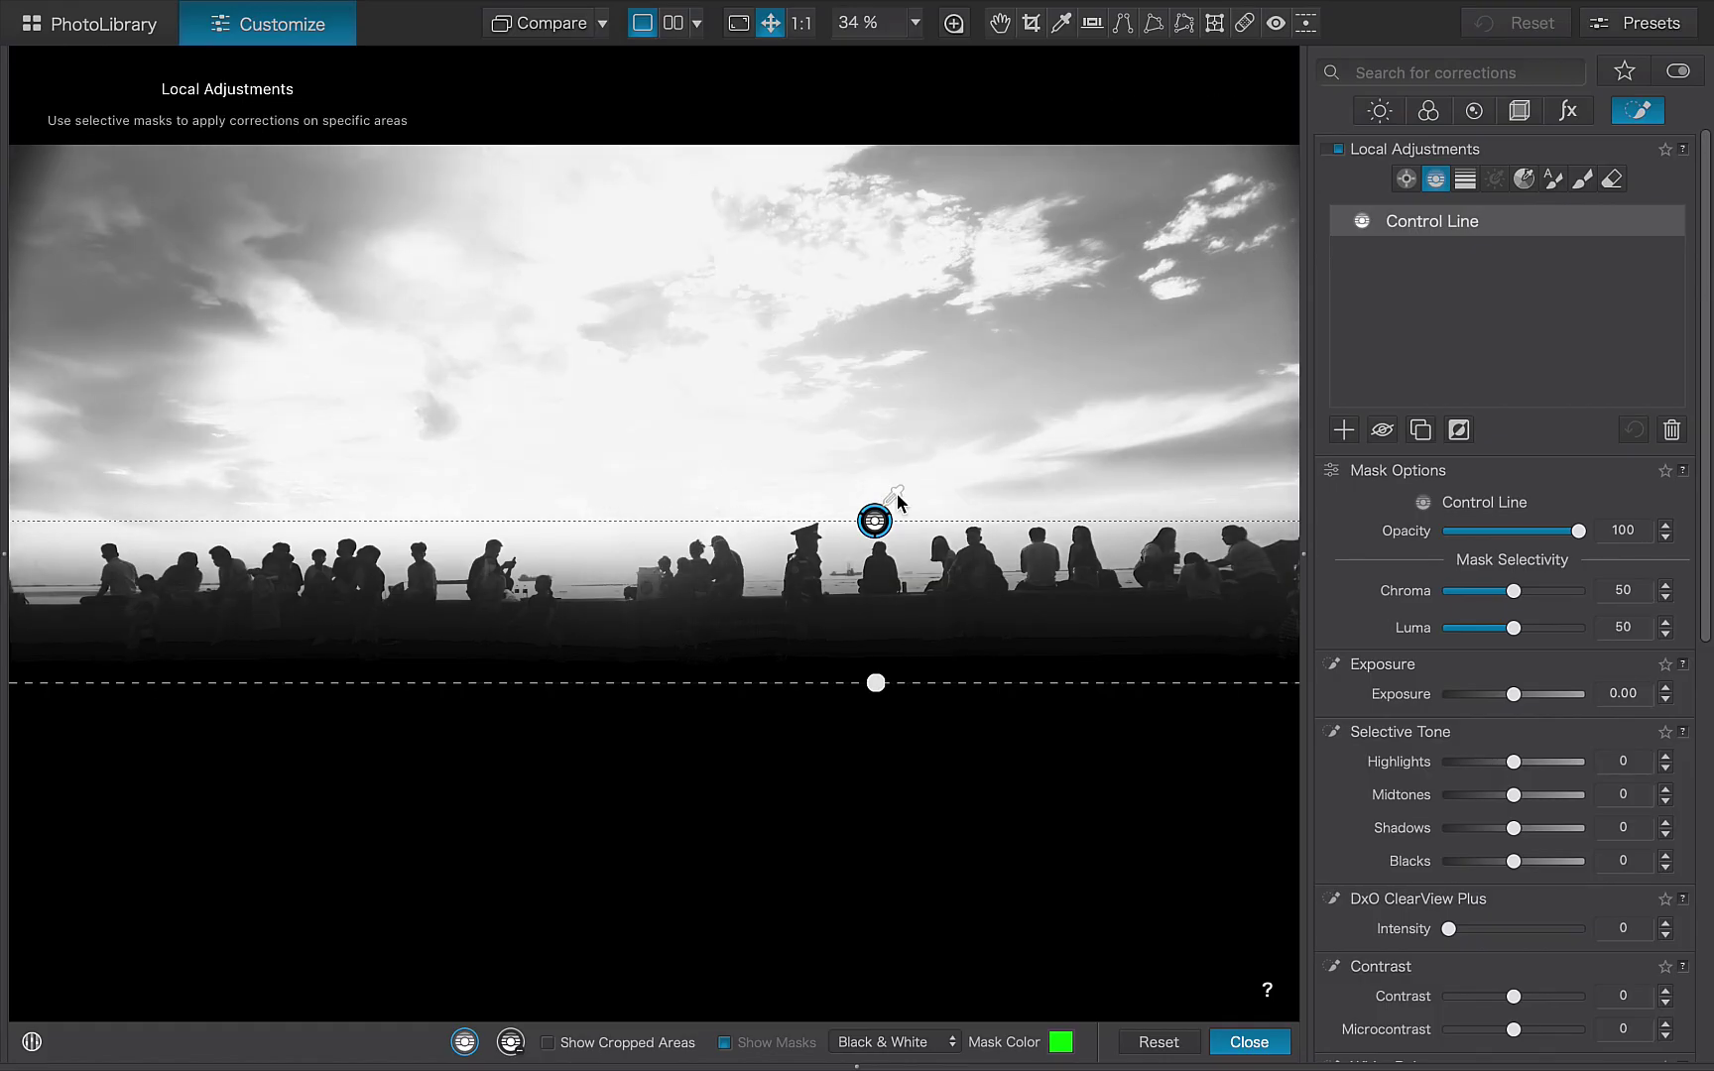
{"action": "left_click_drag", "start_coordinate": [1513, 693], "coordinate": [1459, 718]}
{"action": "double_click", "coordinate": [1454, 695]}
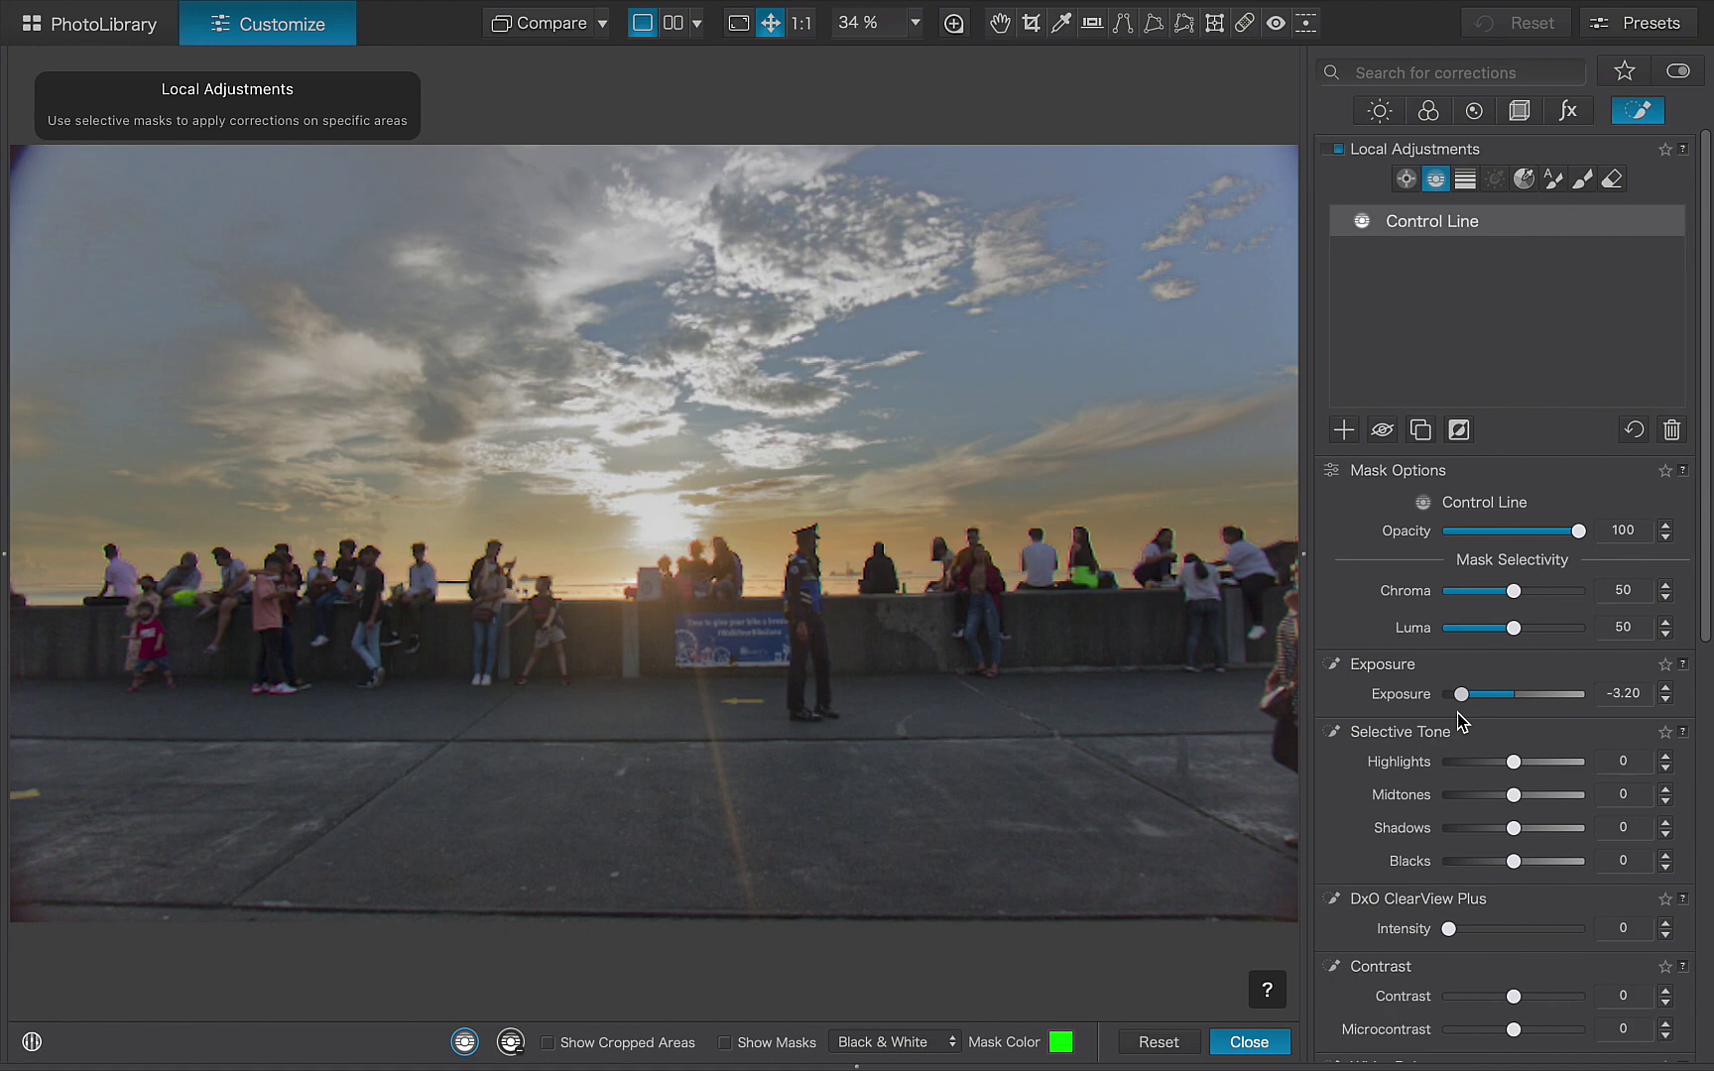
Step: Reset exposure, set selectivity to Chroma 18 and Luma 22, and darken the sky to -2.71 exposure
{"action": "double_click", "coordinate": [1462, 722]}
{"action": "left_click_drag", "start_coordinate": [1514, 591], "coordinate": [1479, 636]}
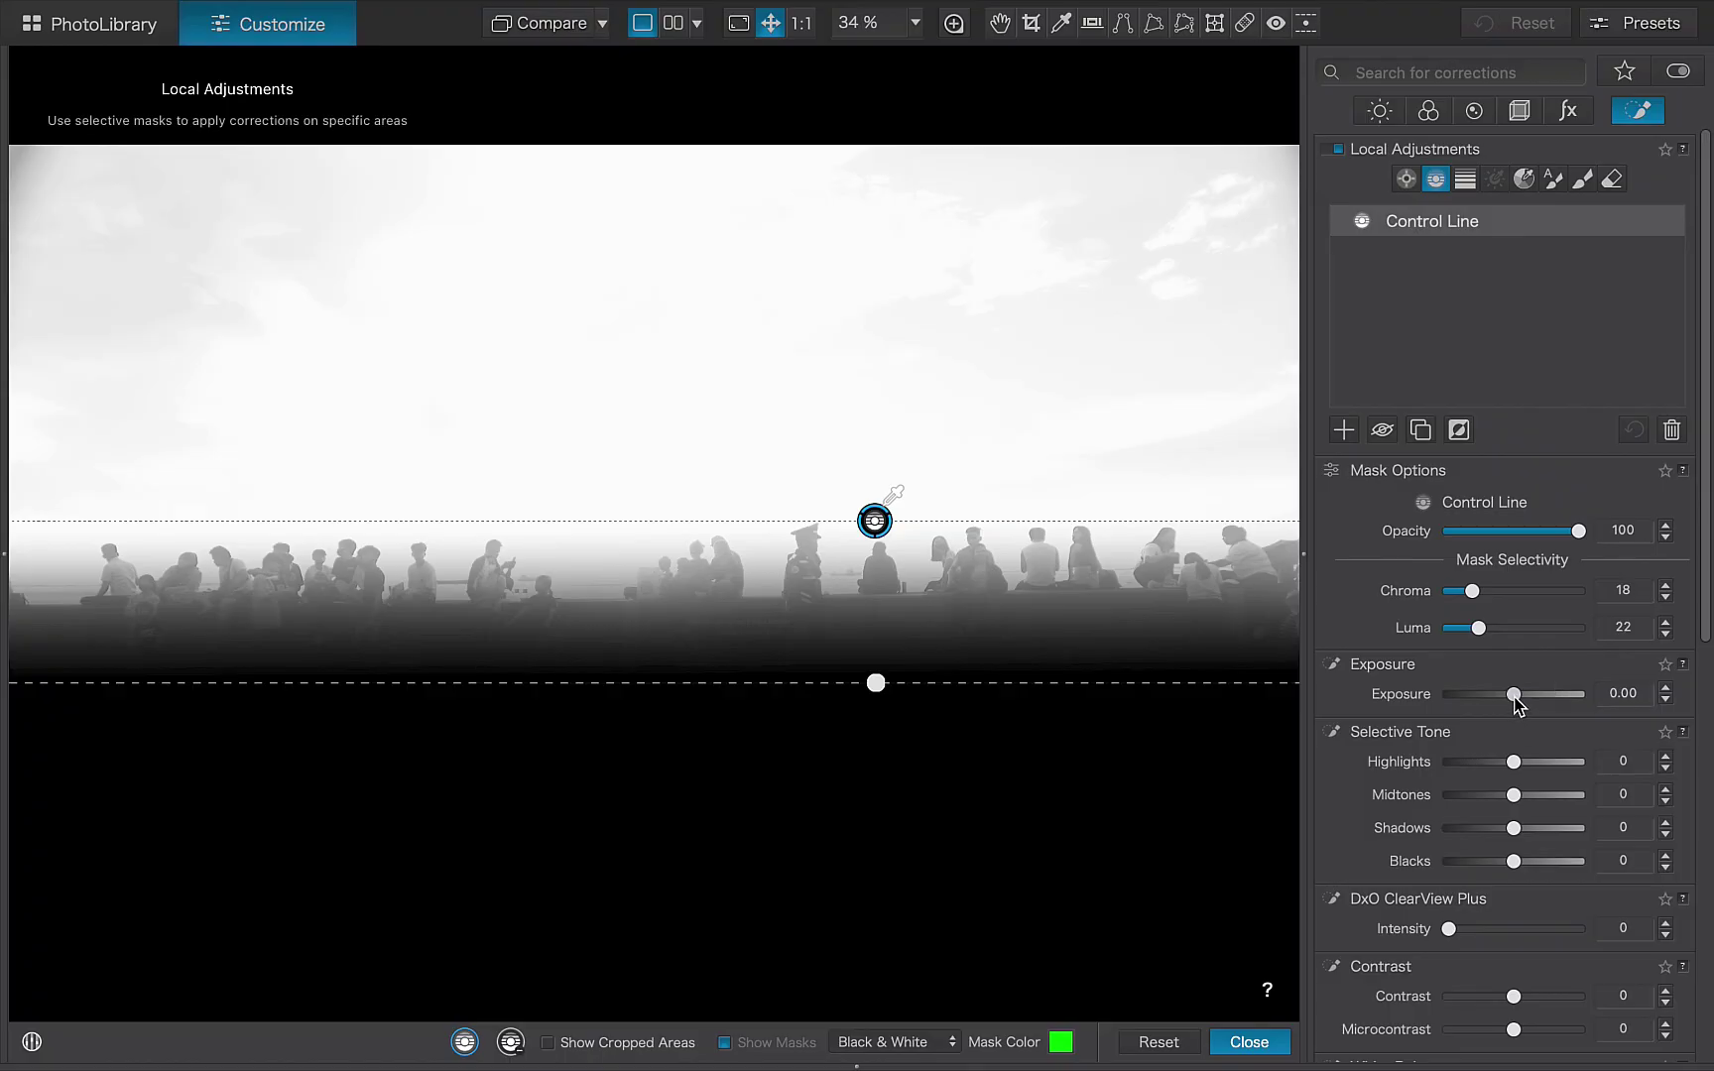
{"action": "left_click_drag", "start_coordinate": [1515, 697], "coordinate": [1470, 696]}
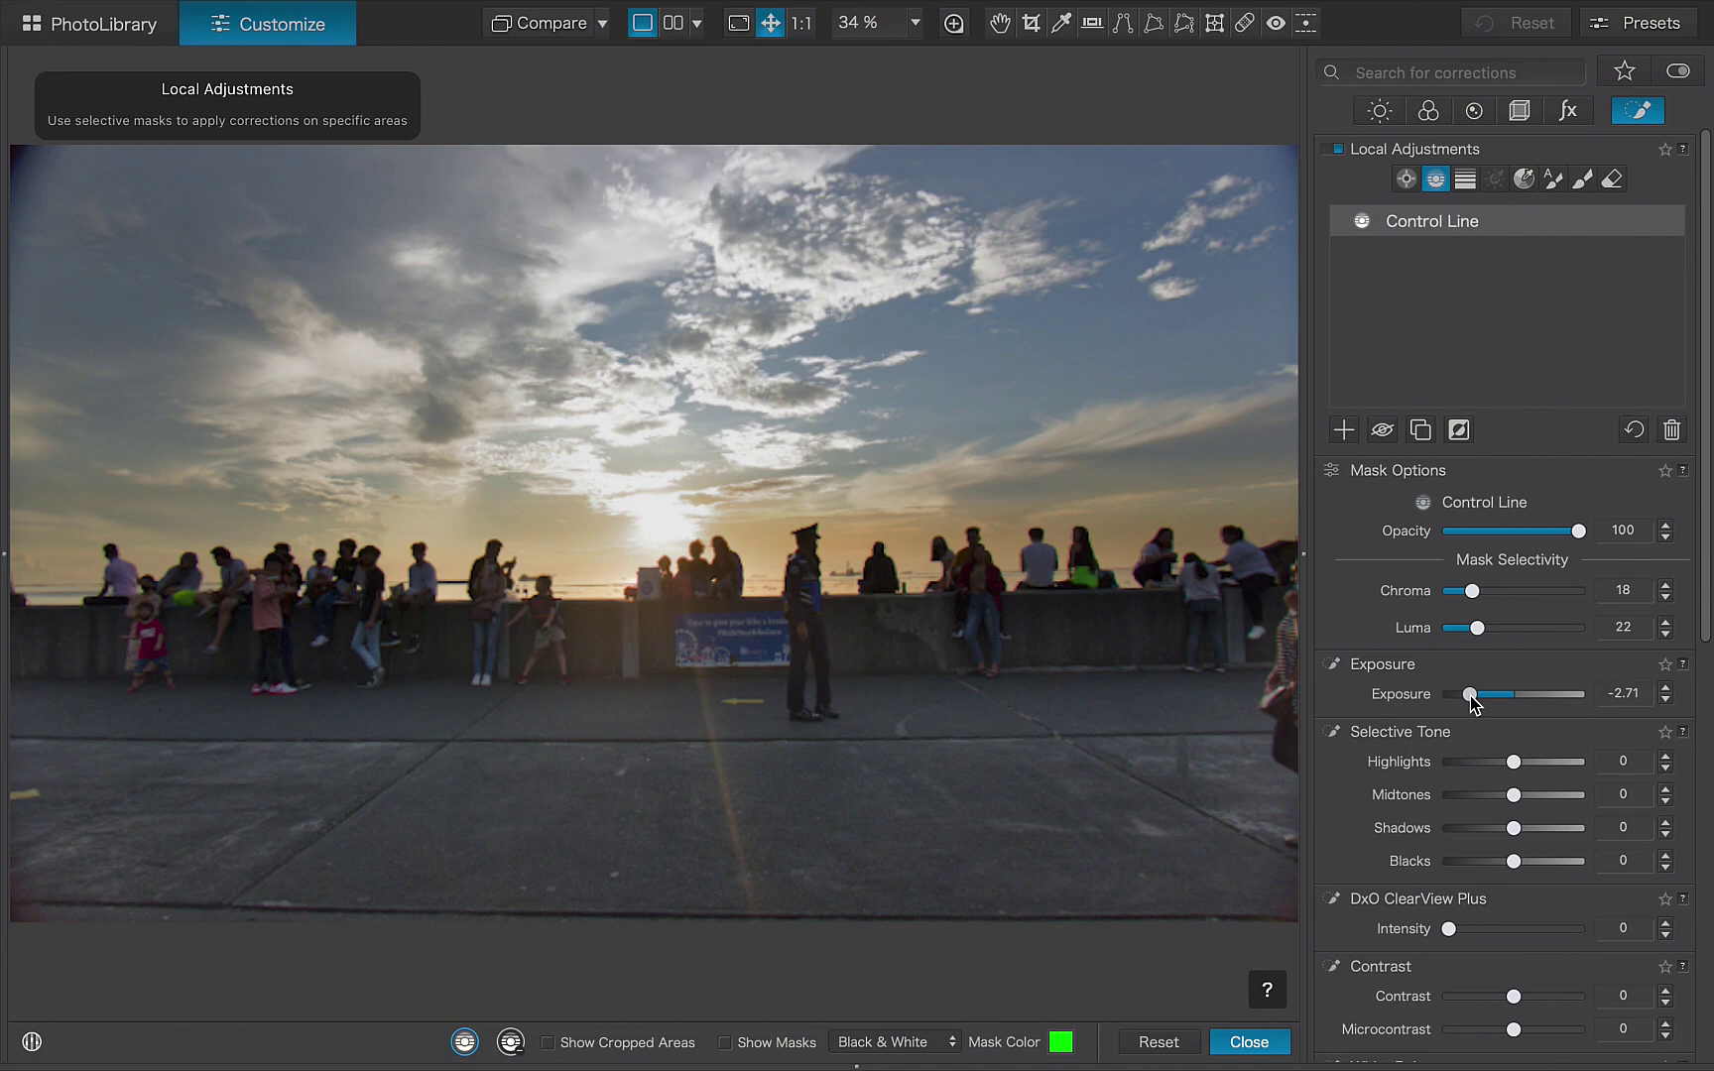
Step: Ease the sky darkening to -2.27 and add control points over people along the right and centre of the seawall
{"action": "left_click_drag", "start_coordinate": [1470, 695], "coordinate": [1476, 695]}
{"action": "key", "text": "u"}
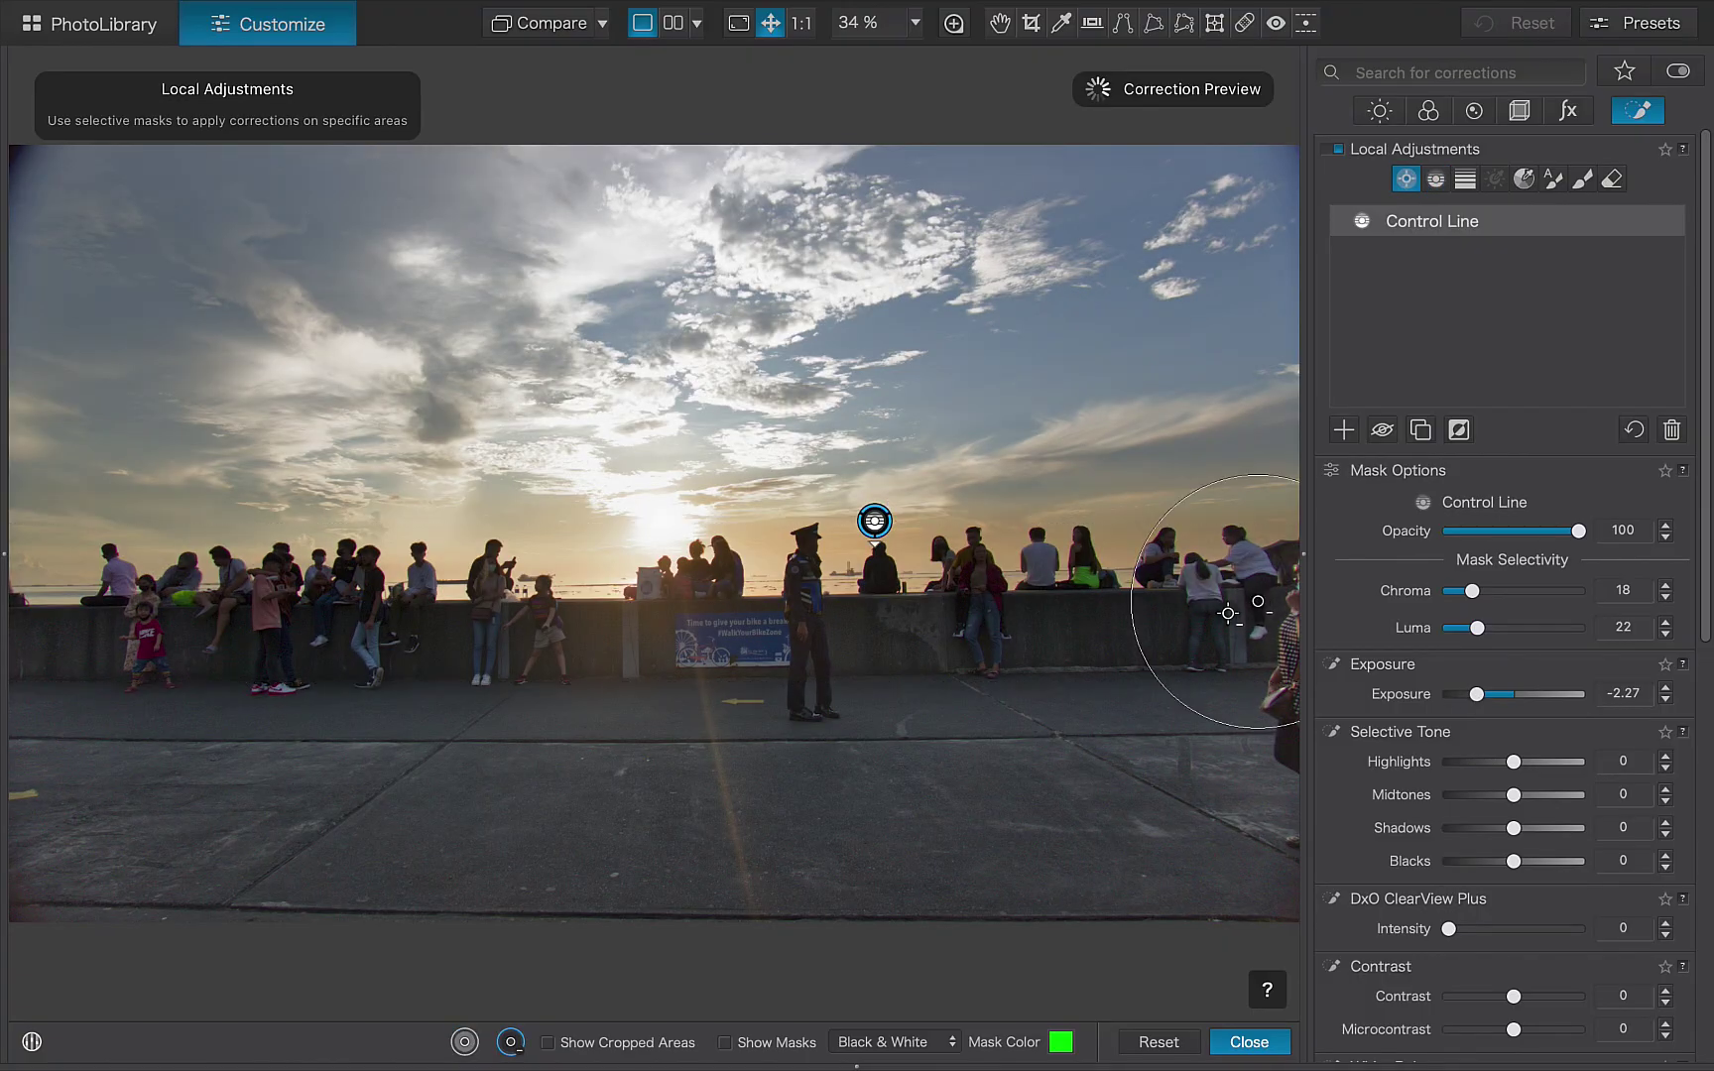
{"action": "left_click", "coordinate": [1160, 604]}
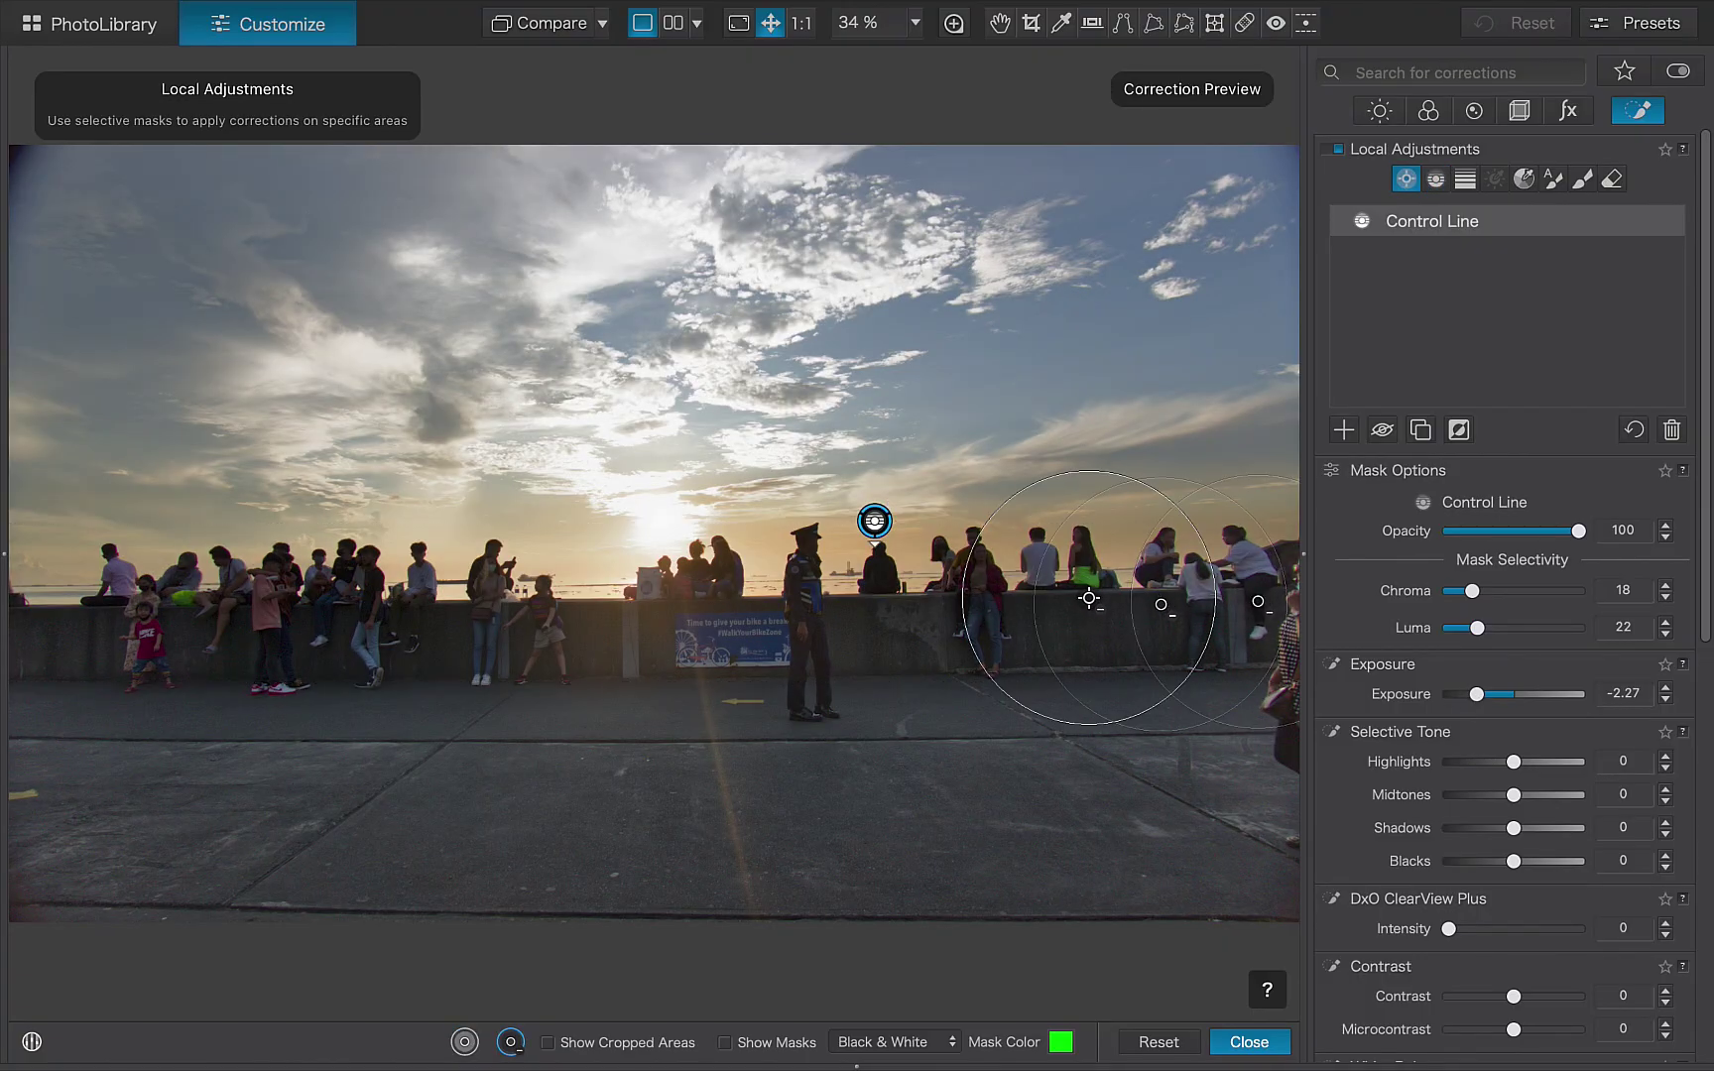
{"action": "left_click", "coordinate": [983, 593]}
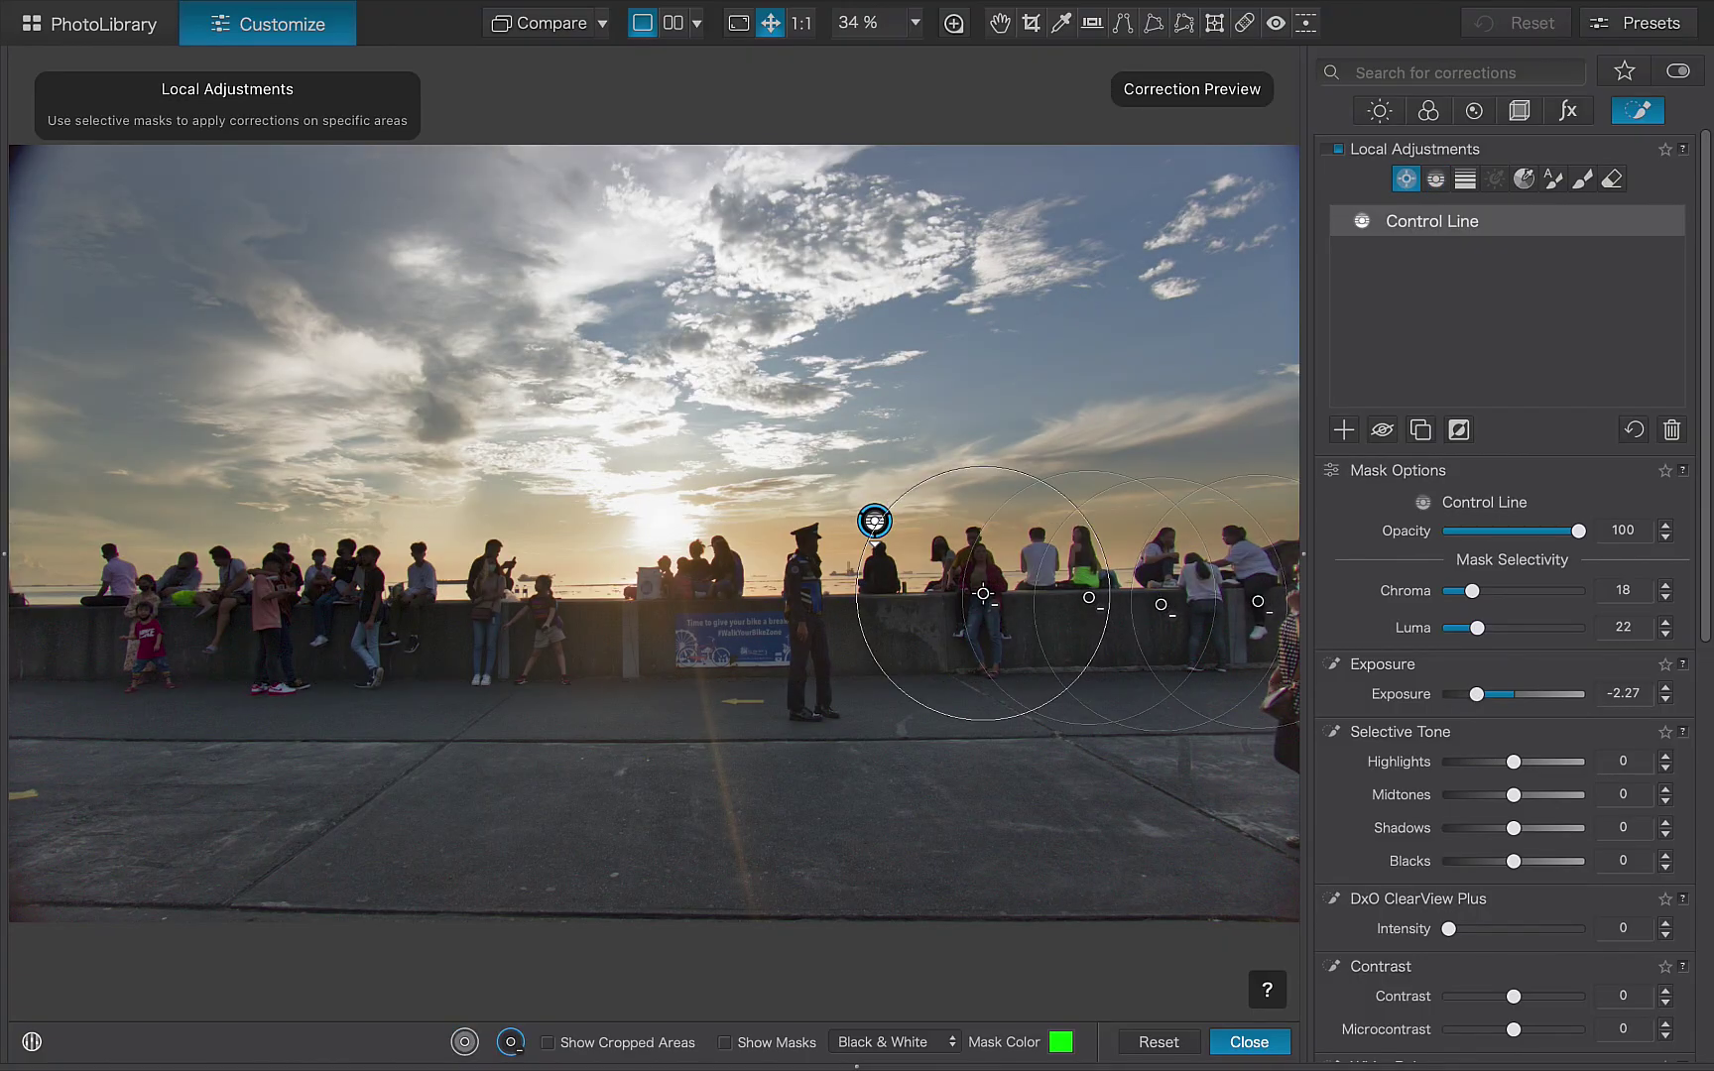
{"action": "left_click", "coordinate": [812, 611]}
{"action": "left_click", "coordinate": [683, 626]}
{"action": "left_click", "coordinate": [490, 633]}
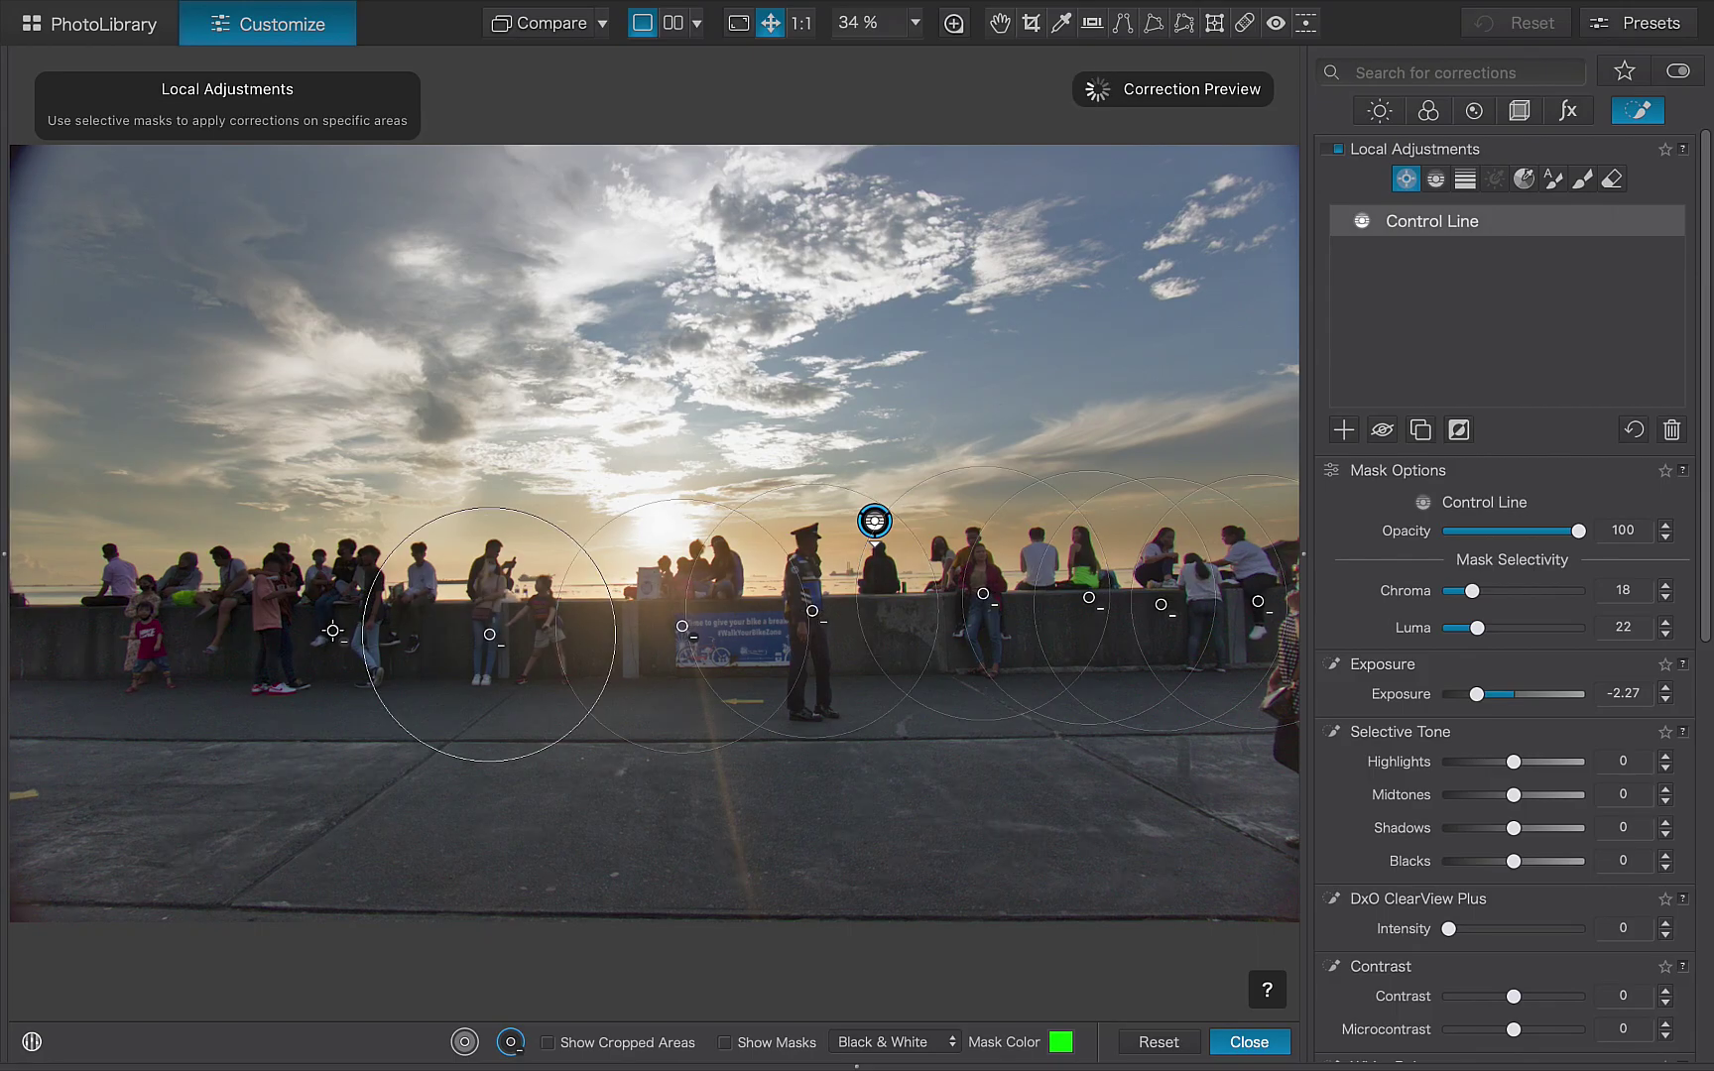
Step: Add control points over the seated and far-left people, then compare against the uncorrected original
{"action": "left_click", "coordinate": [331, 629]}
{"action": "left_click", "coordinate": [344, 602]}
{"action": "left_click", "coordinate": [182, 623]}
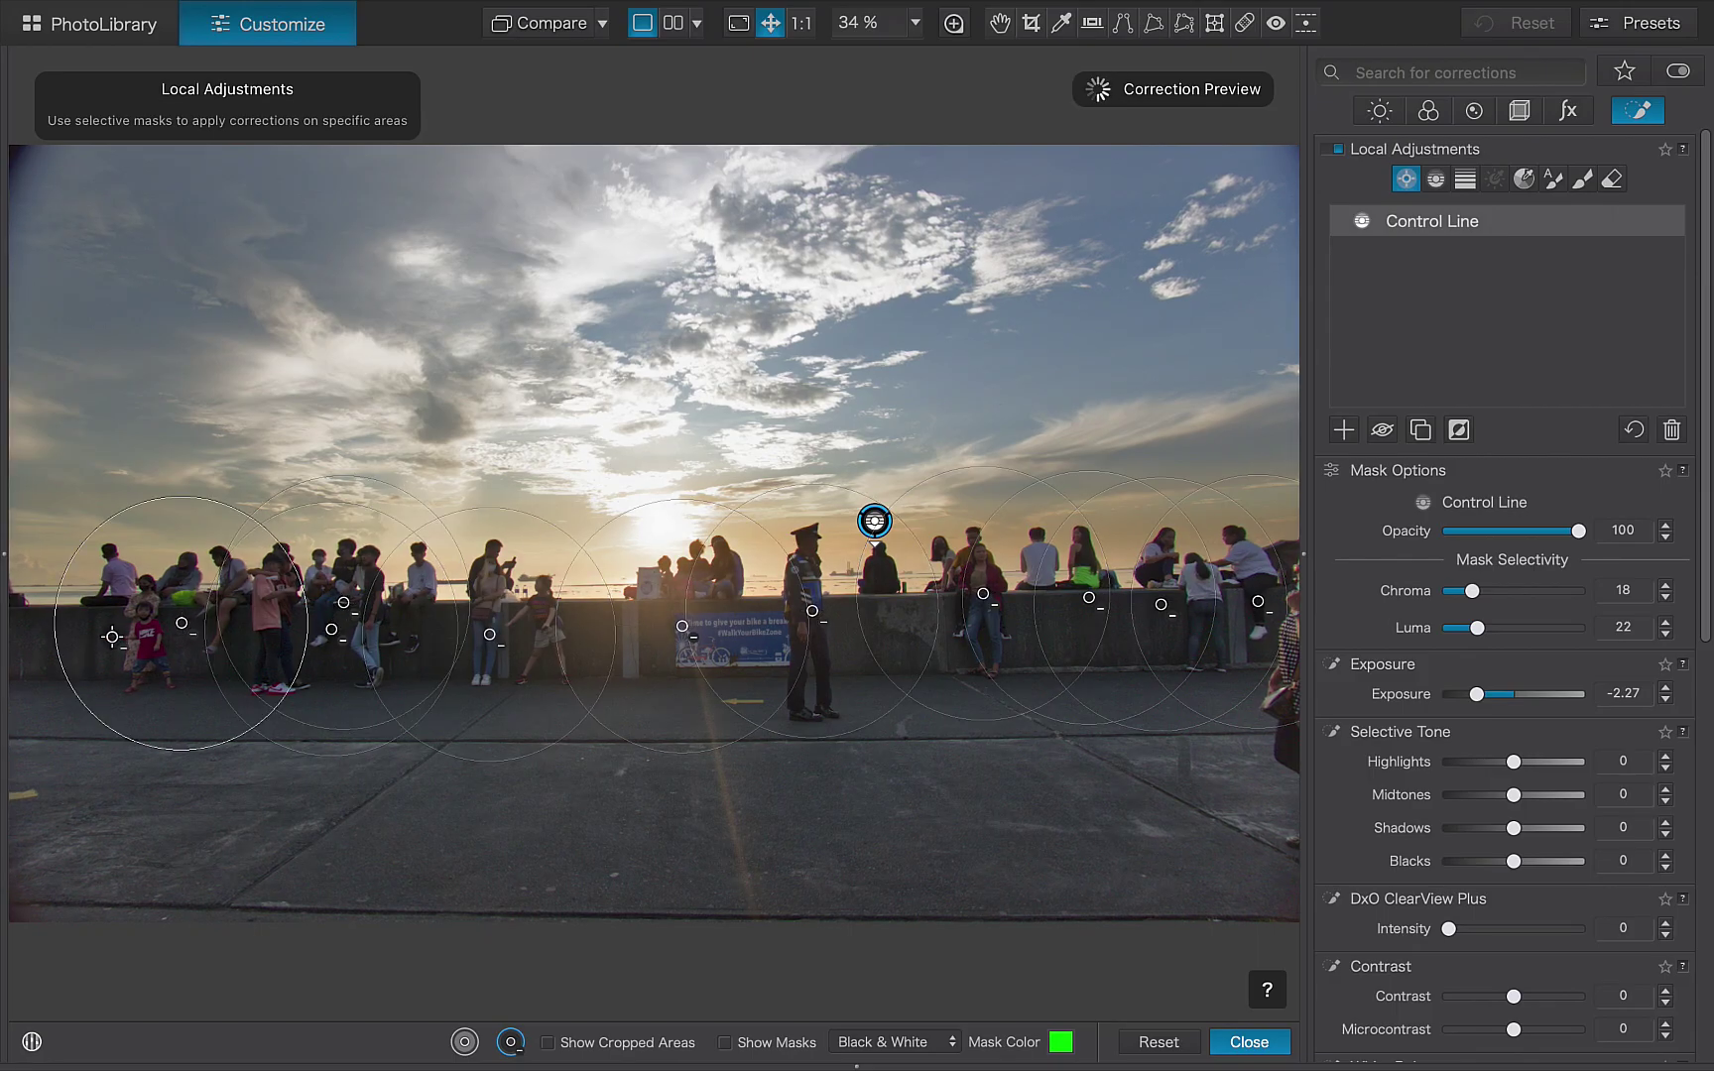
{"action": "left_click", "coordinate": [92, 642]}
{"action": "left_click", "coordinate": [40, 643]}
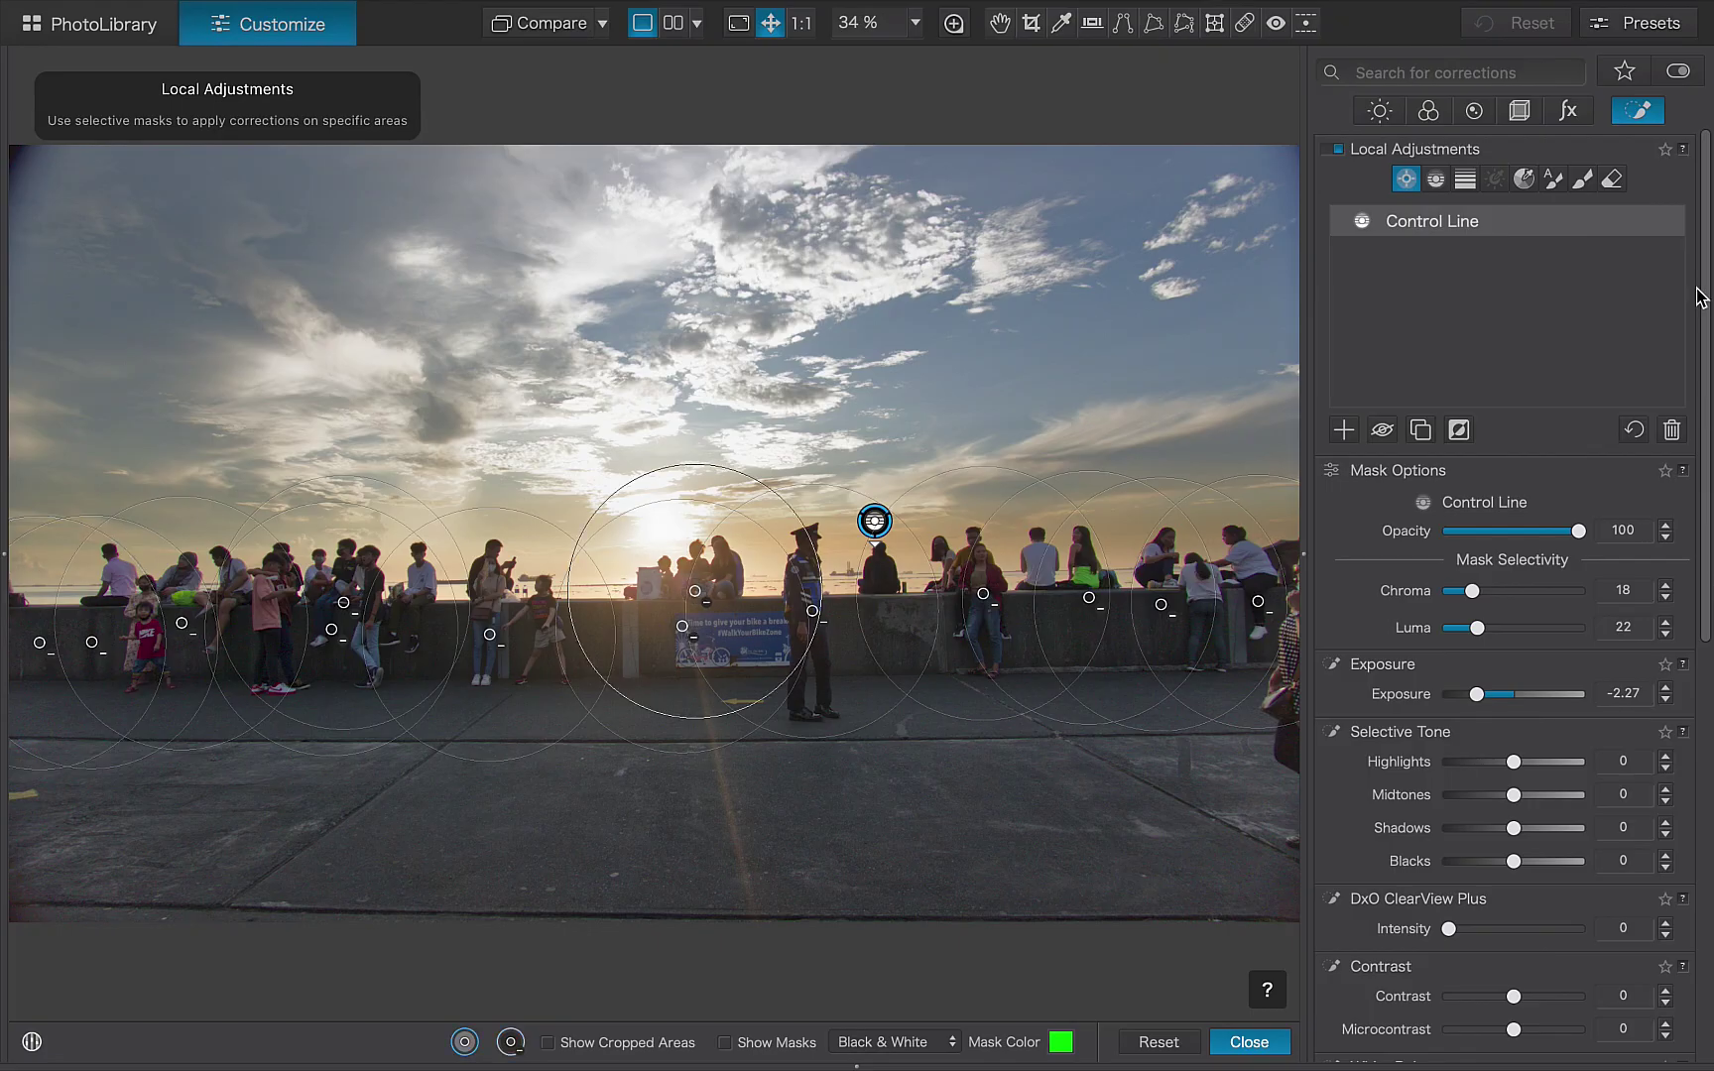
{"action": "left_click", "coordinate": [531, 30]}
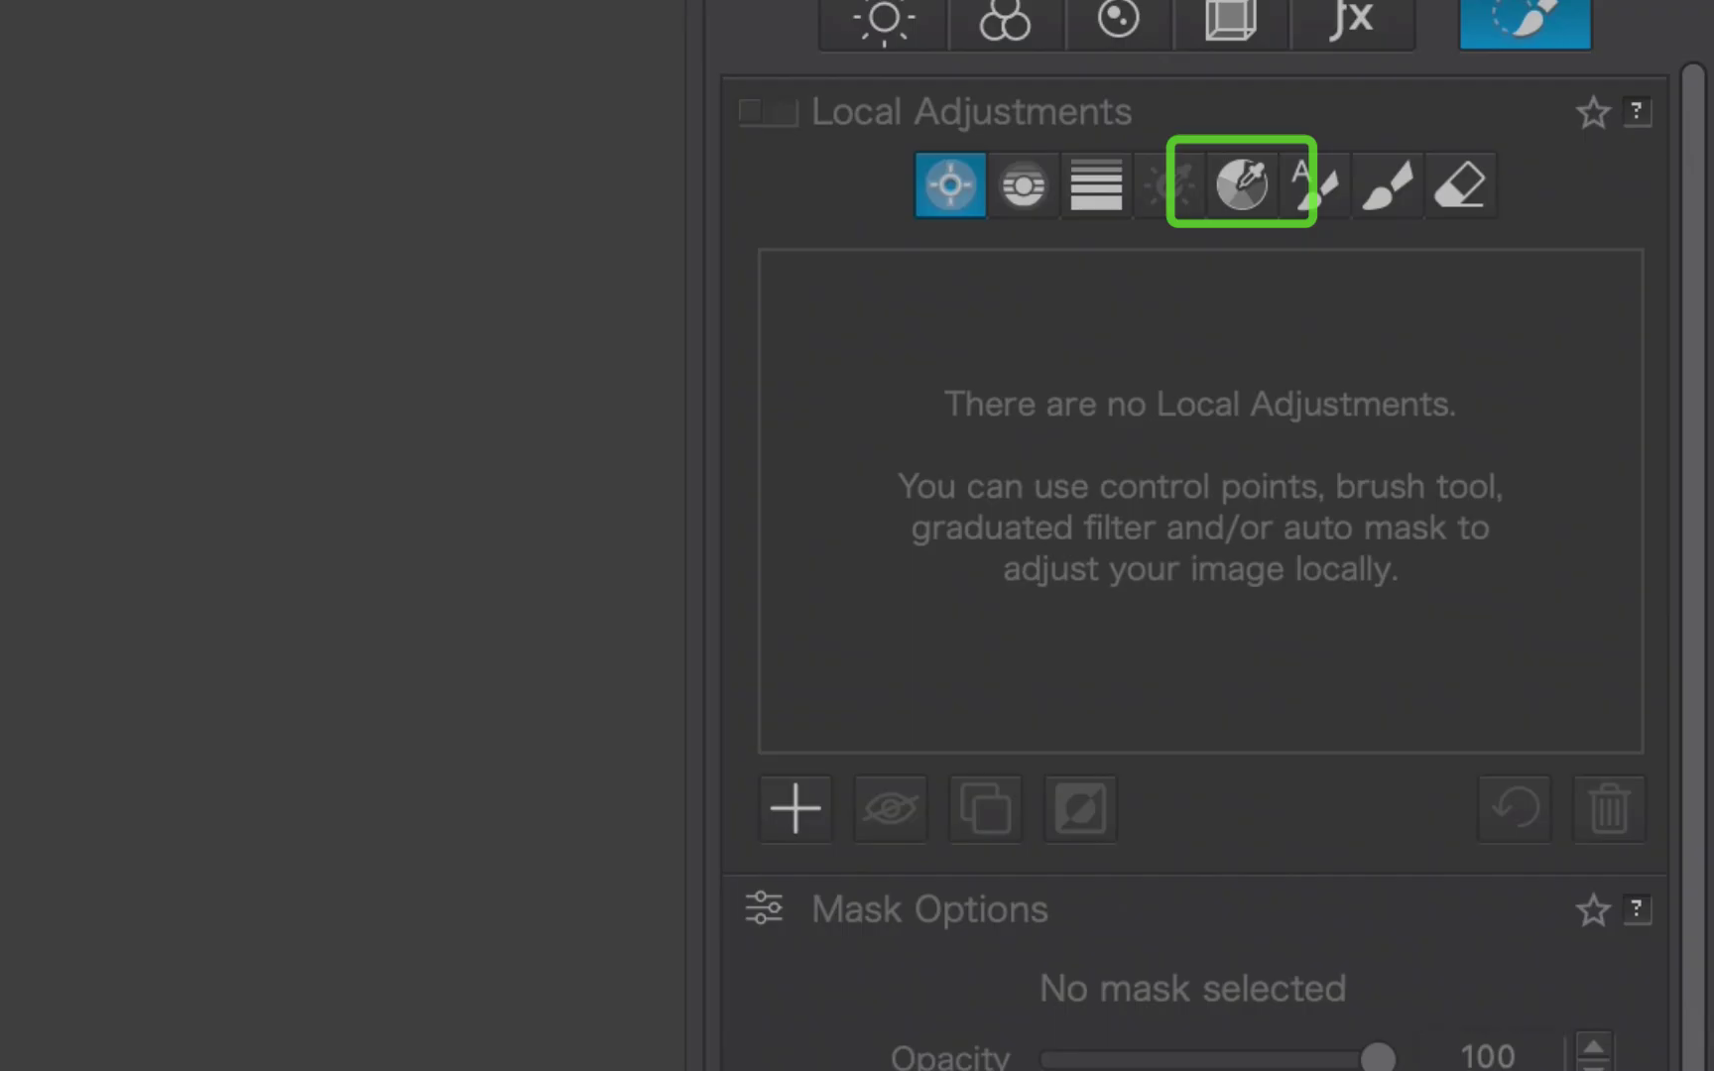
Step: Create a Hue Mask from the yellow background and narrow its hue range to 39–66
{"action": "left_click", "coordinate": [1241, 185]}
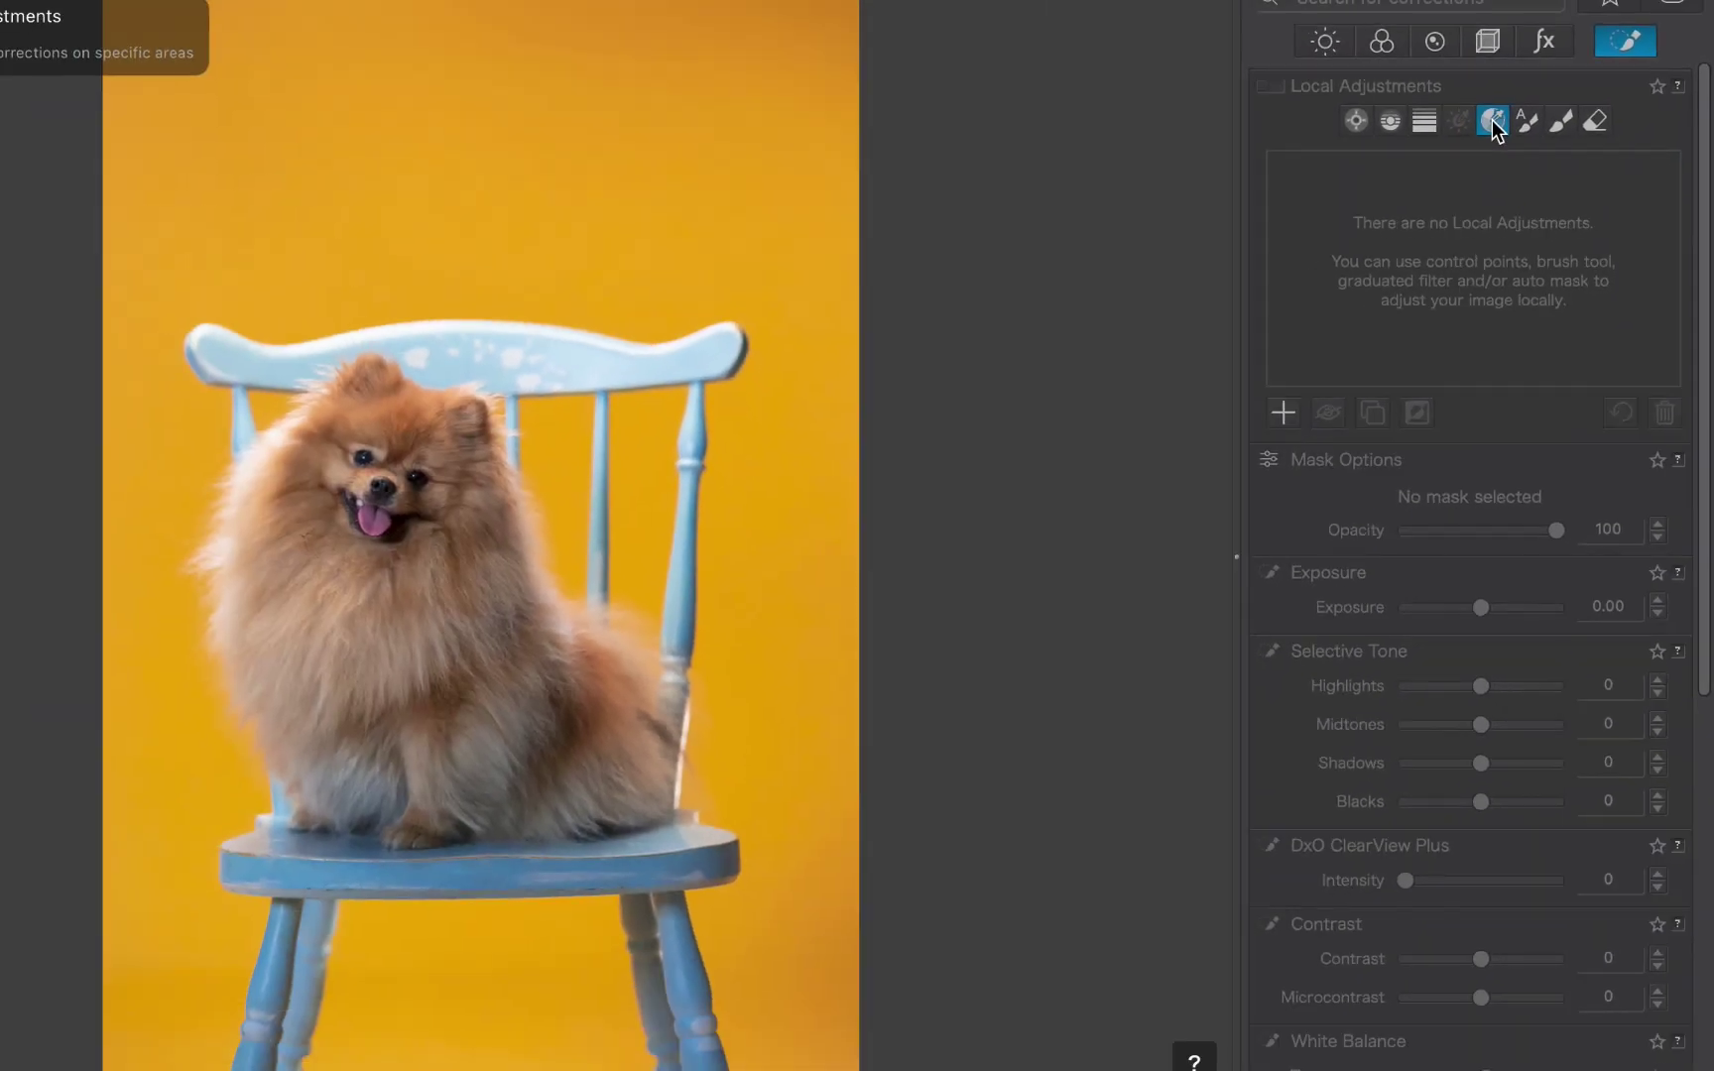
{"action": "left_click", "coordinate": [770, 168]}
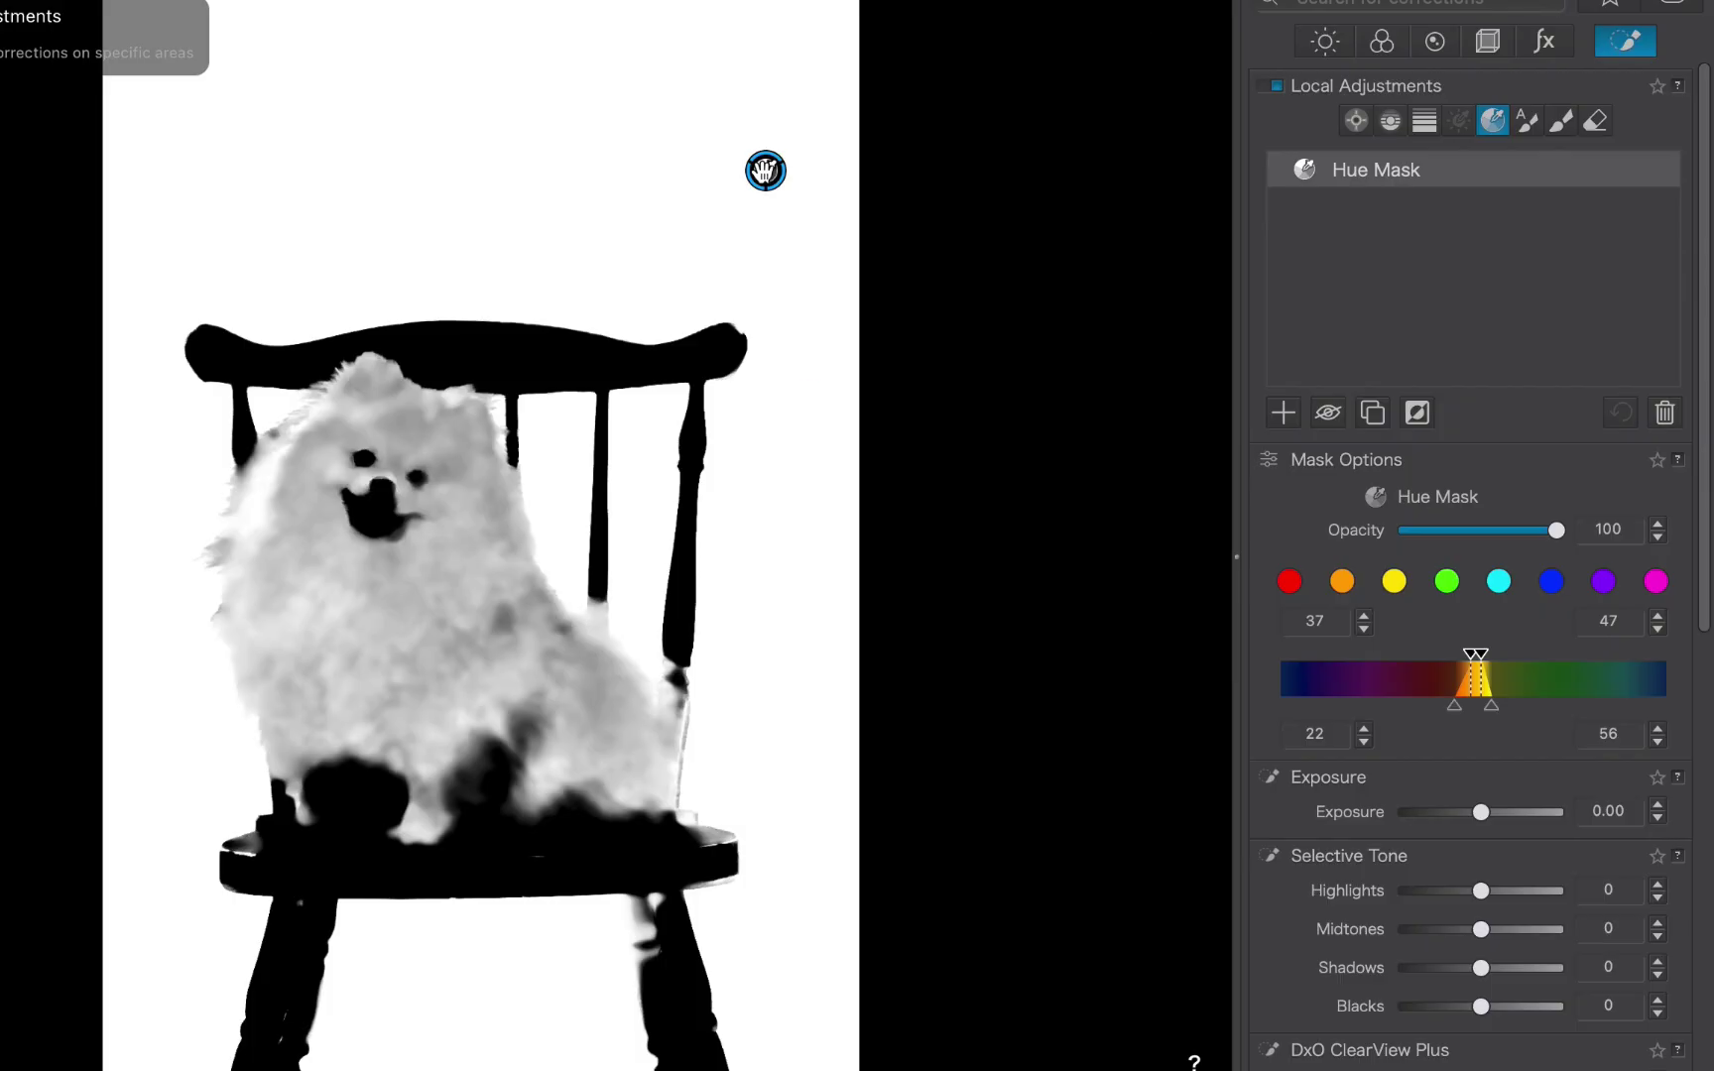
{"action": "mouse_move", "coordinate": [1477, 654]}
{"action": "left_mouse_down"}
{"action": "mouse_move", "coordinate": [1454, 655]}
{"action": "mouse_move", "coordinate": [1492, 661]}
{"action": "mouse_move", "coordinate": [1454, 665]}
{"action": "mouse_move", "coordinate": [1480, 657]}
{"action": "mouse_move", "coordinate": [1472, 669]}
{"action": "left_mouse_up"}
Step: Erase the dog from the hue mask and lower the masked background's exposure
{"action": "key", "text": "e"}
{"action": "mouse_move", "coordinate": [635, 823]}
{"action": "left_mouse_down"}
{"action": "mouse_move", "coordinate": [566, 716]}
{"action": "mouse_move", "coordinate": [513, 574]}
{"action": "mouse_move", "coordinate": [384, 413]}
{"action": "mouse_move", "coordinate": [321, 470]}
{"action": "mouse_move", "coordinate": [280, 603]}
{"action": "mouse_move", "coordinate": [340, 727]}
{"action": "mouse_move", "coordinate": [412, 719]}
{"action": "mouse_move", "coordinate": [406, 585]}
{"action": "mouse_move", "coordinate": [463, 705]}
{"action": "mouse_move", "coordinate": [547, 789]}
{"action": "mouse_move", "coordinate": [633, 719]}
{"action": "mouse_move", "coordinate": [486, 646]}
{"action": "mouse_move", "coordinate": [352, 551]}
{"action": "mouse_move", "coordinate": [749, 788]}
{"action": "left_mouse_up"}
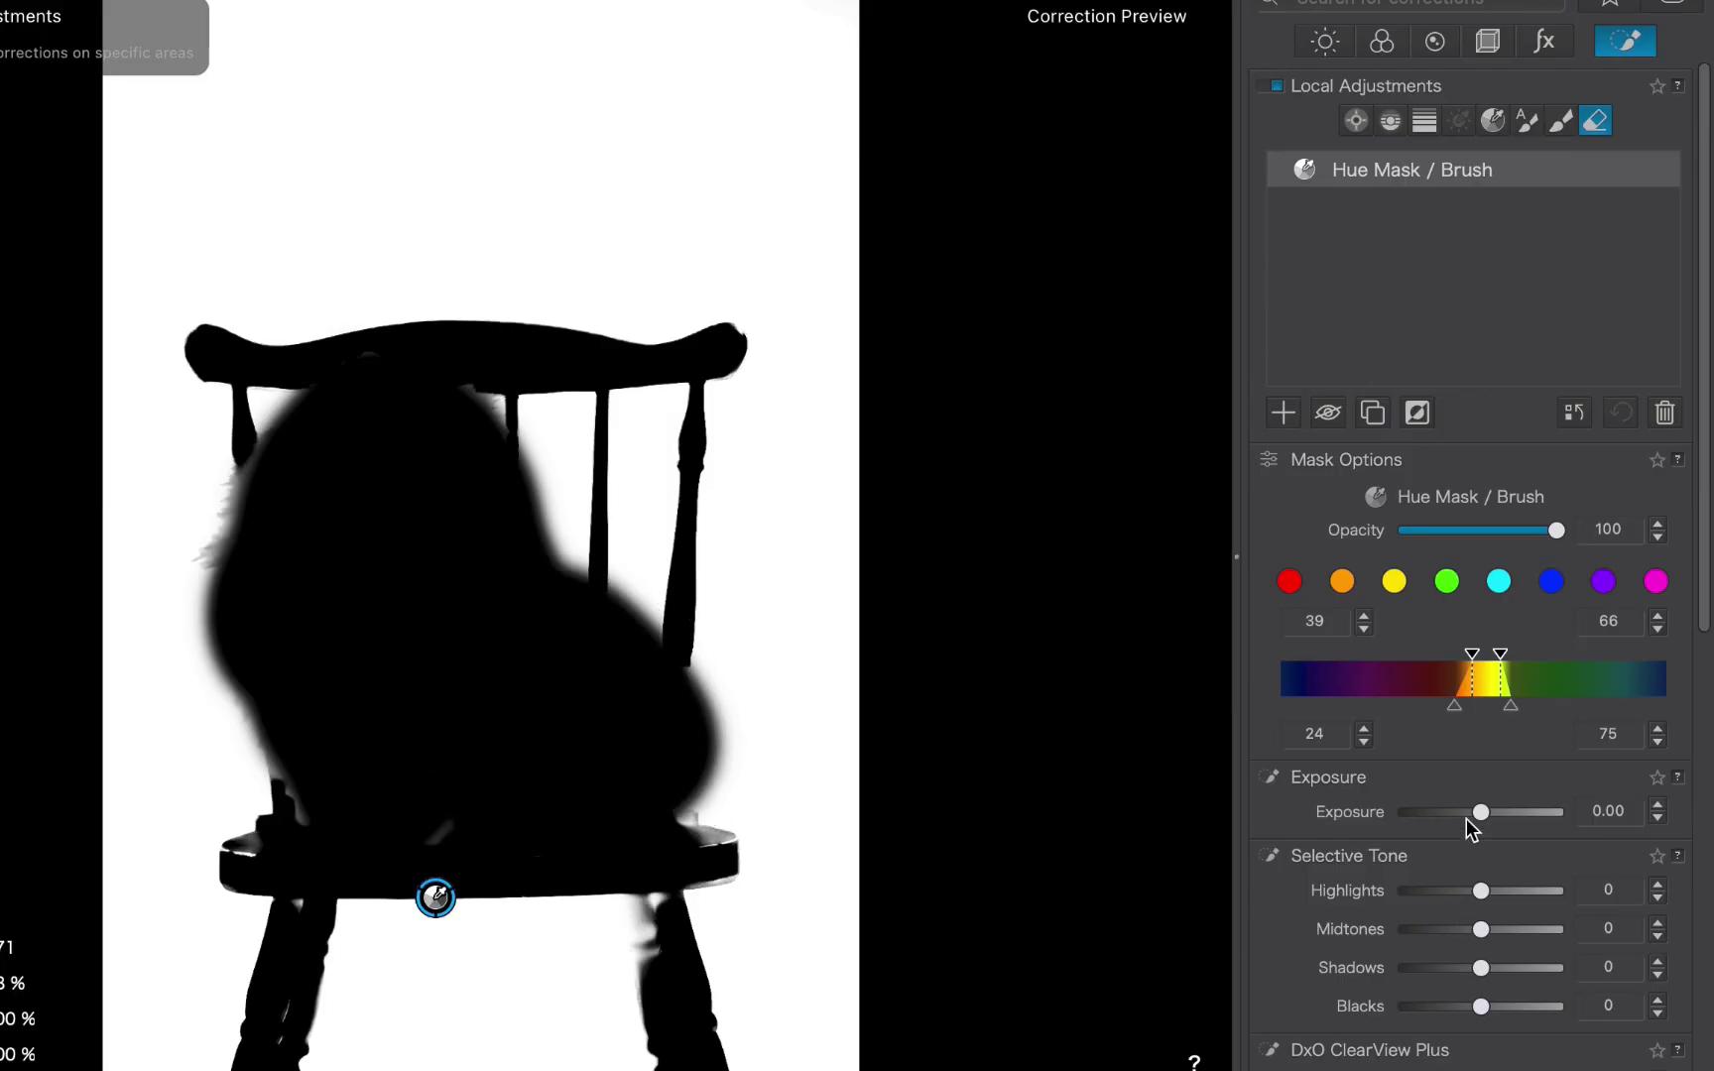
{"action": "left_click_drag", "start_coordinate": [1480, 812], "coordinate": [1423, 829]}
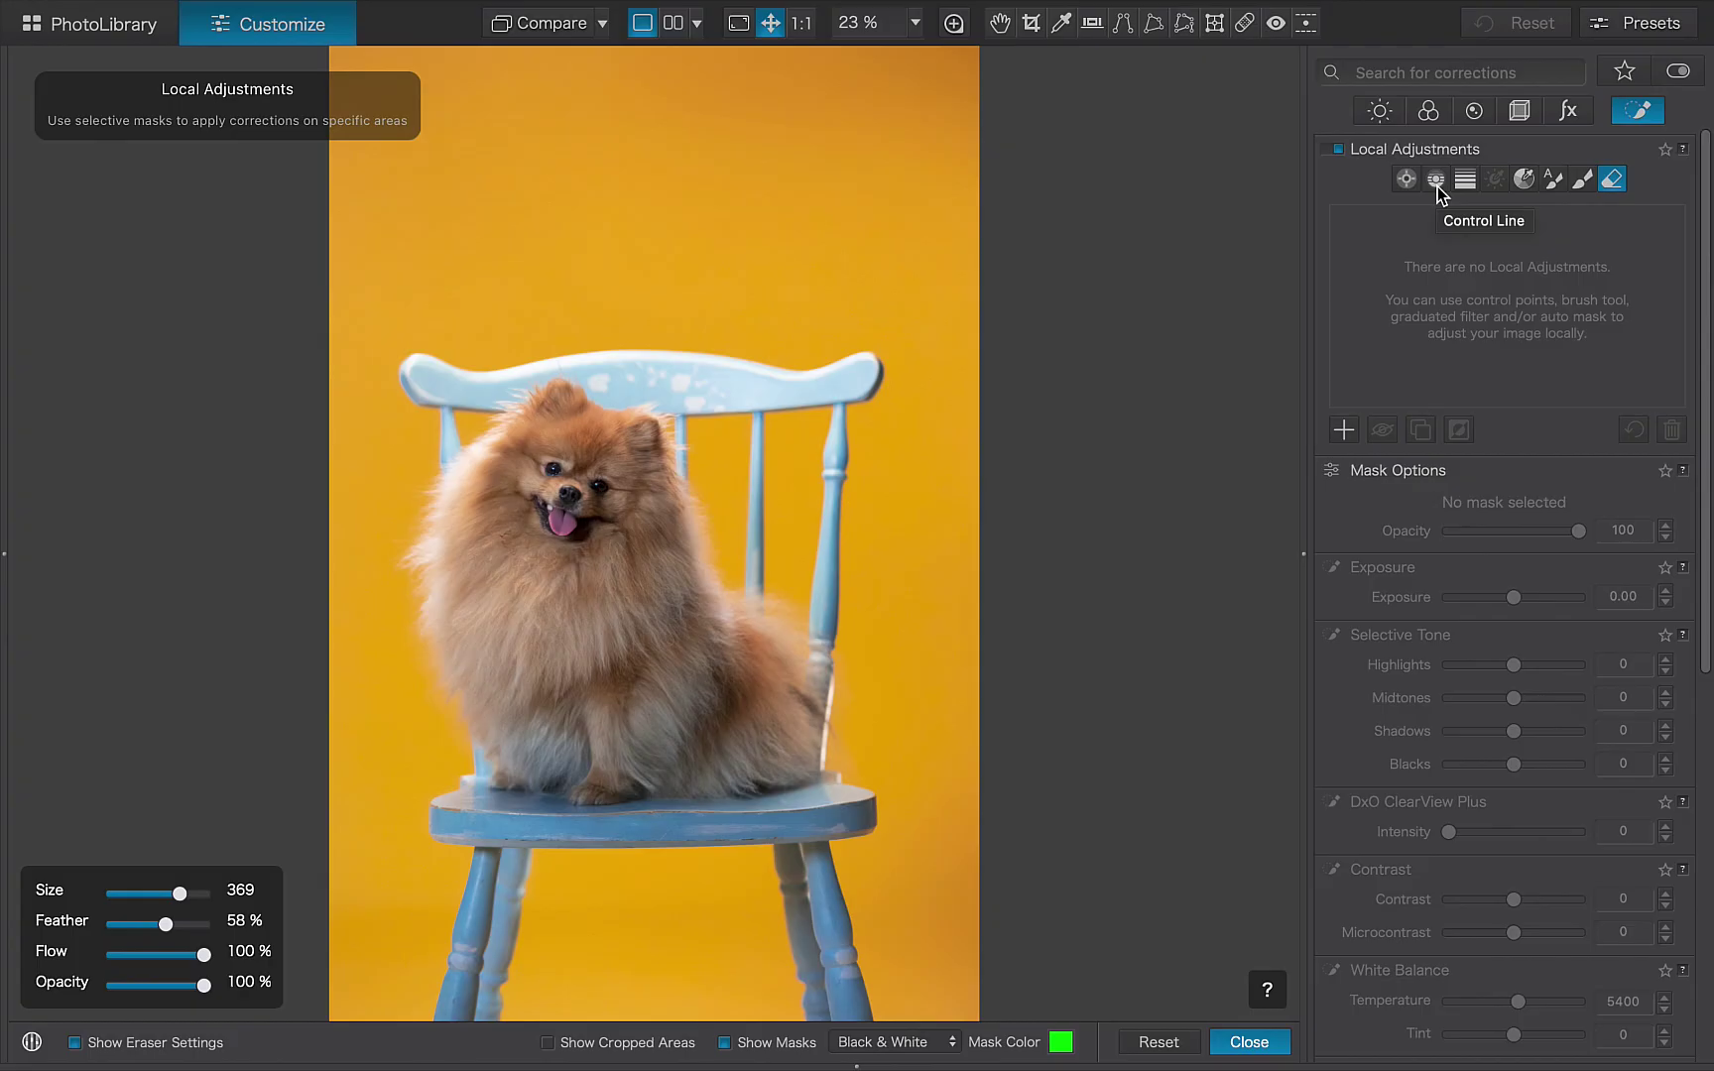
Step: Draw a Control Line up from the photo's bottom and raise Chroma selectivity to 69 to exclude the dog
{"action": "left_click", "coordinate": [1435, 179]}
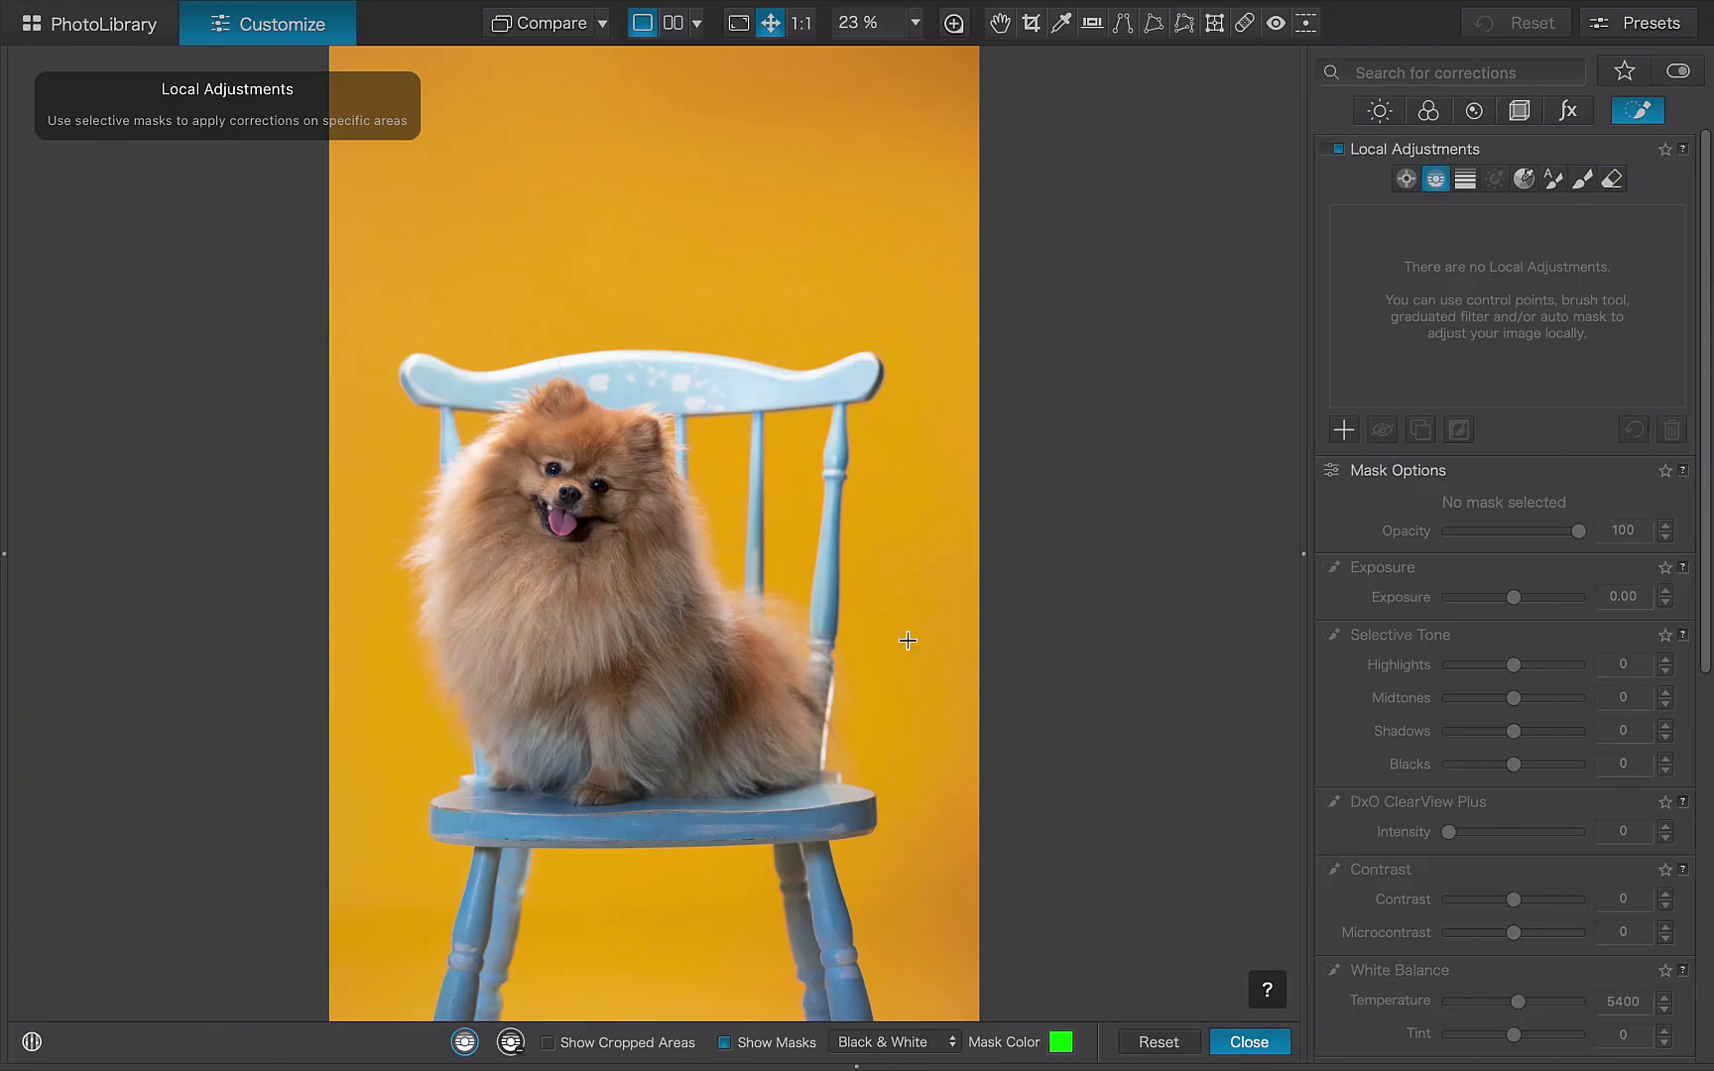
{"action": "scroll", "coordinate": [908, 641], "scroll_direction": "down", "scroll_amount": 2}
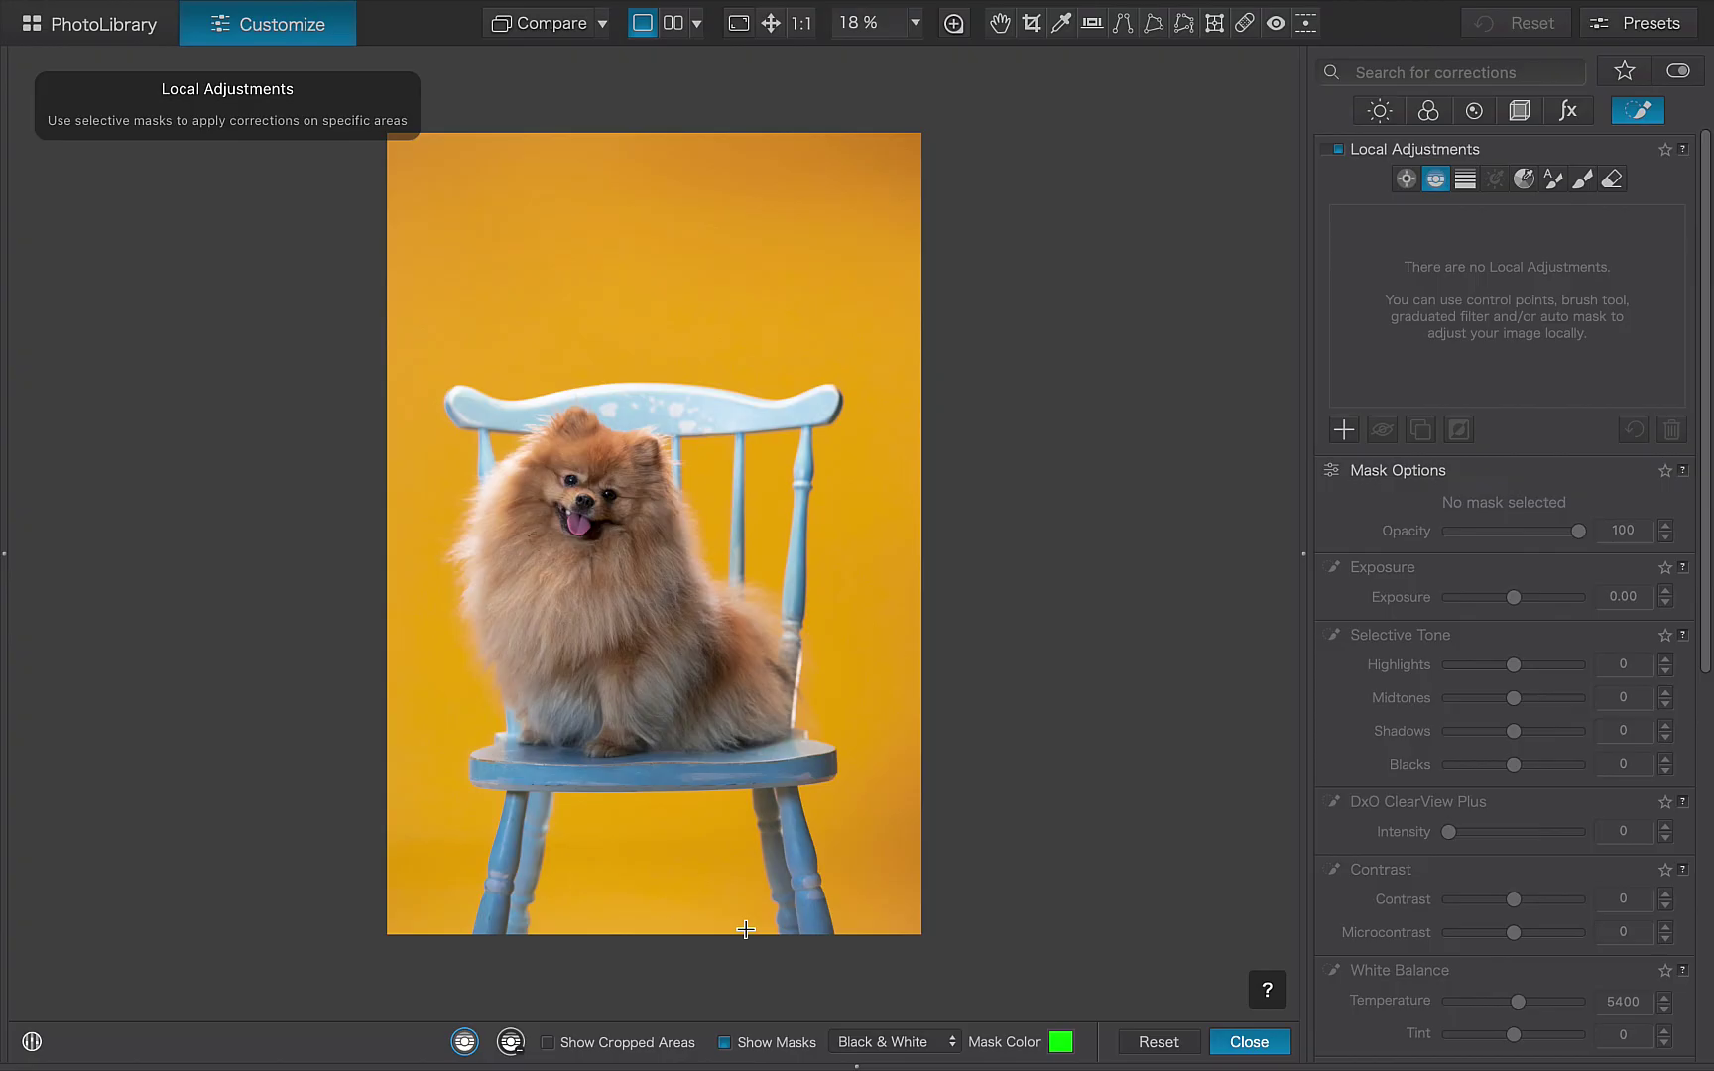
{"action": "left_click_drag", "start_coordinate": [746, 933], "coordinate": [747, 978]}
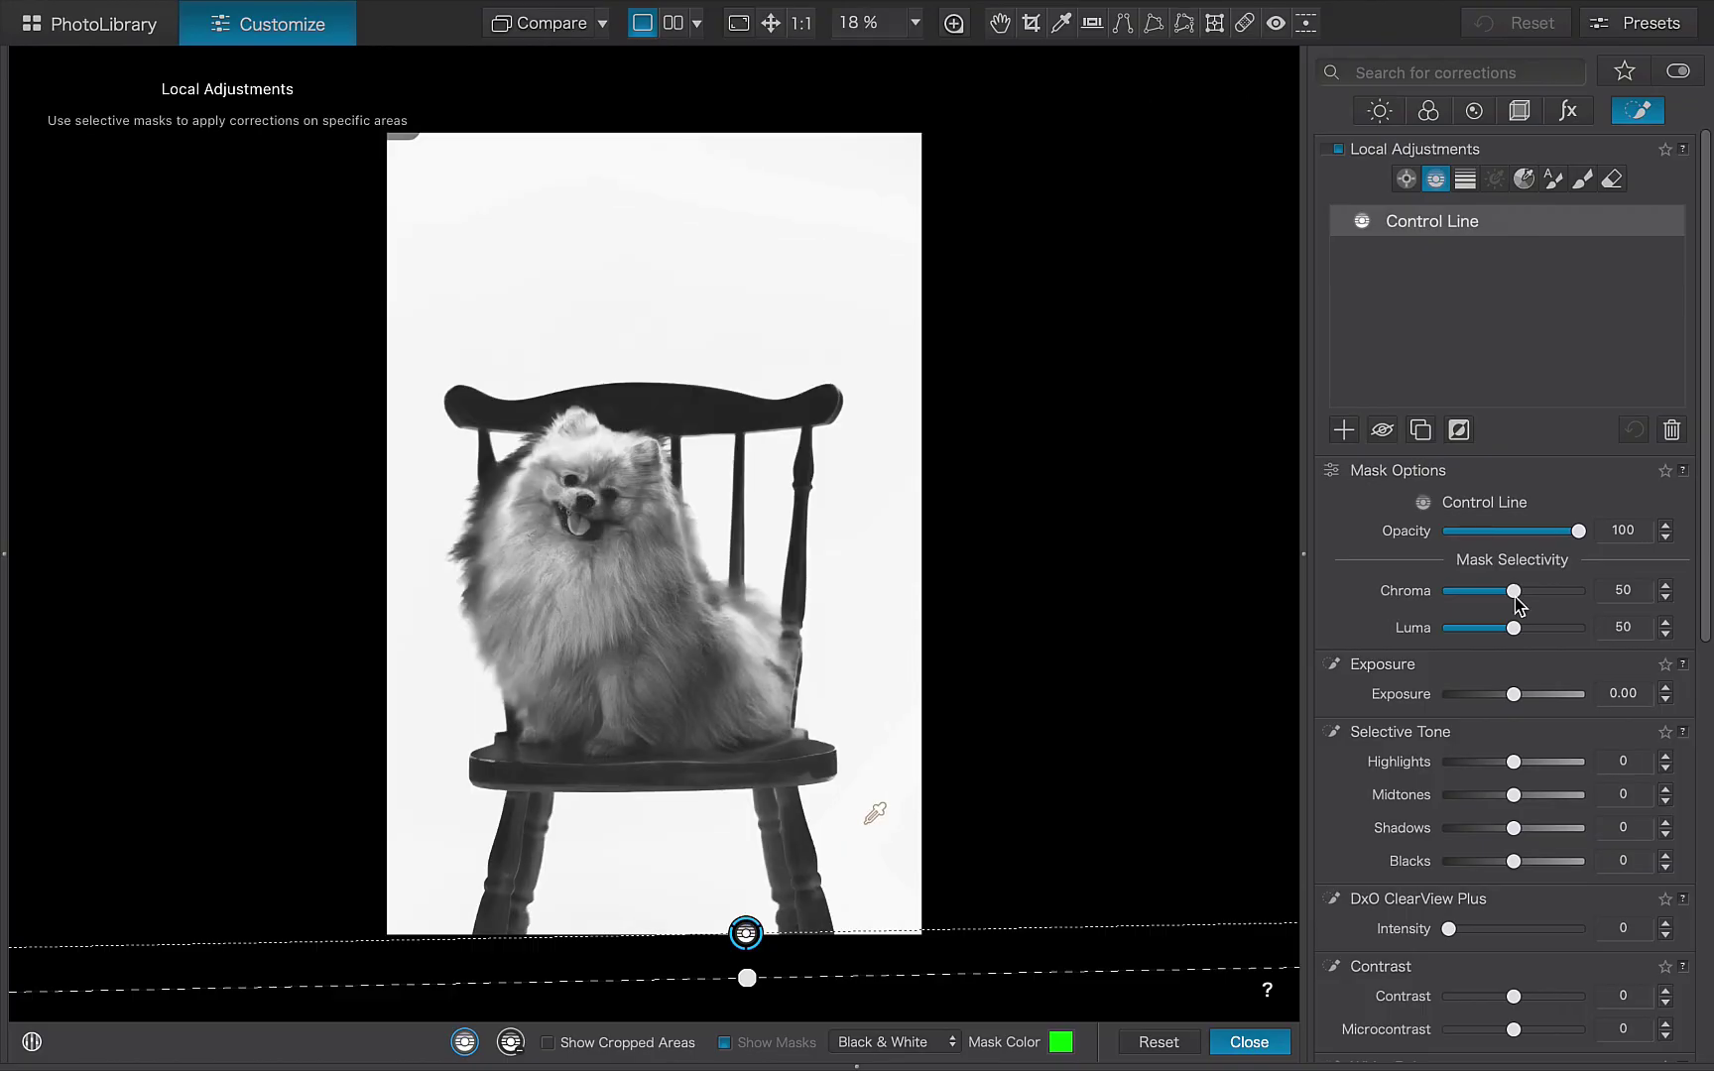
{"action": "mouse_move", "coordinate": [1518, 595]}
{"action": "left_mouse_down"}
{"action": "mouse_move", "coordinate": [1559, 601]}
{"action": "mouse_move", "coordinate": [1522, 612]}
{"action": "mouse_move", "coordinate": [1540, 605]}
{"action": "left_mouse_up"}
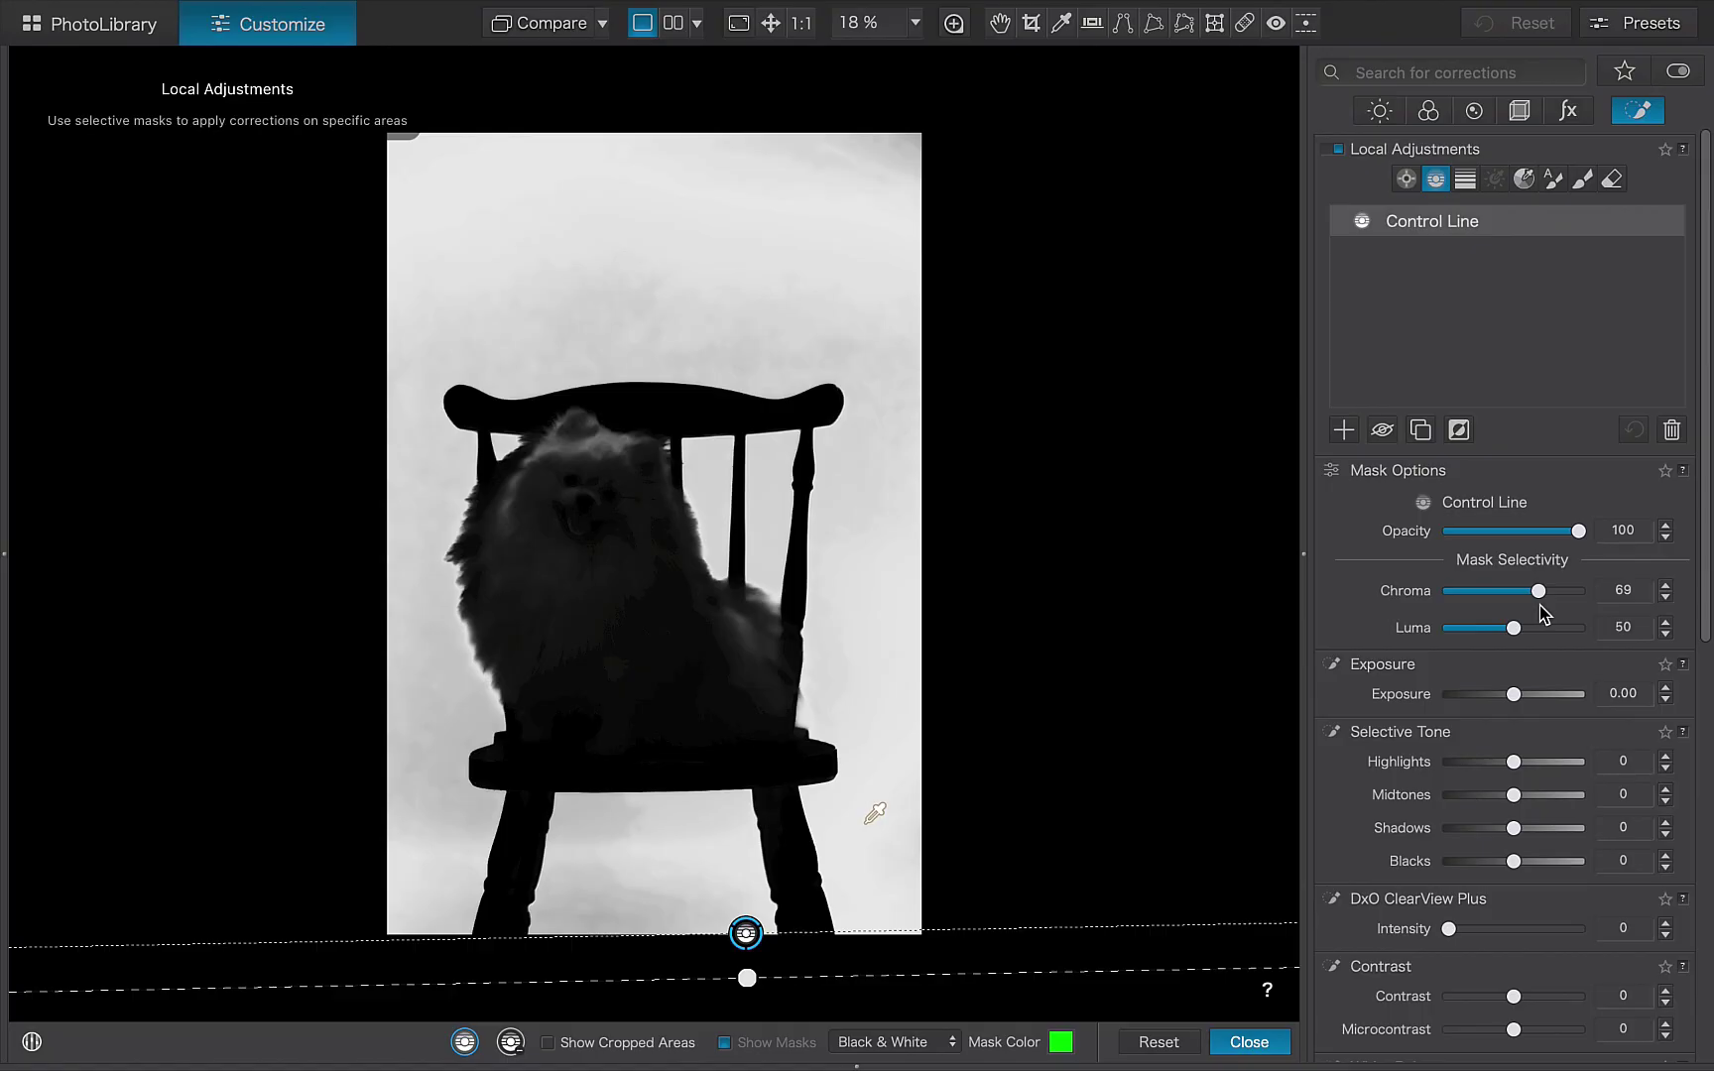
Step: Add control points on the background, including the lower and top-right areas
{"action": "left_click", "coordinate": [1406, 179]}
{"action": "left_click", "coordinate": [420, 703]}
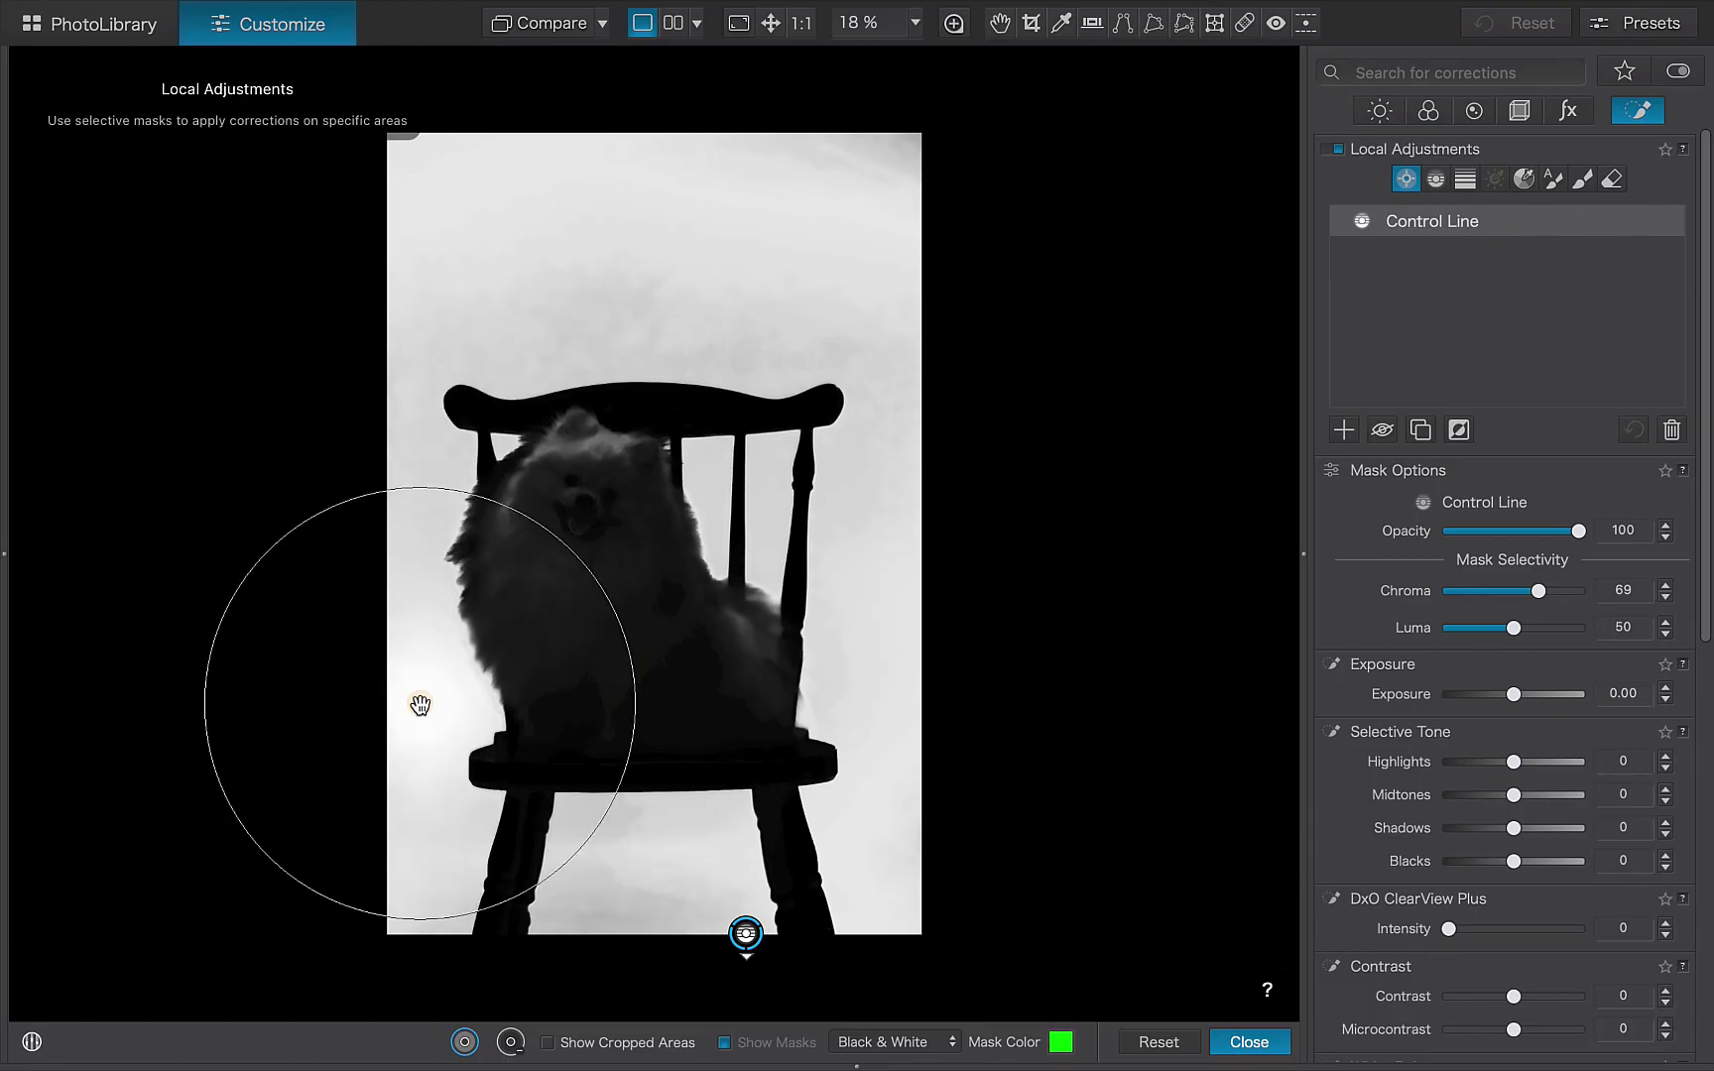
{"action": "left_click", "coordinate": [421, 826]}
{"action": "left_click", "coordinate": [667, 858]}
{"action": "left_click", "coordinate": [890, 167]}
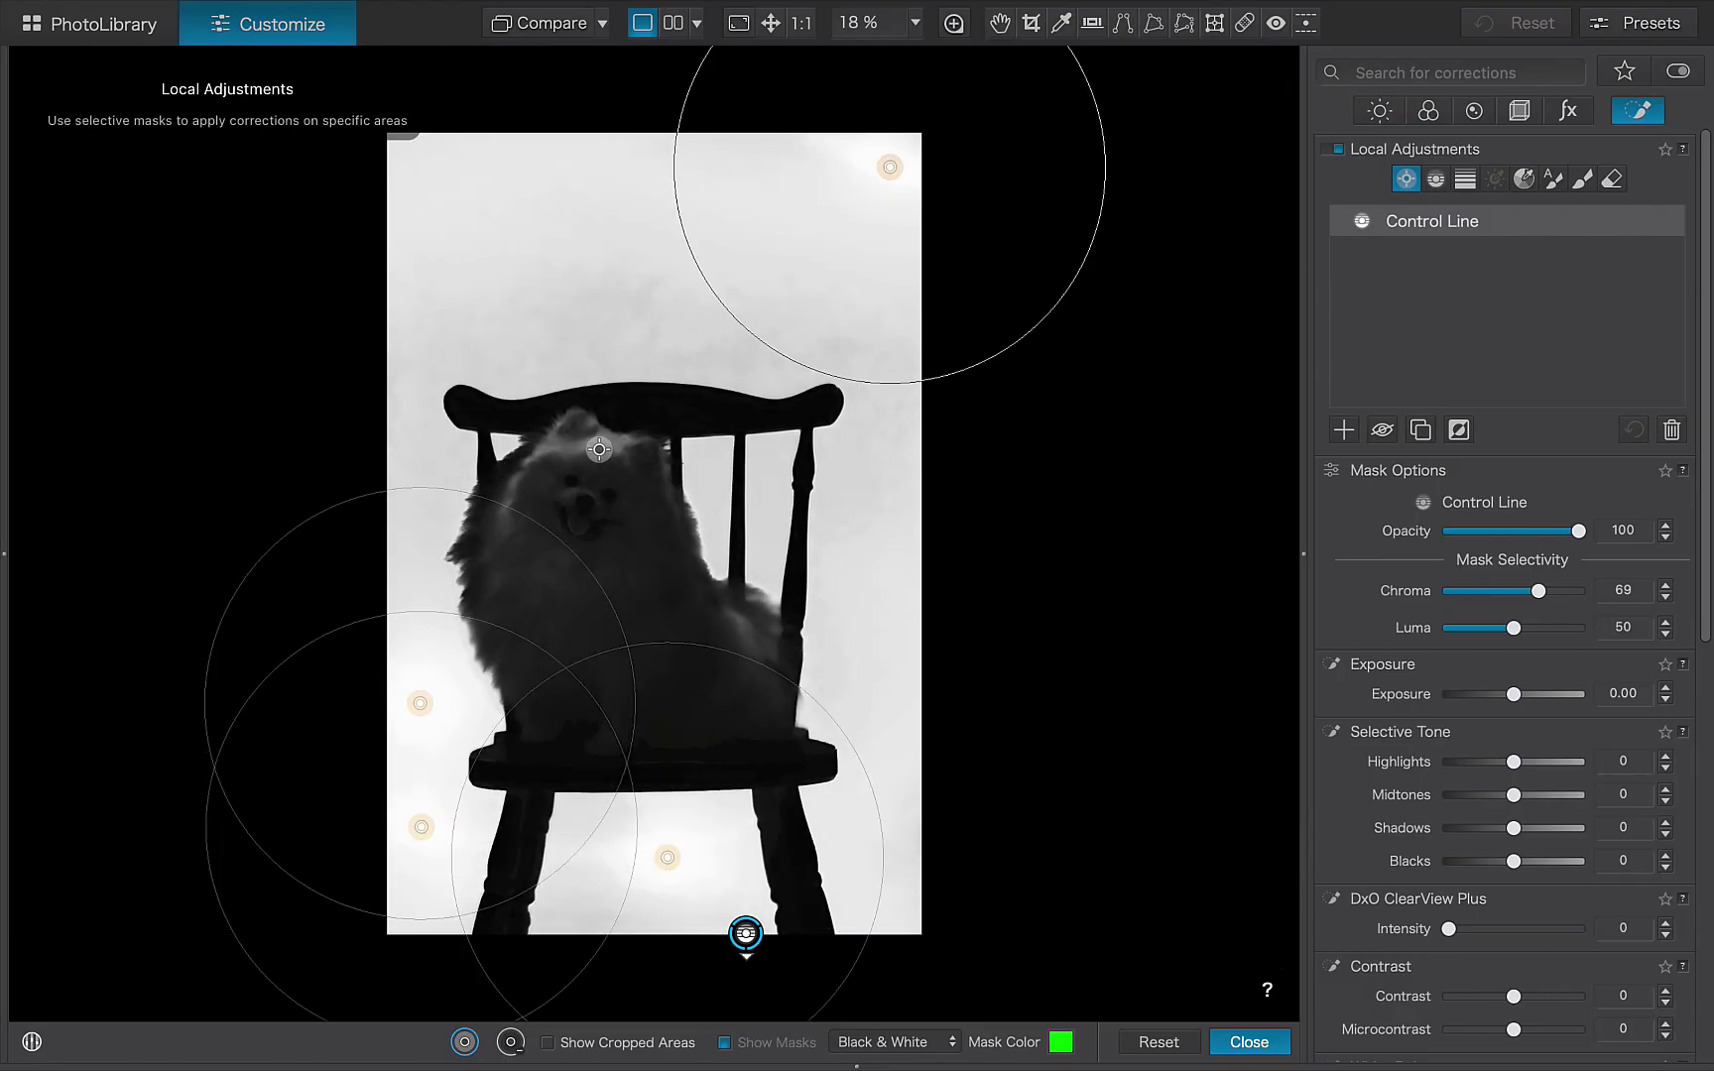
Step: Raise Chroma selectivity to 71 and darken the background exposure to -2.17
{"action": "left_click", "coordinate": [1537, 591]}
{"action": "left_click_drag", "start_coordinate": [1537, 590], "coordinate": [1541, 589]}
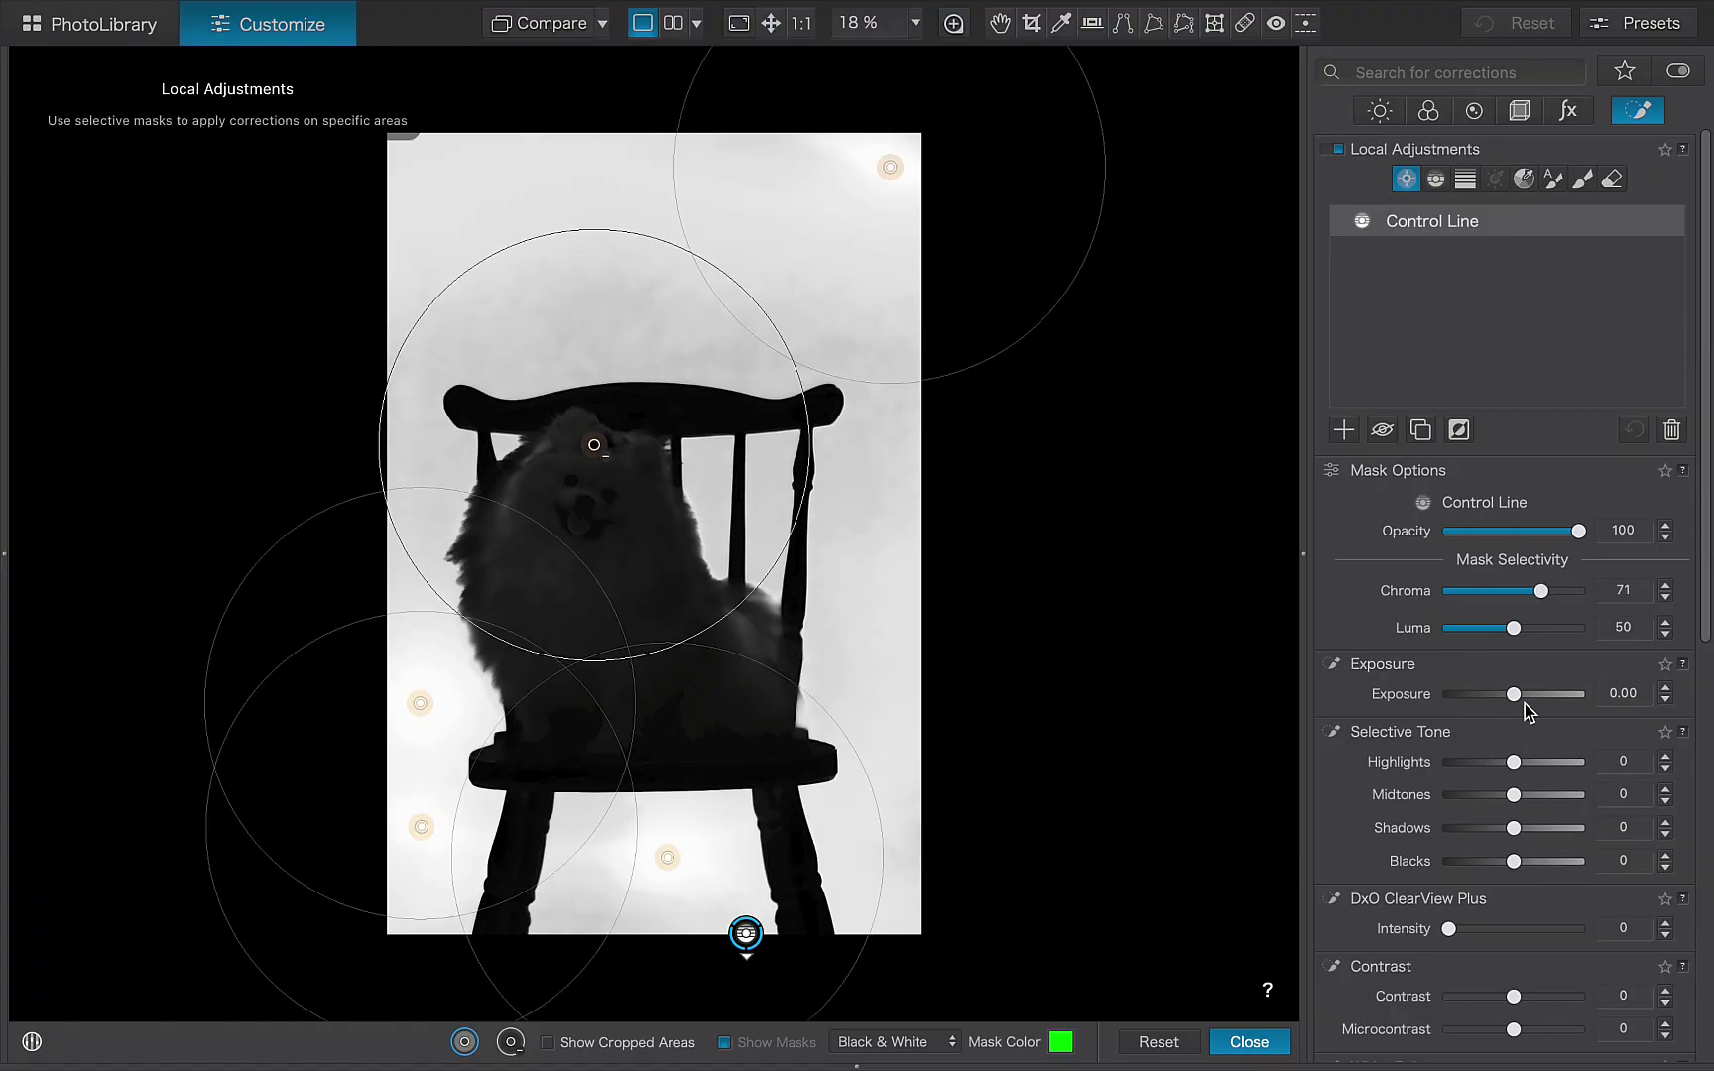
{"action": "mouse_move", "coordinate": [1514, 694]}
{"action": "left_mouse_down"}
{"action": "mouse_move", "coordinate": [1473, 705]}
{"action": "mouse_move", "coordinate": [1499, 719]}
{"action": "left_mouse_up"}
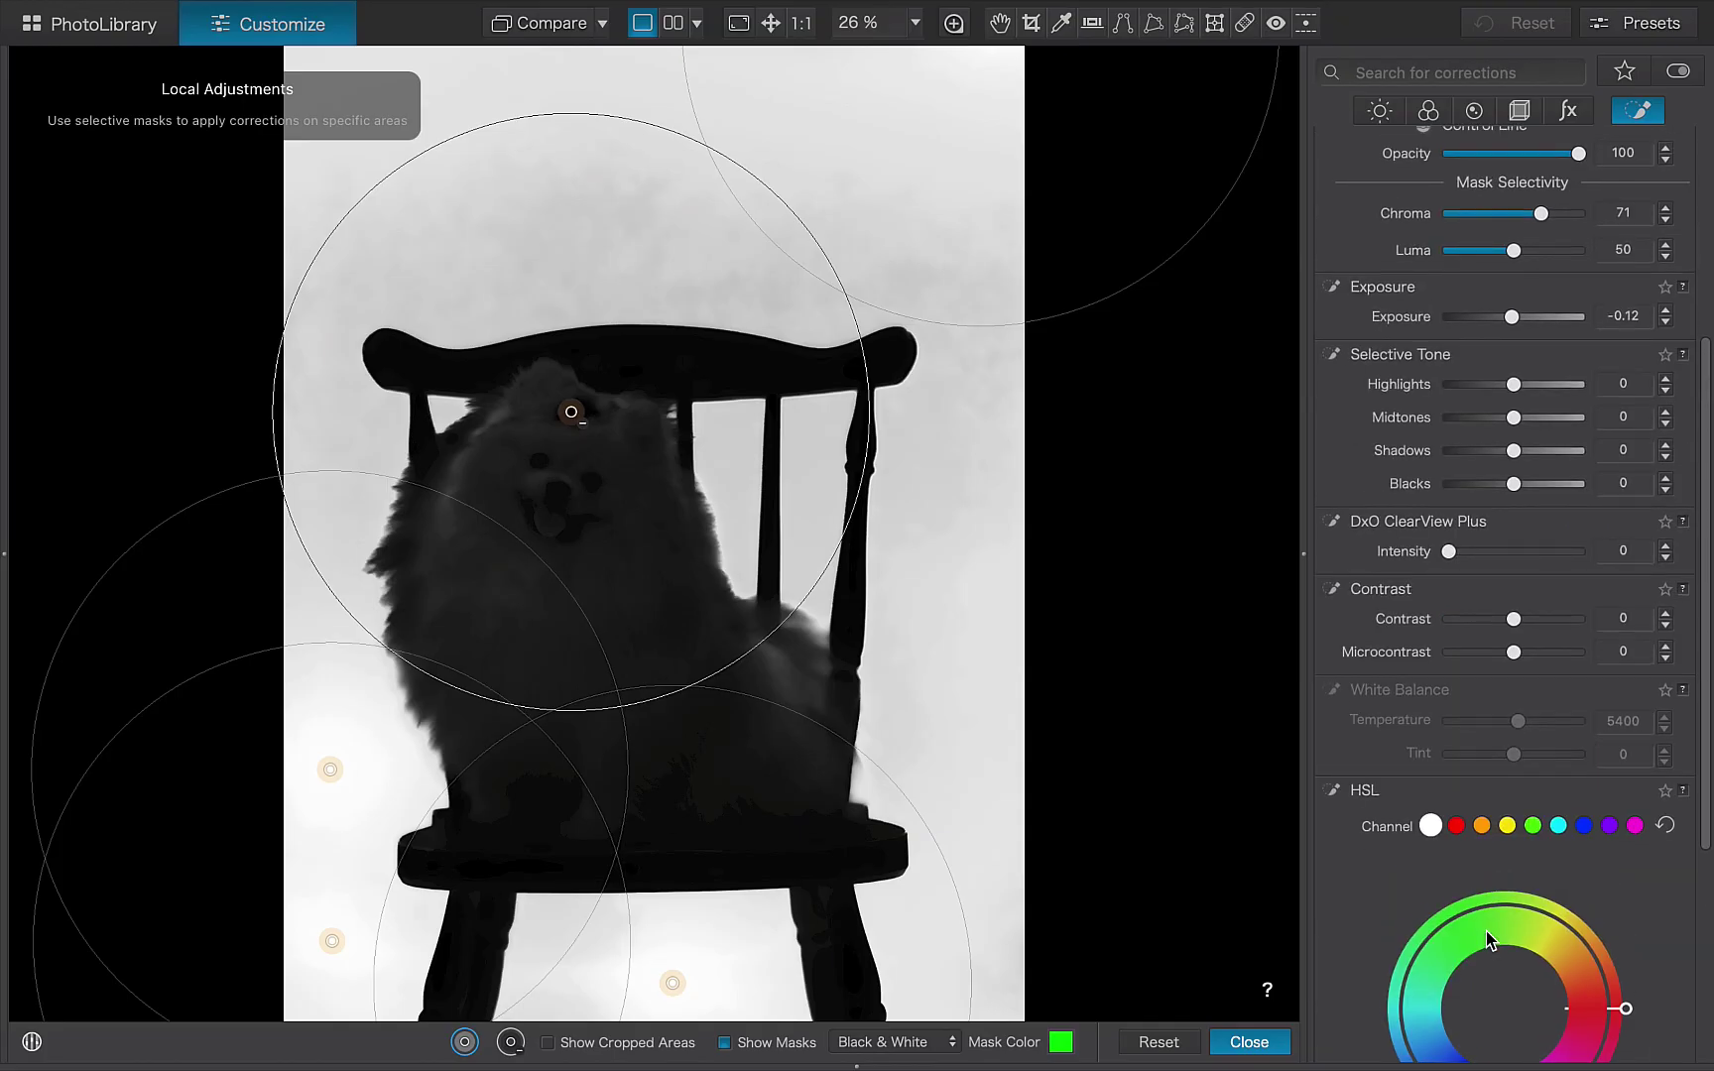
Step: Drop the background's HSL Saturation to -100, toggling it repeatedly to compare before and after
{"action": "scroll", "coordinate": [1545, 581], "scroll_direction": "up", "scroll_amount": 1}
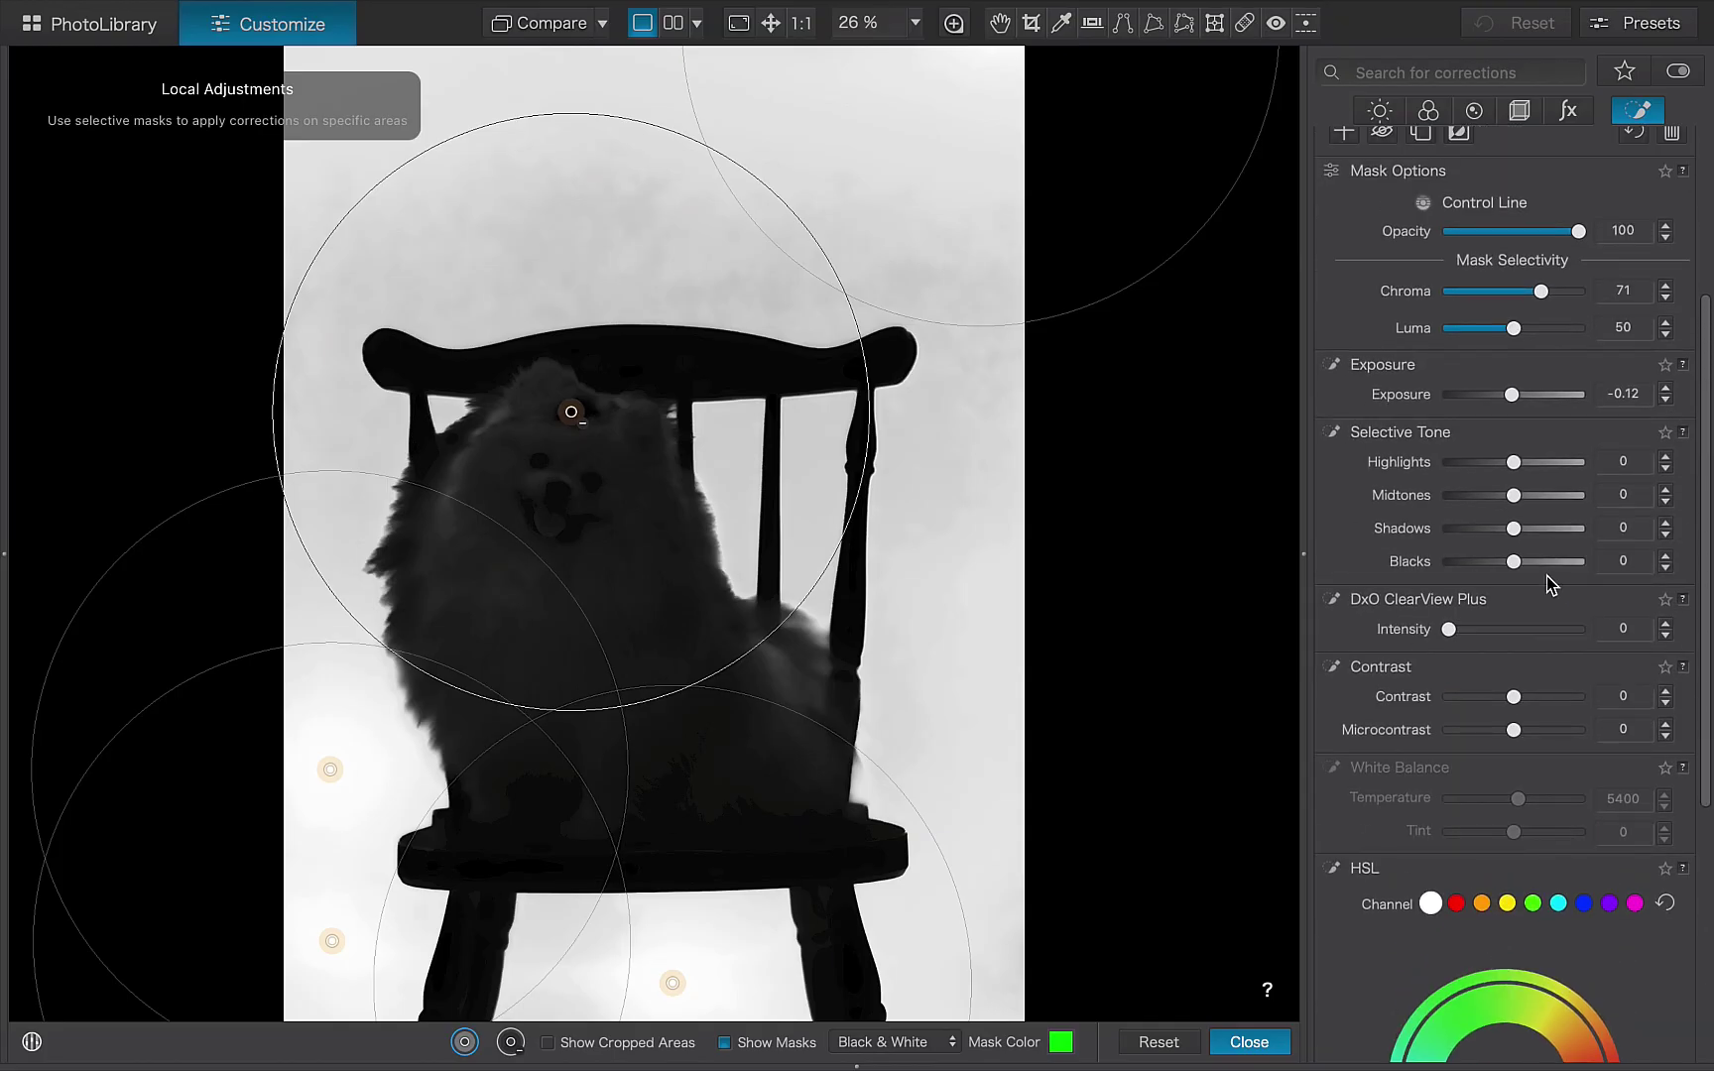
{"action": "scroll", "coordinate": [1527, 661], "scroll_direction": "down", "scroll_amount": 5}
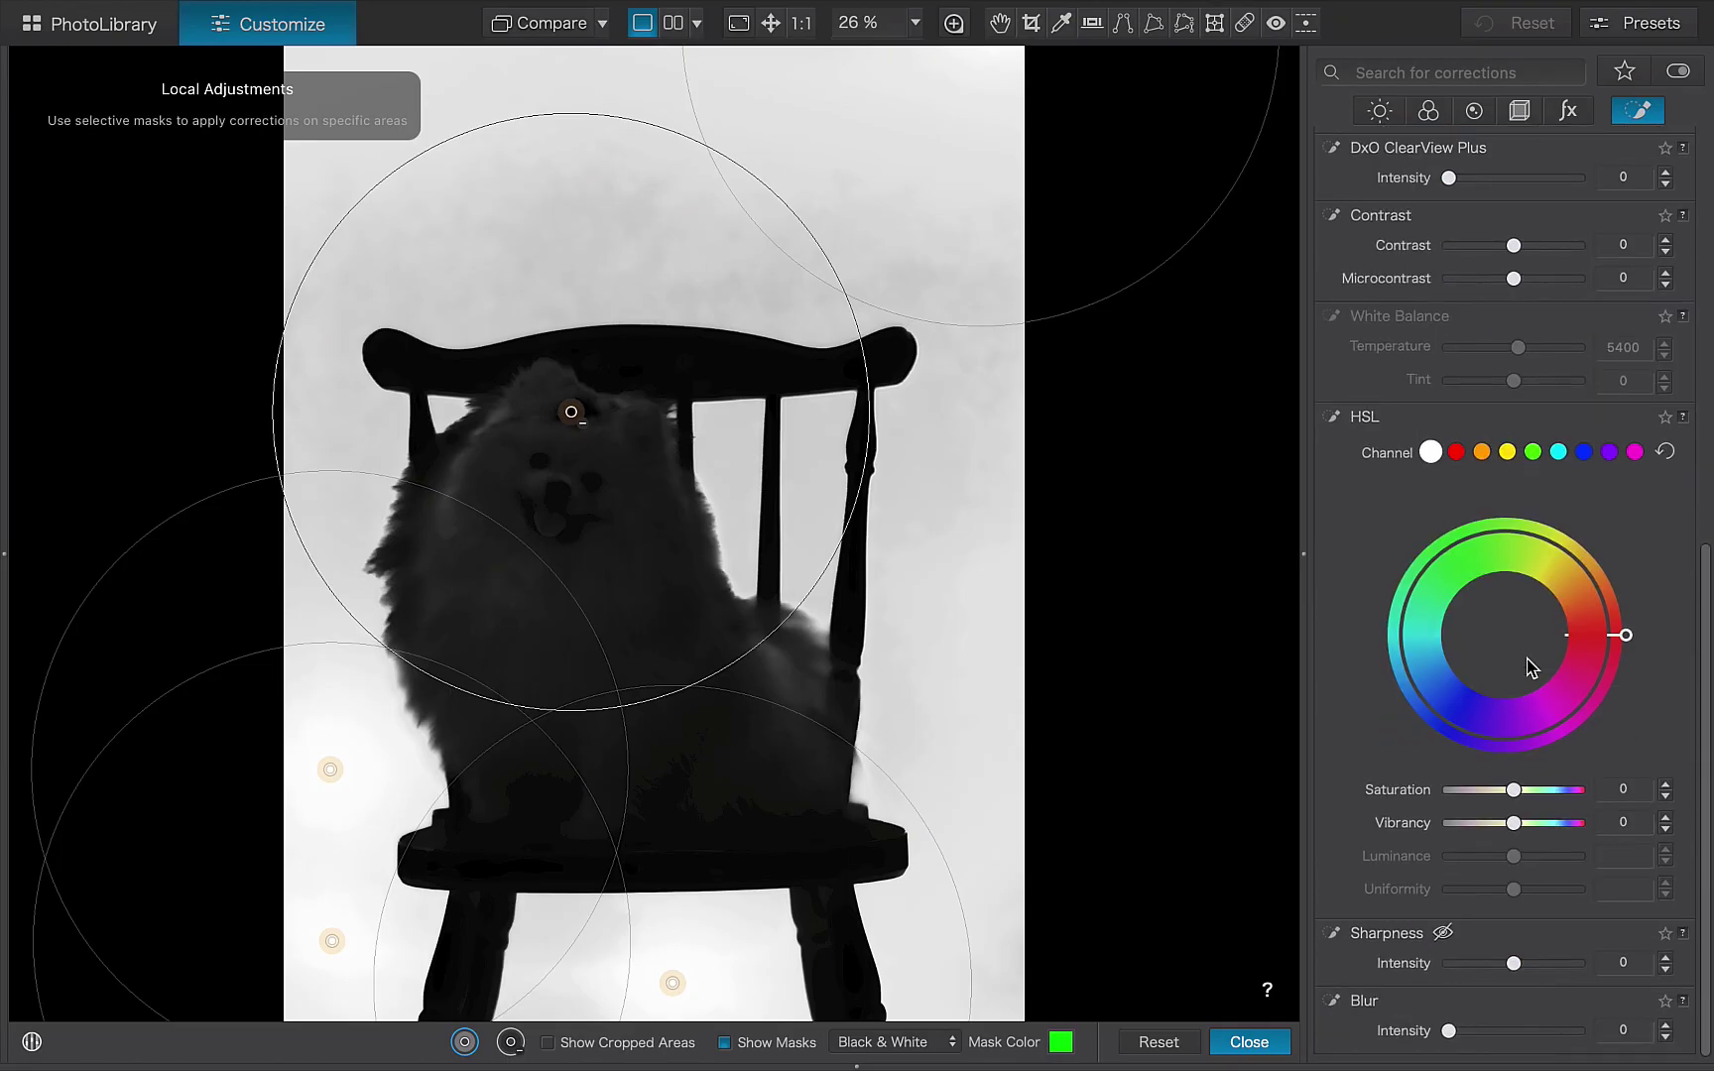
{"action": "left_click_drag", "start_coordinate": [1513, 790], "coordinate": [1384, 814]}
{"action": "double_click", "coordinate": [1386, 809]}
{"action": "key", "text": "ctrl+z"}
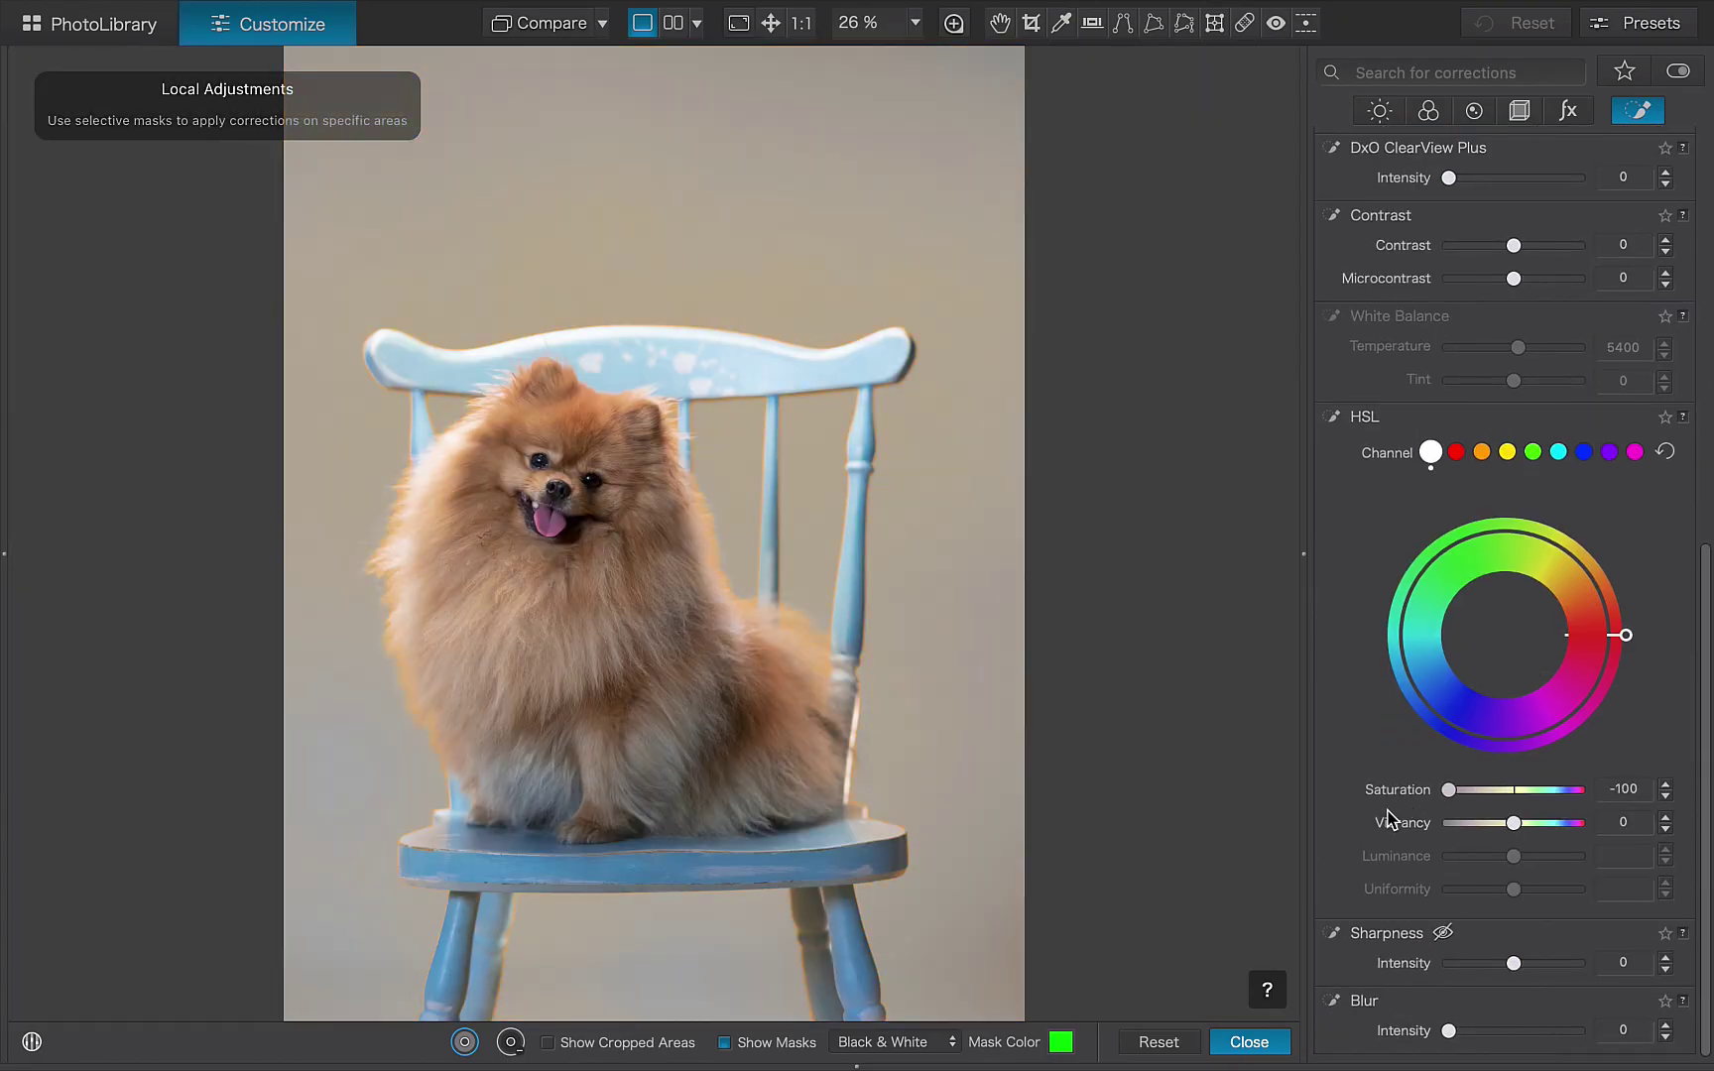
{"action": "double_click", "coordinate": [1392, 819]}
{"action": "key", "text": "ctrl+z"}
{"action": "double_click", "coordinate": [1389, 822]}
{"action": "key", "text": "ctrl+z"}
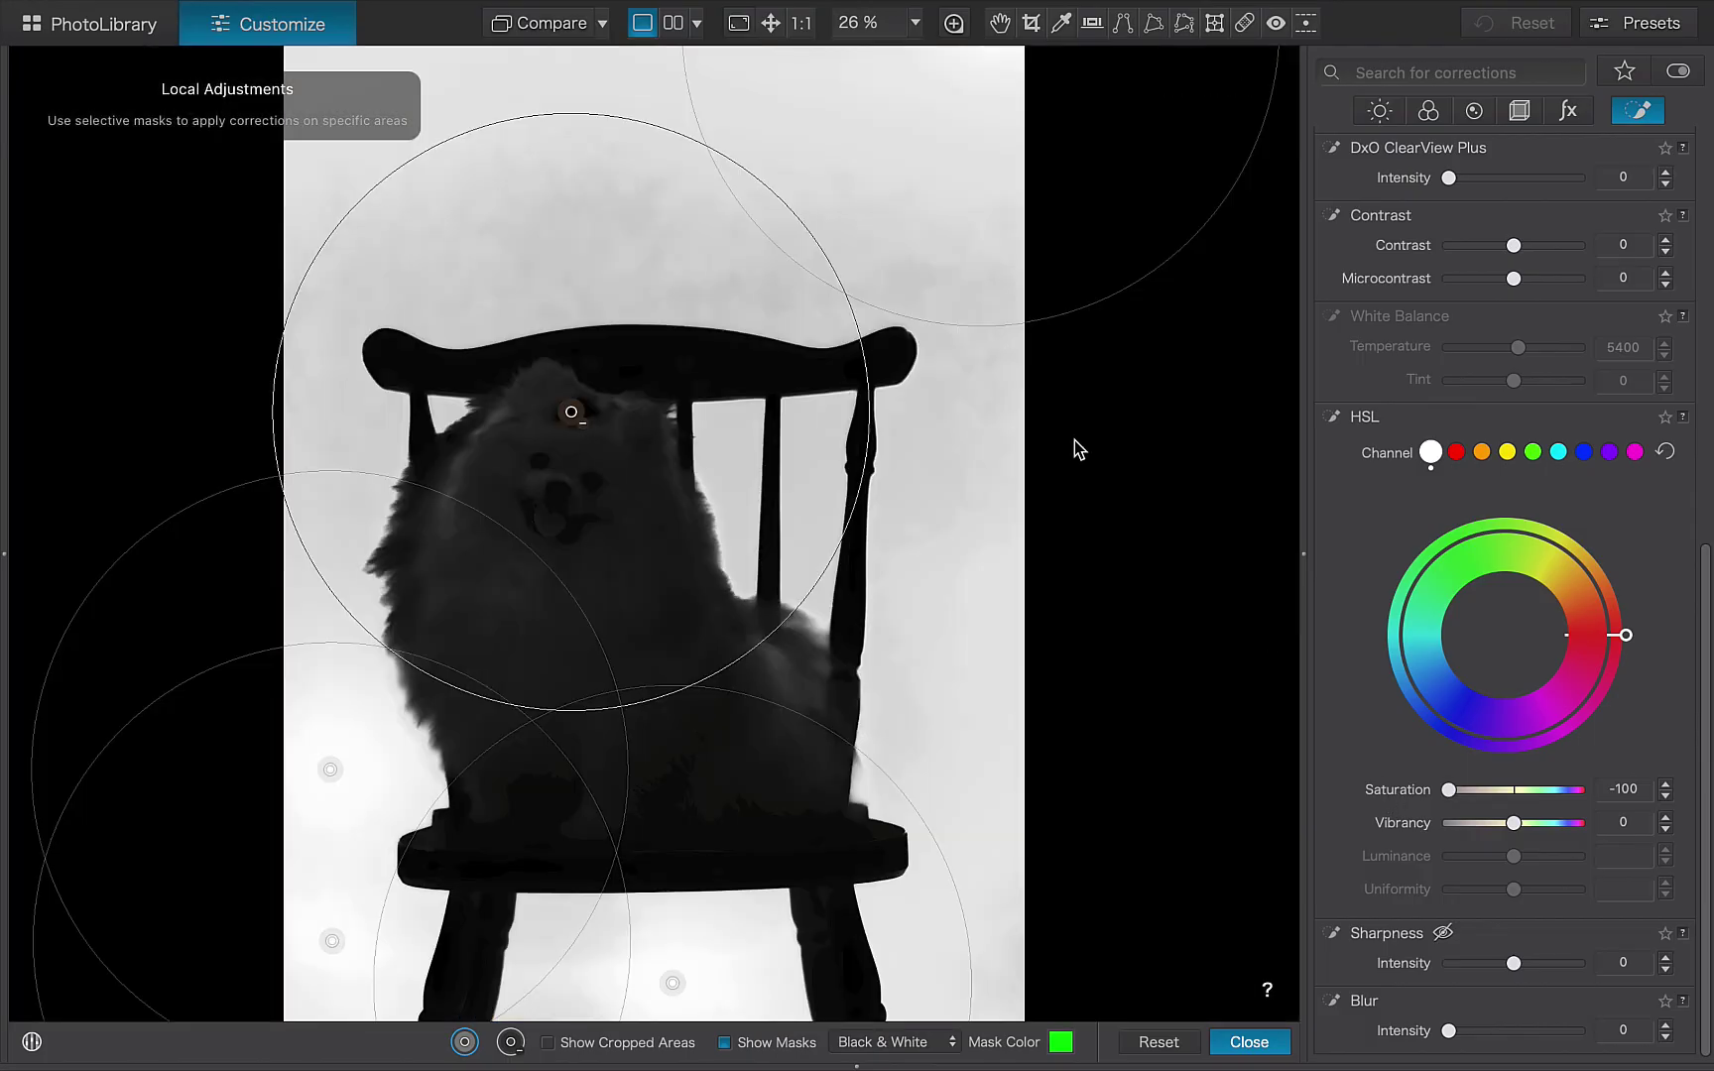
Step: Add control points across the top, right, beside-dog and upper-left background, widening one over the top
{"action": "scroll", "coordinate": [1074, 441], "scroll_direction": "up", "scroll_amount": 2}
{"action": "left_click", "coordinate": [686, 315]}
{"action": "scroll", "coordinate": [852, 290], "scroll_direction": "up", "scroll_amount": 2}
{"action": "left_click_drag", "start_coordinate": [853, 291], "coordinate": [918, 268]}
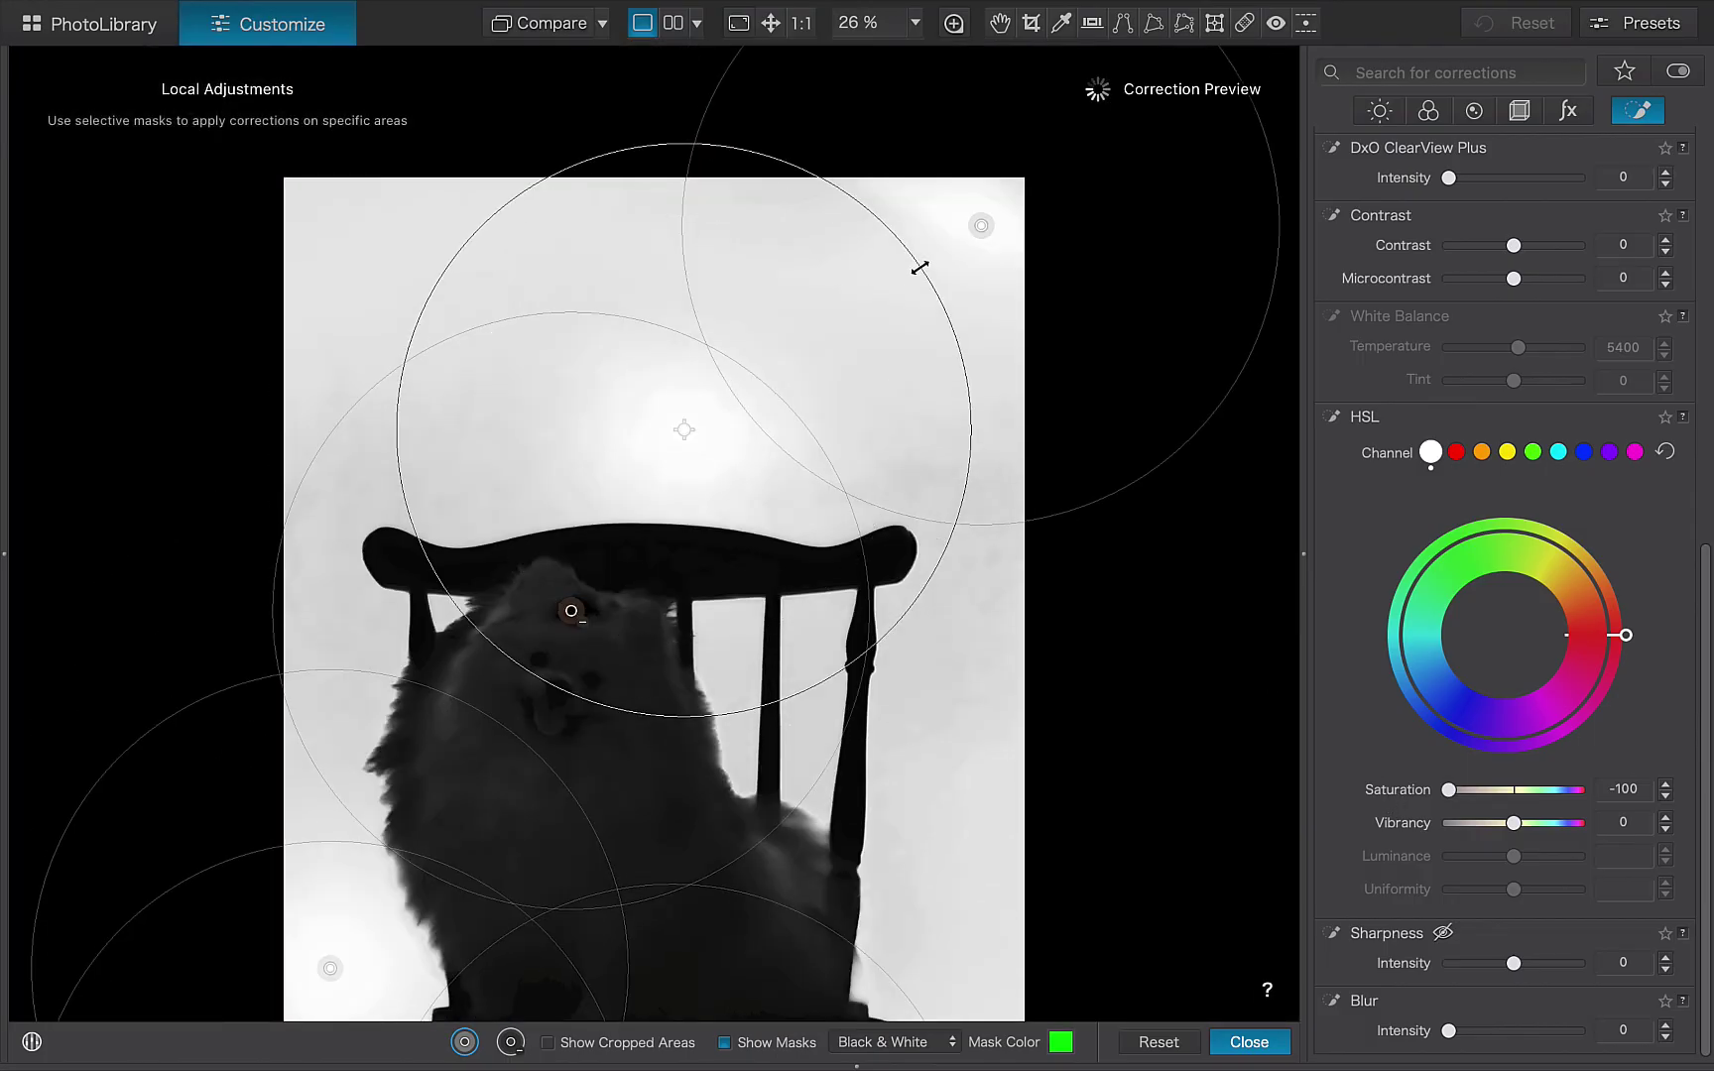
{"action": "left_click", "coordinate": [826, 300]}
{"action": "left_click", "coordinate": [959, 742]}
{"action": "left_click", "coordinate": [967, 908]}
{"action": "left_click", "coordinate": [813, 727]}
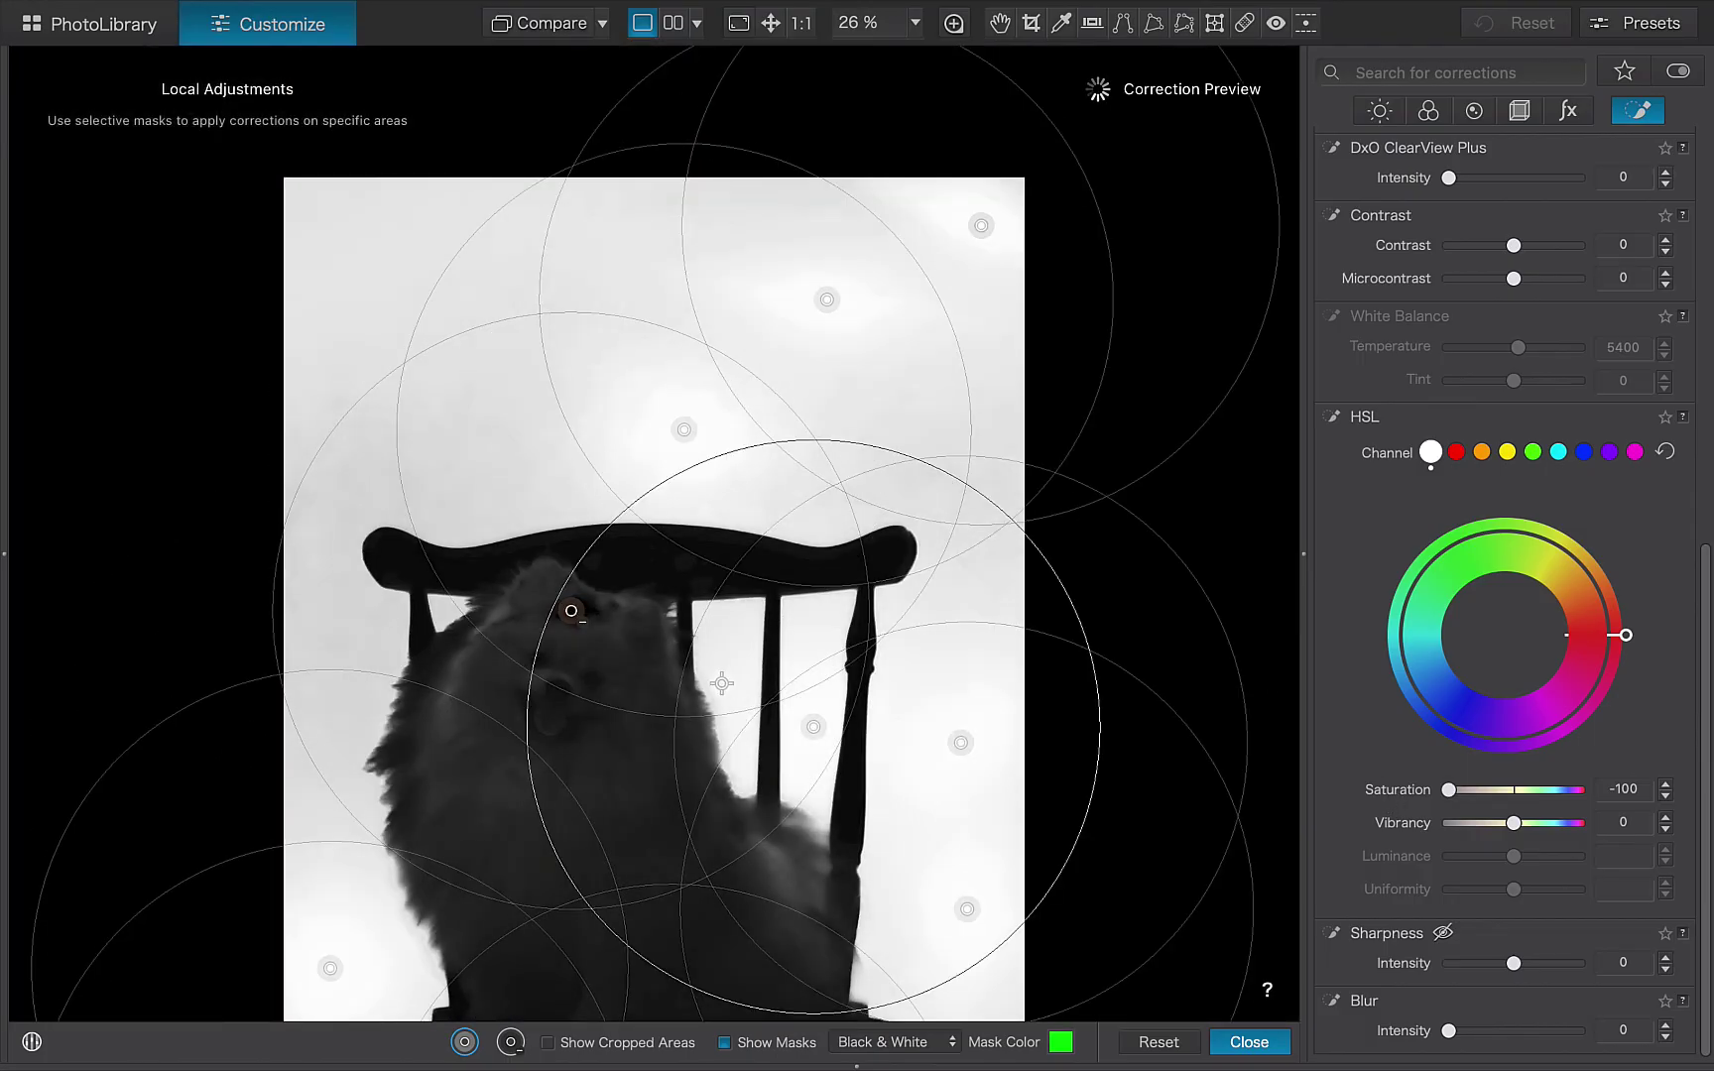
{"action": "left_click", "coordinate": [382, 433]}
{"action": "left_click", "coordinate": [397, 285]}
{"action": "scroll", "coordinate": [352, 447], "scroll_direction": "down", "scroll_amount": 1}
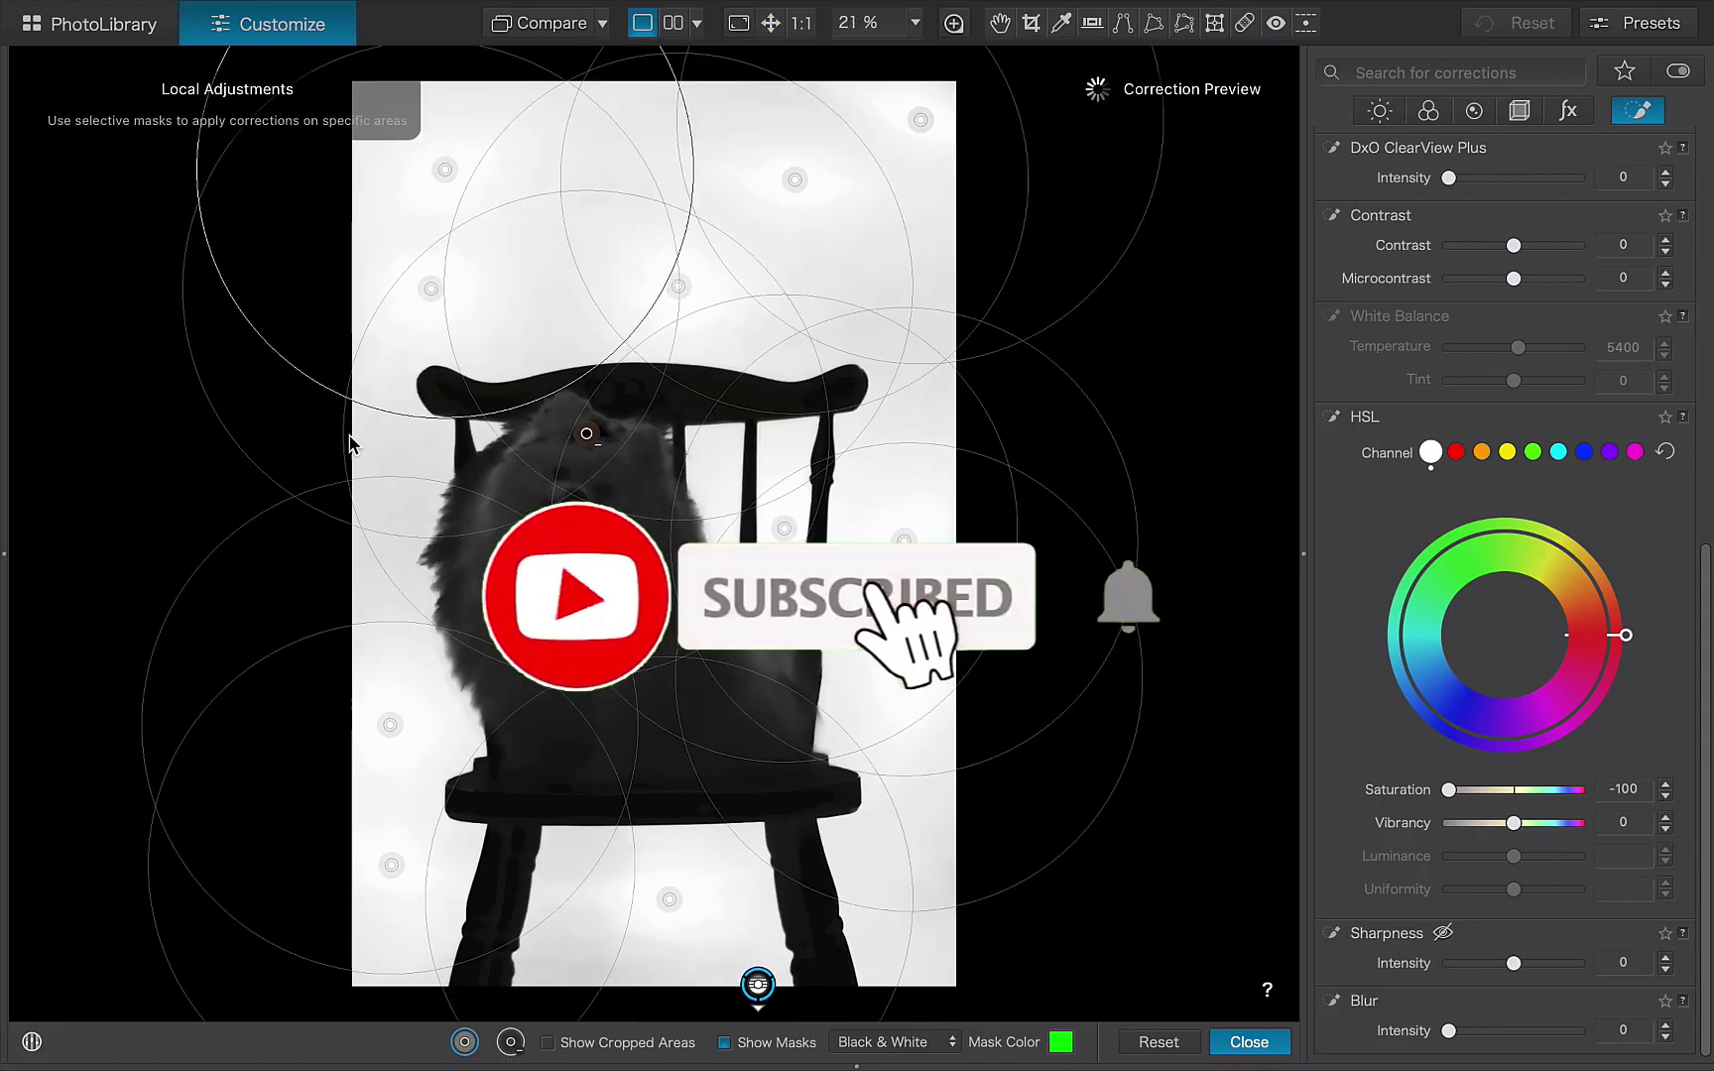